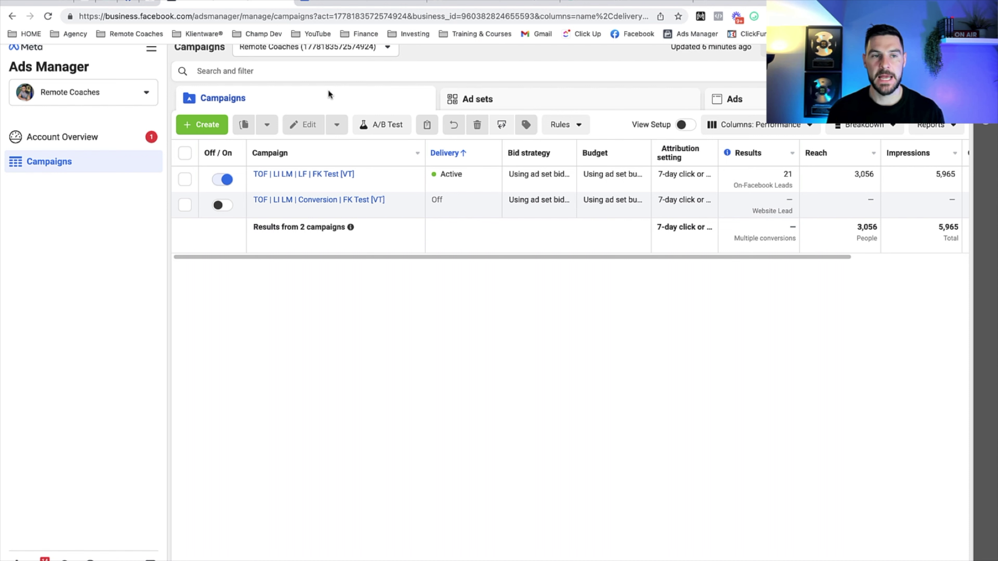
- Open the business account list and look over the accounts available in it
left_click(133, 95)
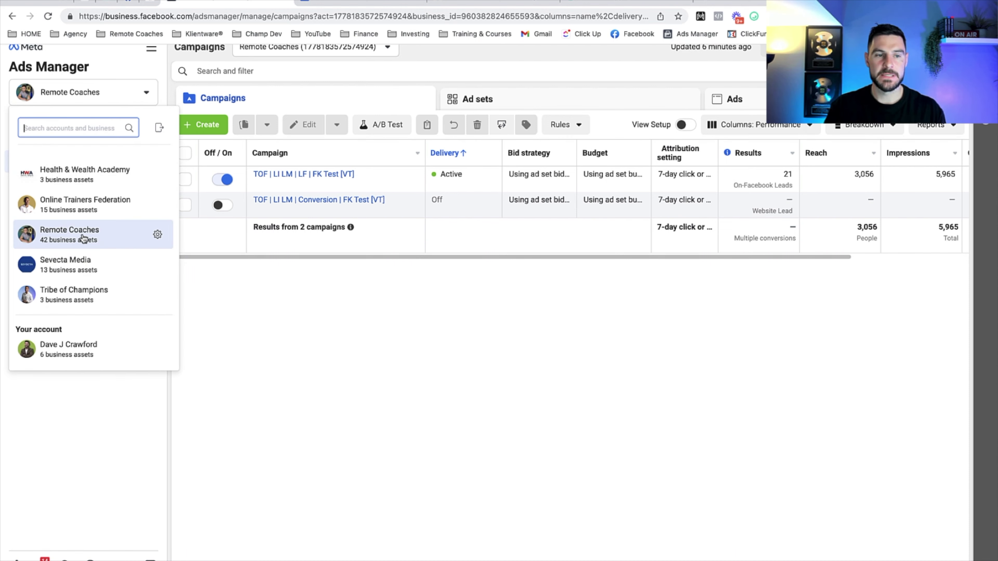
mouse_move(77, 355)
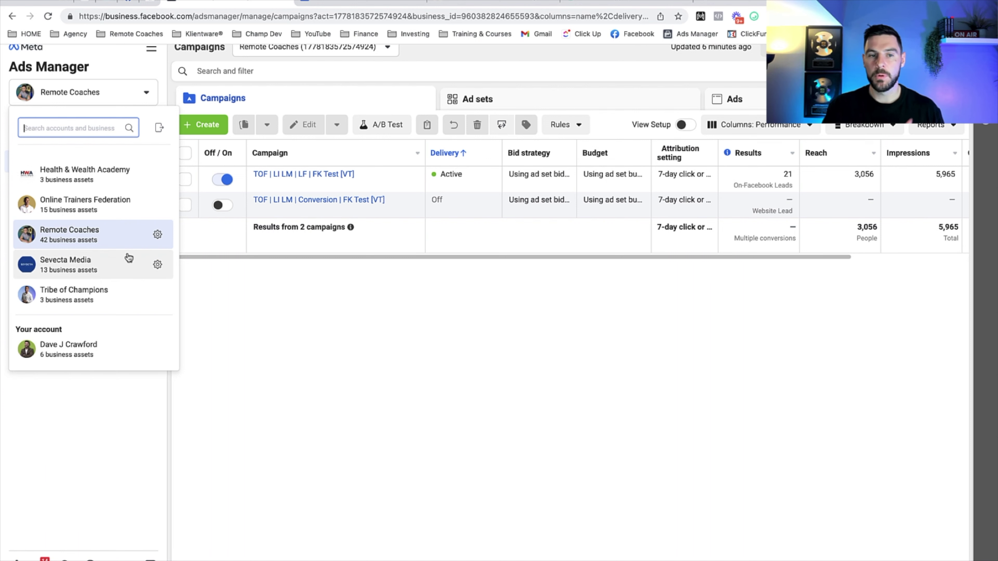
mouse_move(129, 257)
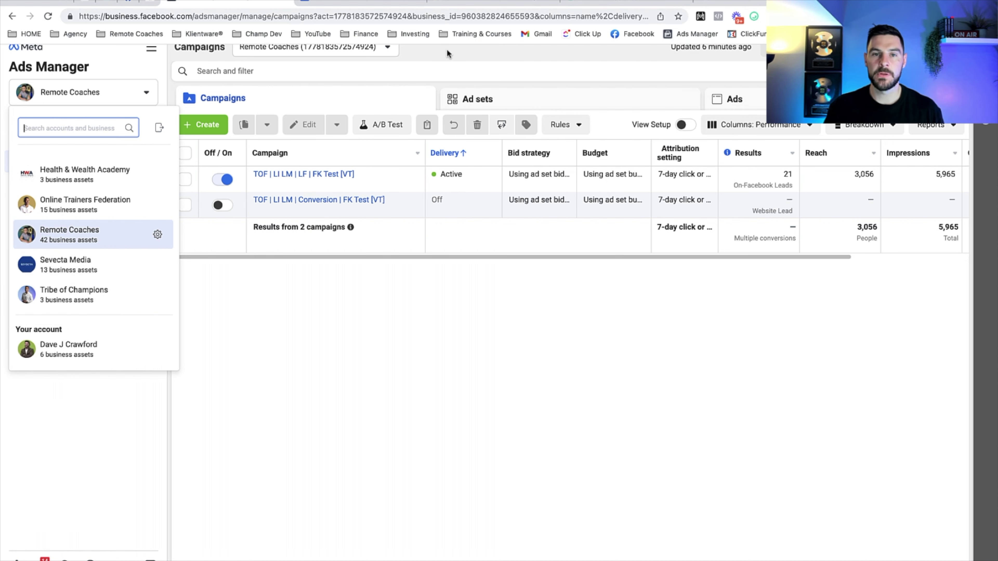
- Read the help article on creating a Business Manager, return to Ads Manager and dismiss the account list
left_click(484, 3)
scroll(395, 329, "down", 1)
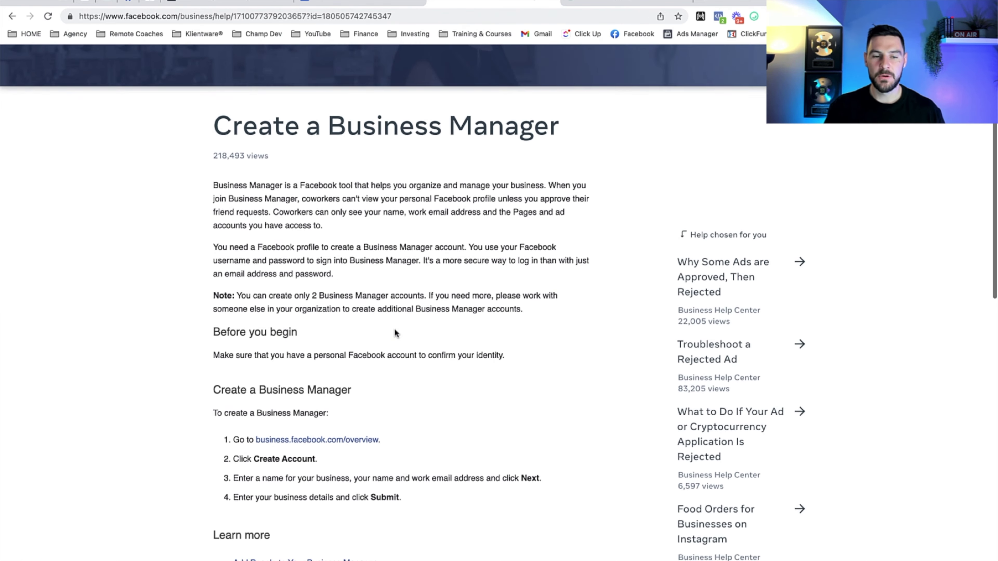
scroll(394, 328, "up", 1)
scroll(395, 329, "down", 3)
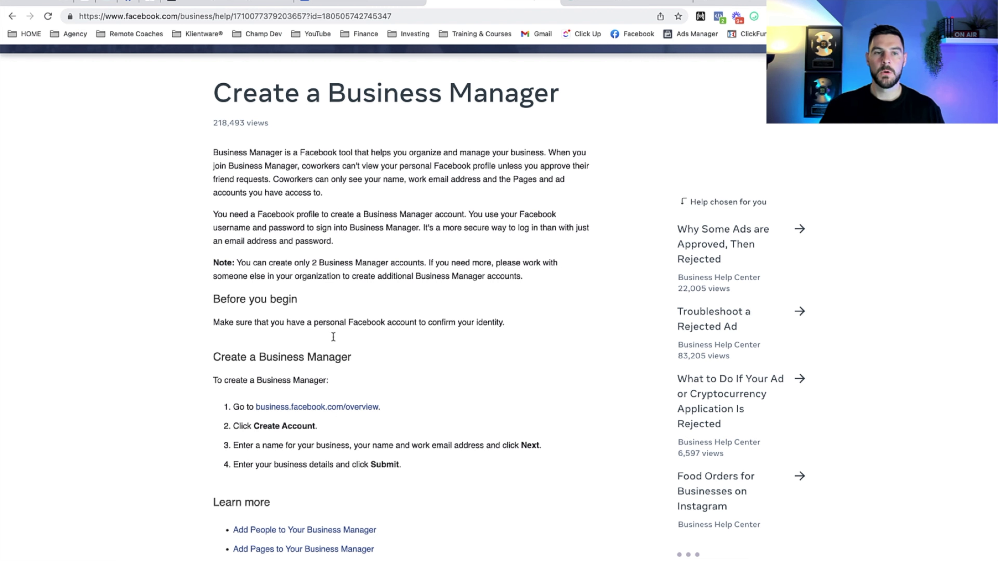
left_click(237, 2)
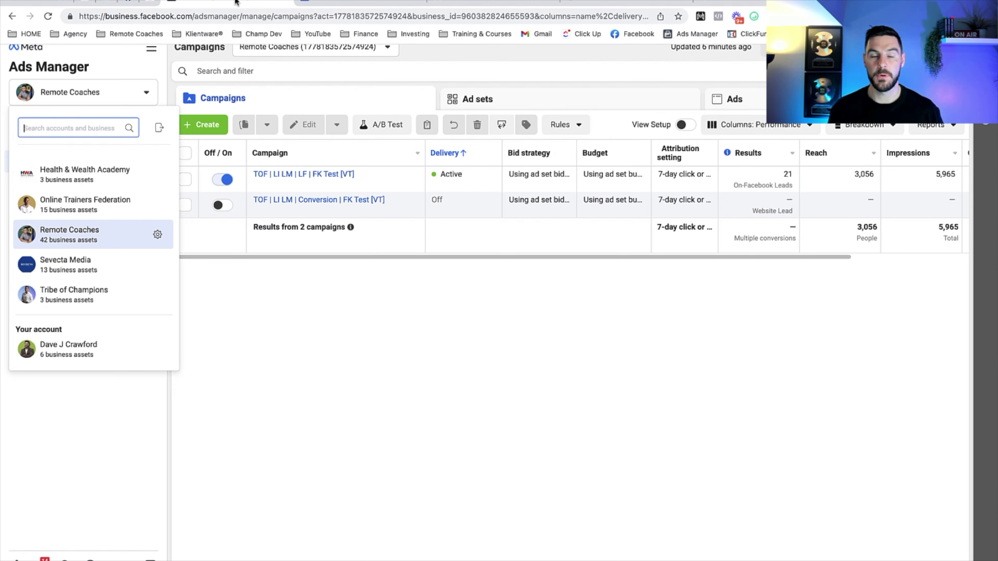
left_click(446, 327)
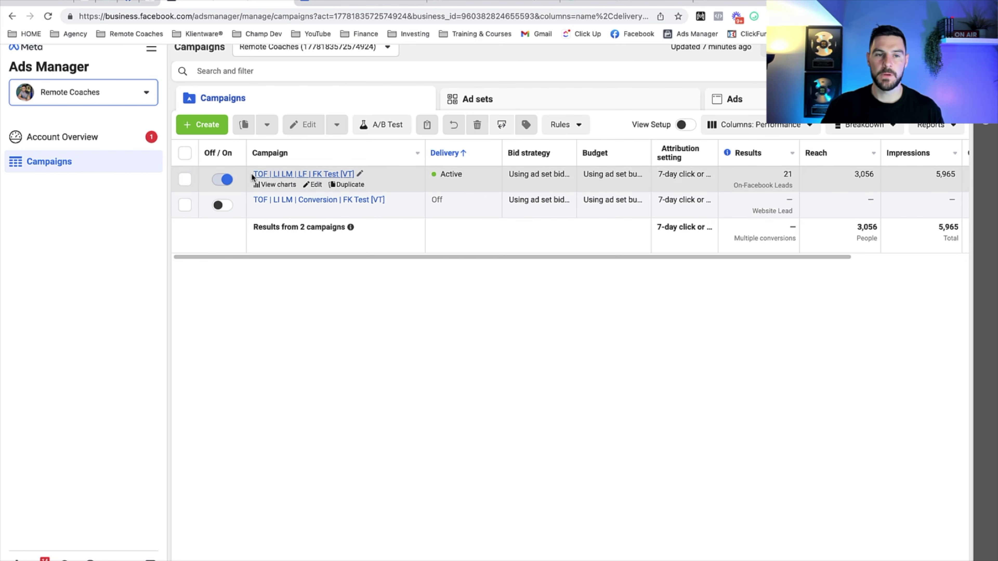
- Create a new campaign with the Lead generation objective
left_click(215, 130)
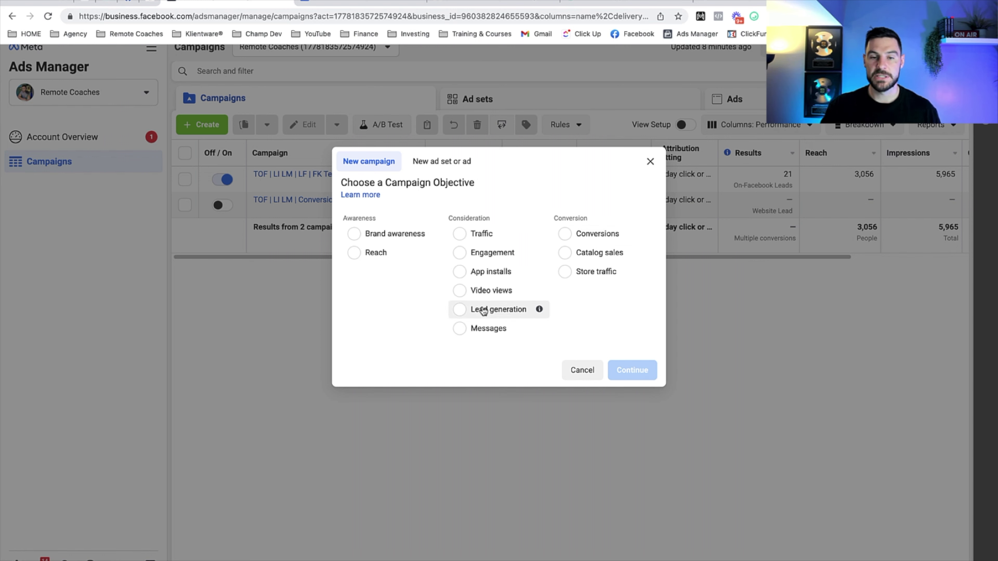
left_click(462, 314)
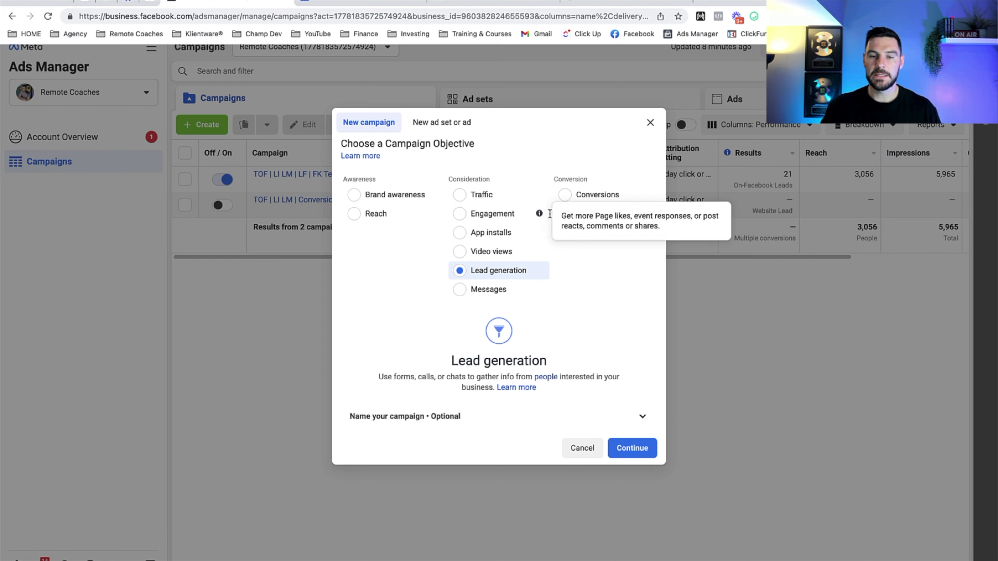
left_click(629, 448)
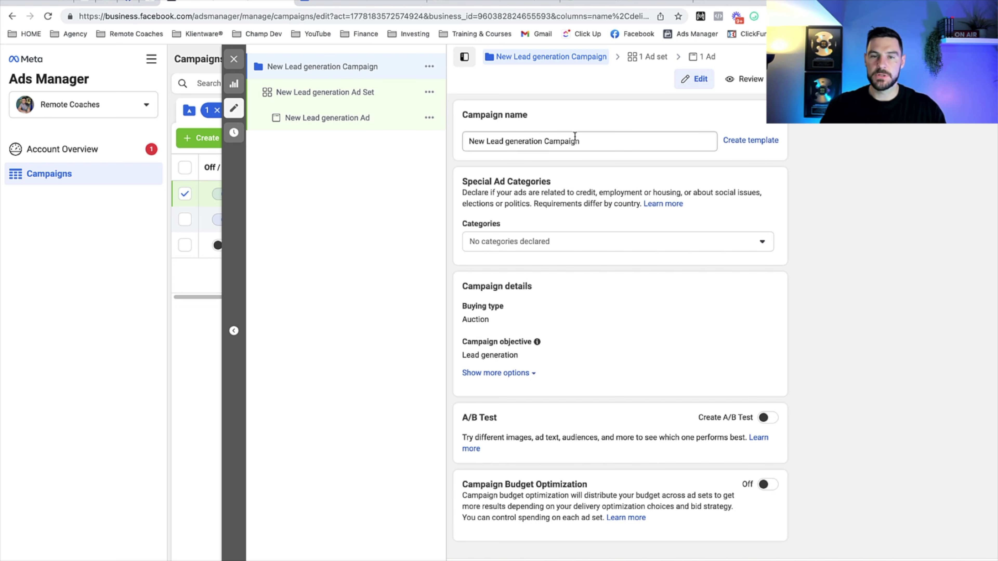
- Rename the campaign as "New Lead generation Campaign 1"
left_click(600, 143)
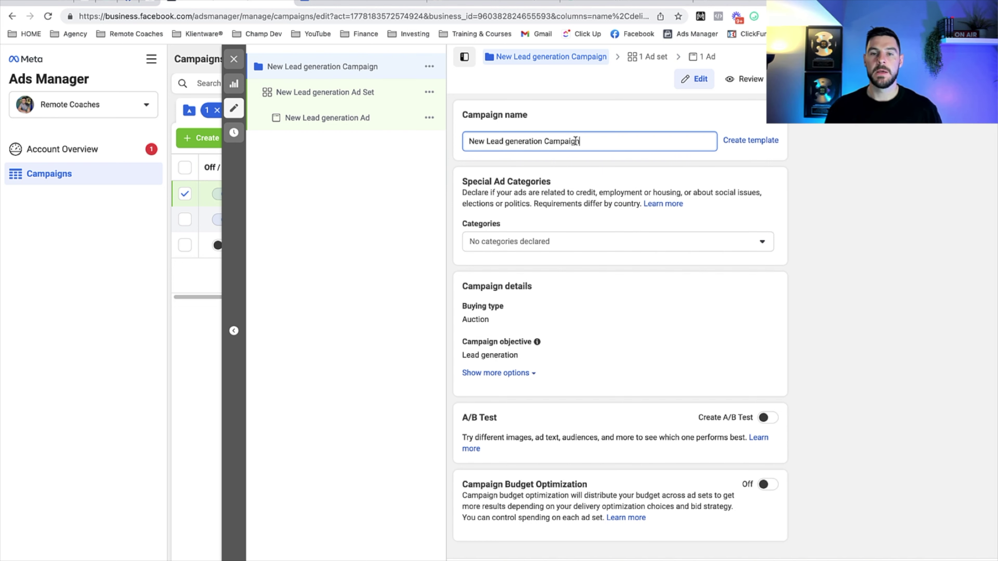
type("1")
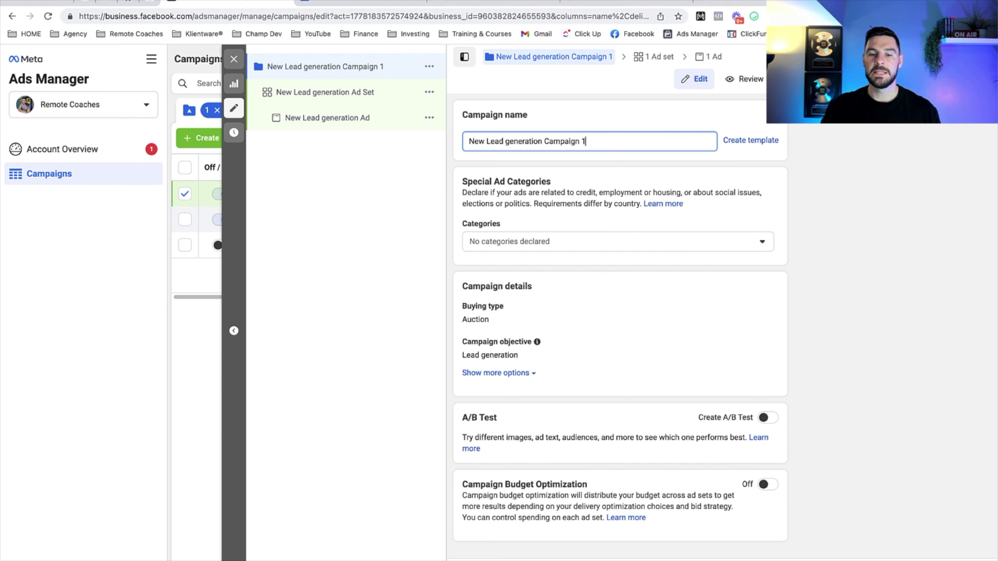
scroll(616, 231, "down", 1)
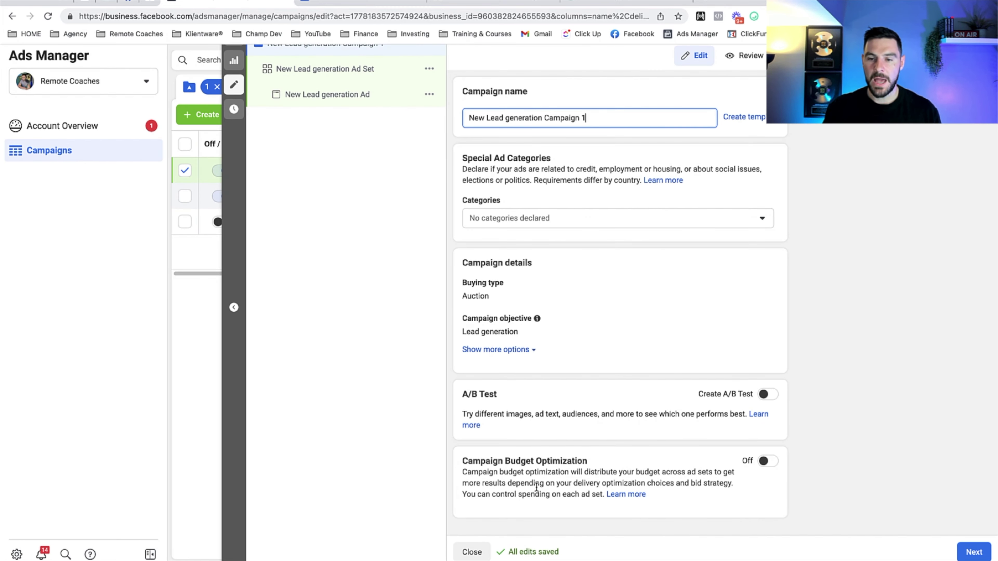
scroll(530, 464, "up", 1)
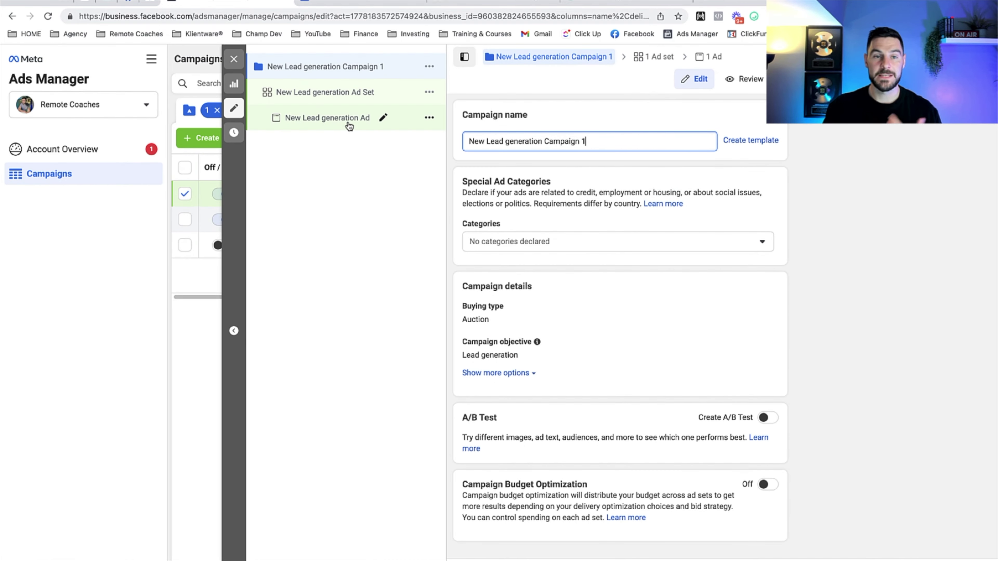
- Open the campaign's ad set and check the example demographics and targeting in the HGG Lead Form Ads Resources document
left_click(342, 101)
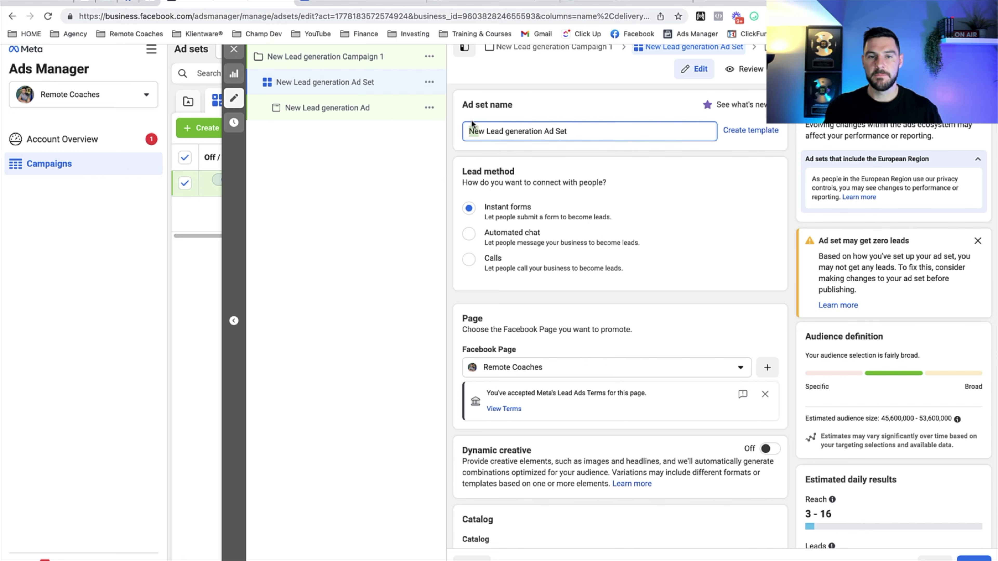
left_click(383, 3)
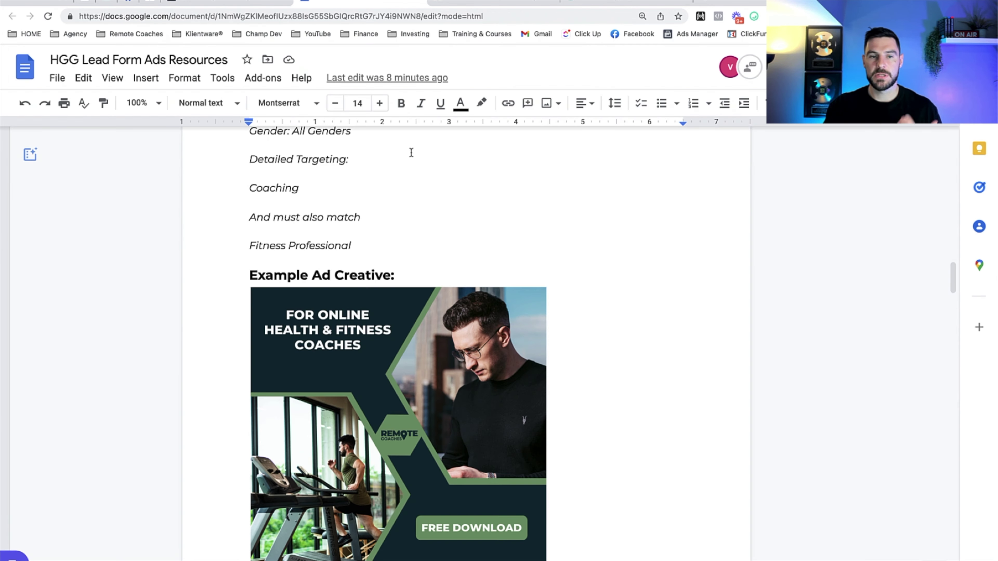
scroll(410, 152, "up", 15)
scroll(411, 152, "down", 10)
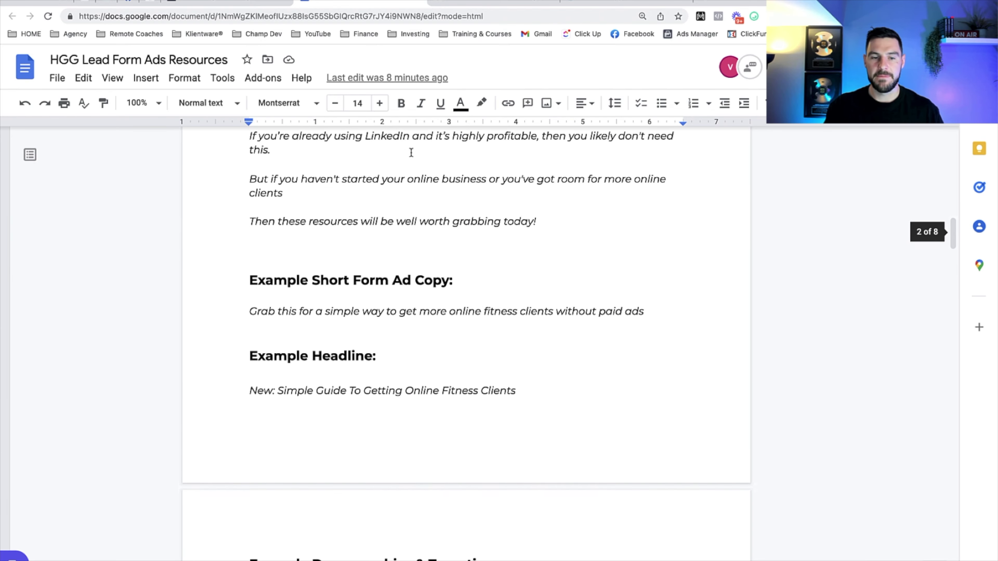
scroll(411, 152, "down", 1)
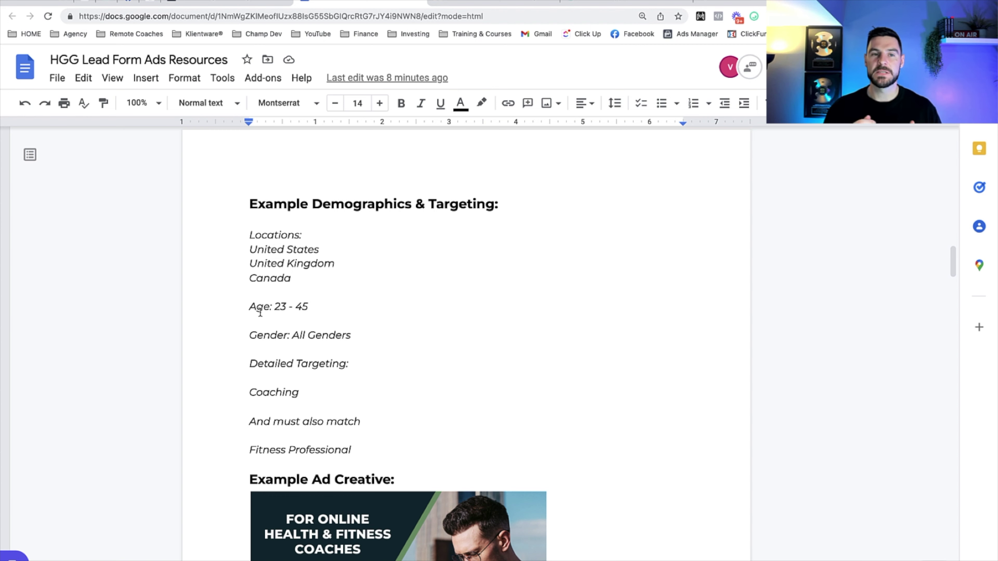
left_click(223, 6)
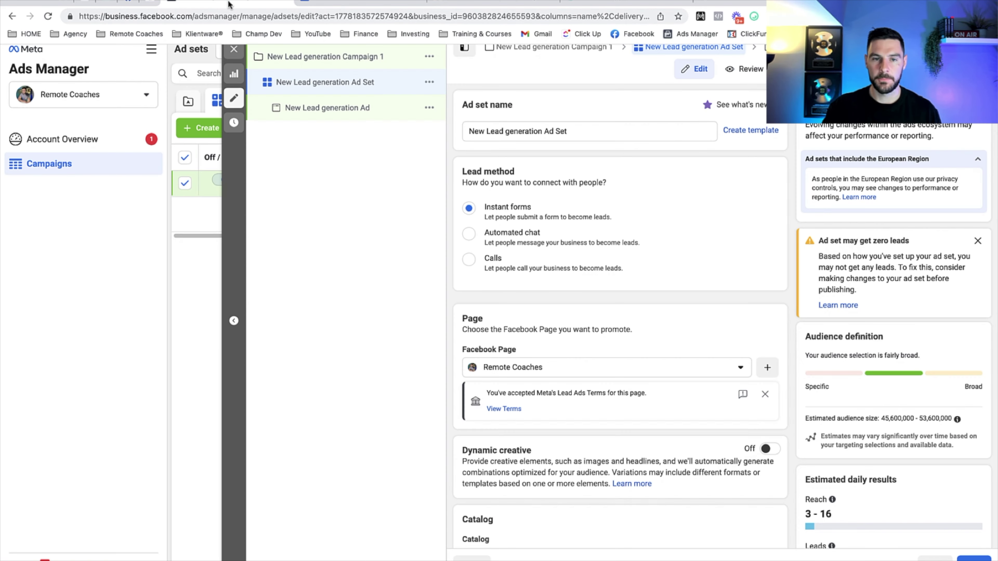
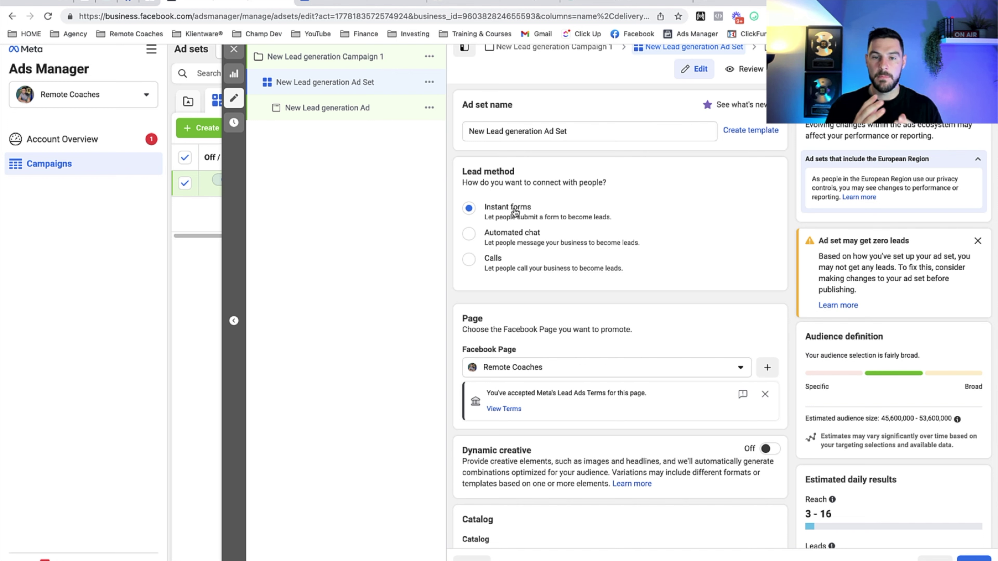
- Schedule the ad set to start on May 18, 2022 at 4:00 AM
scroll(514, 213, "down", 3)
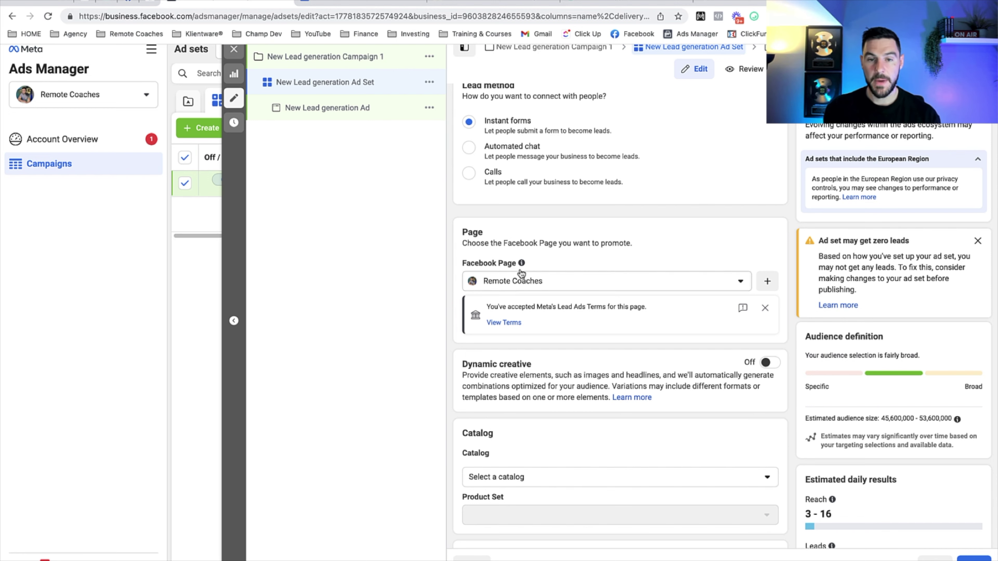
scroll(541, 293, "down", 1)
scroll(542, 290, "down", 5)
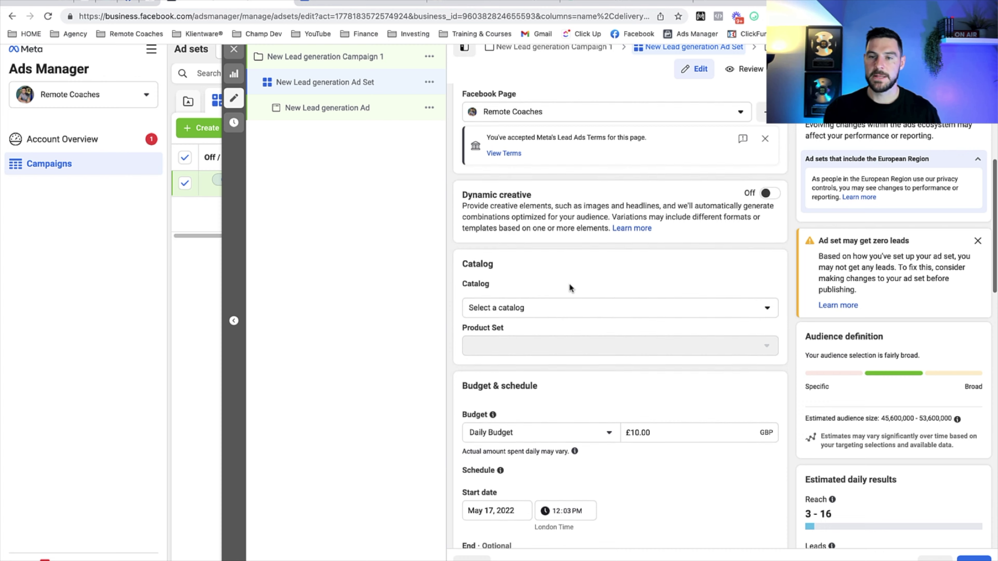
scroll(569, 283, "down", 4)
scroll(556, 263, "down", 3)
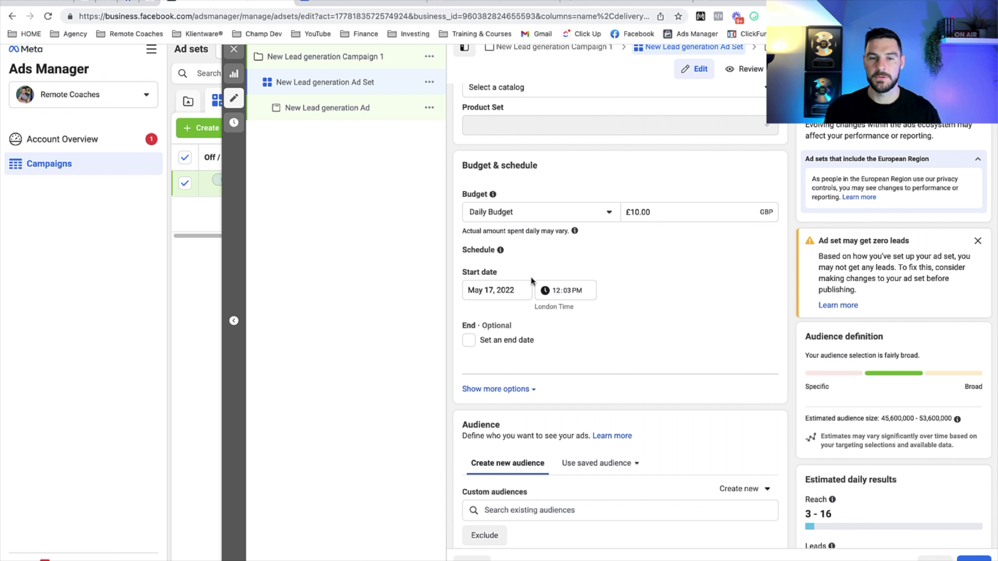
left_click(503, 291)
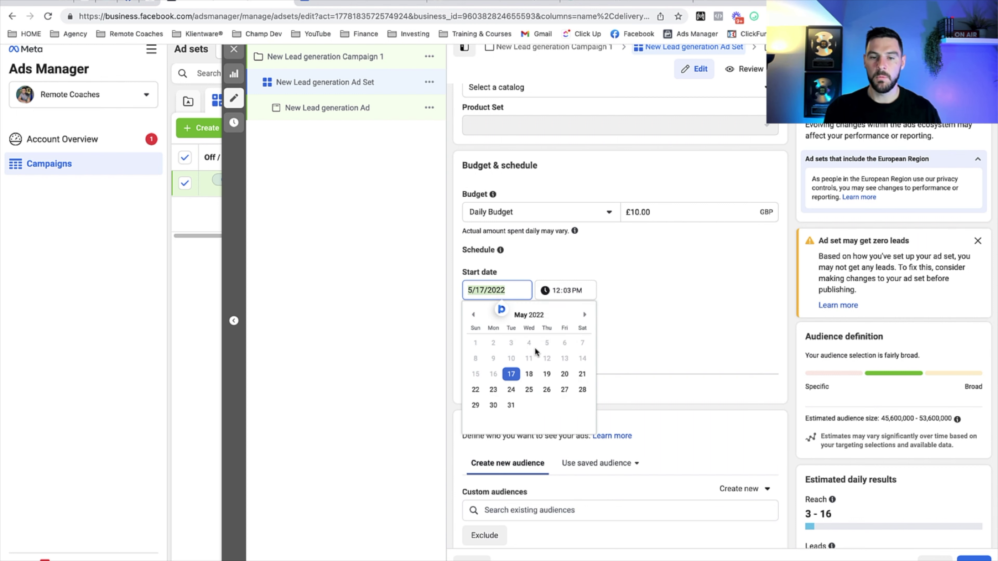
left_click(529, 374)
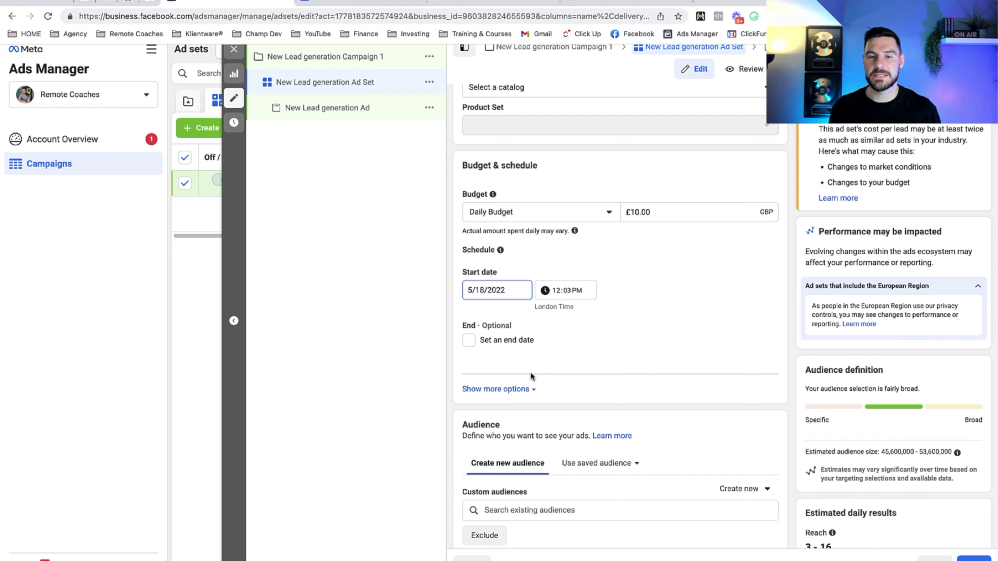
left_click(544, 298)
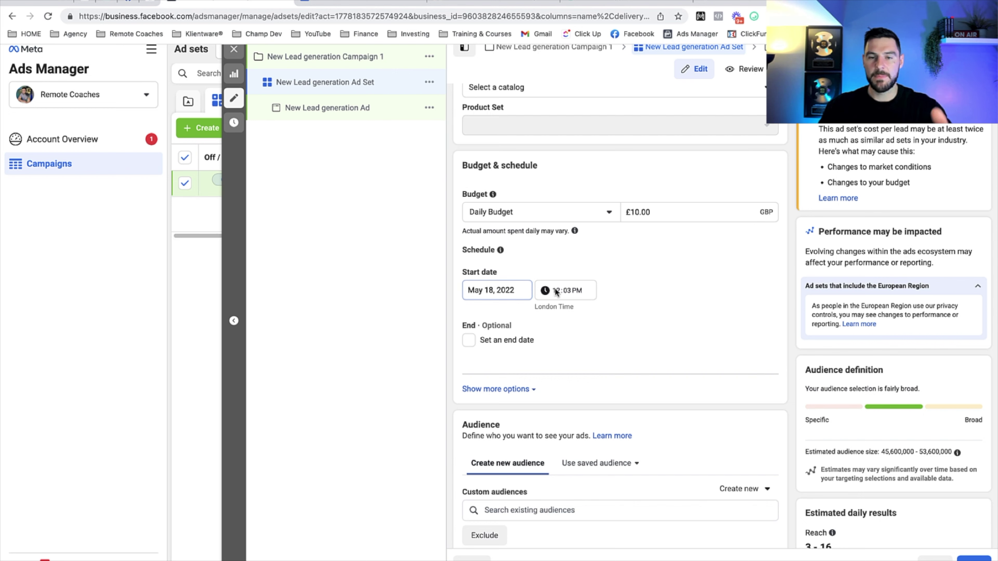
type("4")
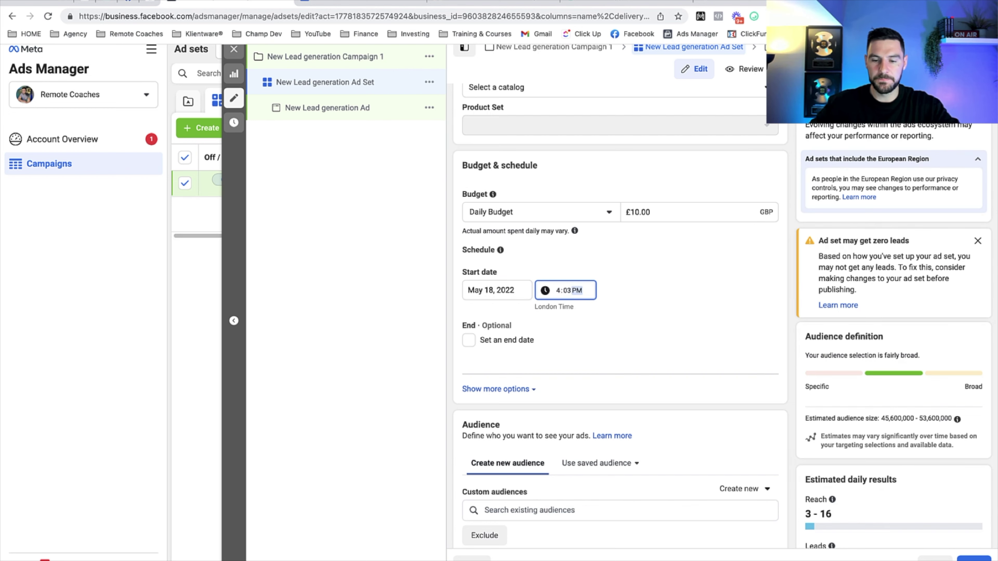
key("Right")
key("a")
left_click(616, 302)
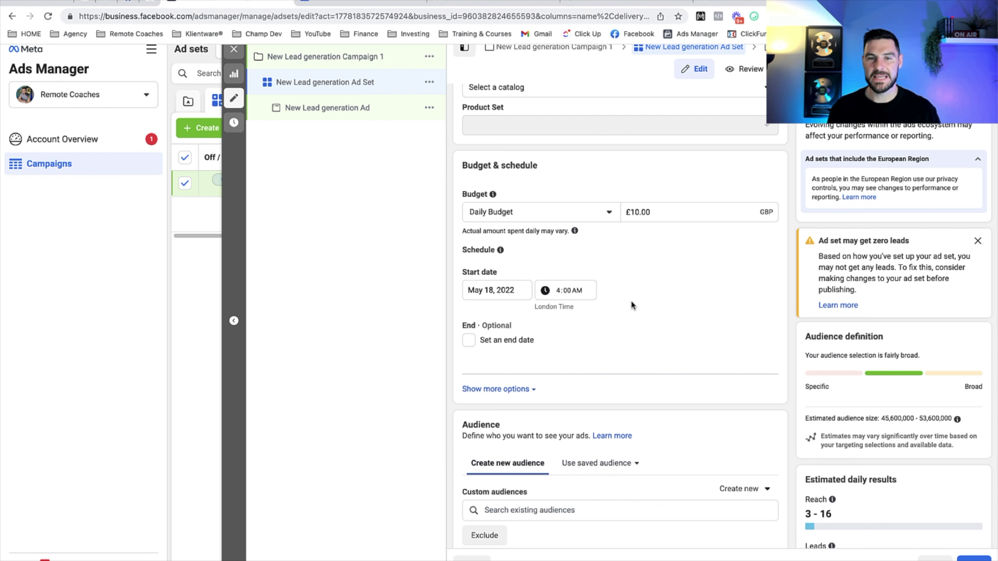
- Add United States to the ad set audience's included locations
scroll(659, 303, "down", 1)
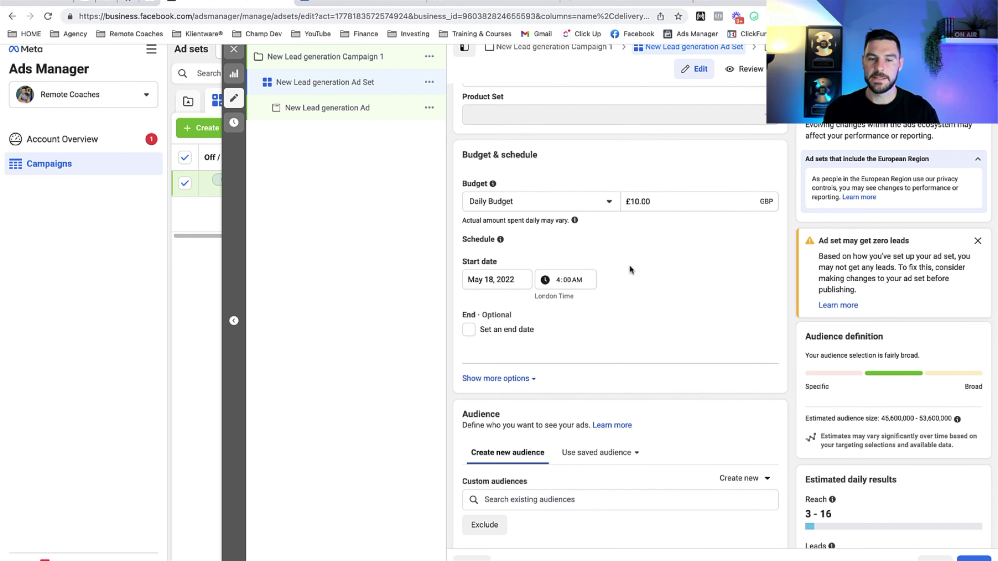
scroll(629, 266, "down", 5)
scroll(629, 266, "down", 3)
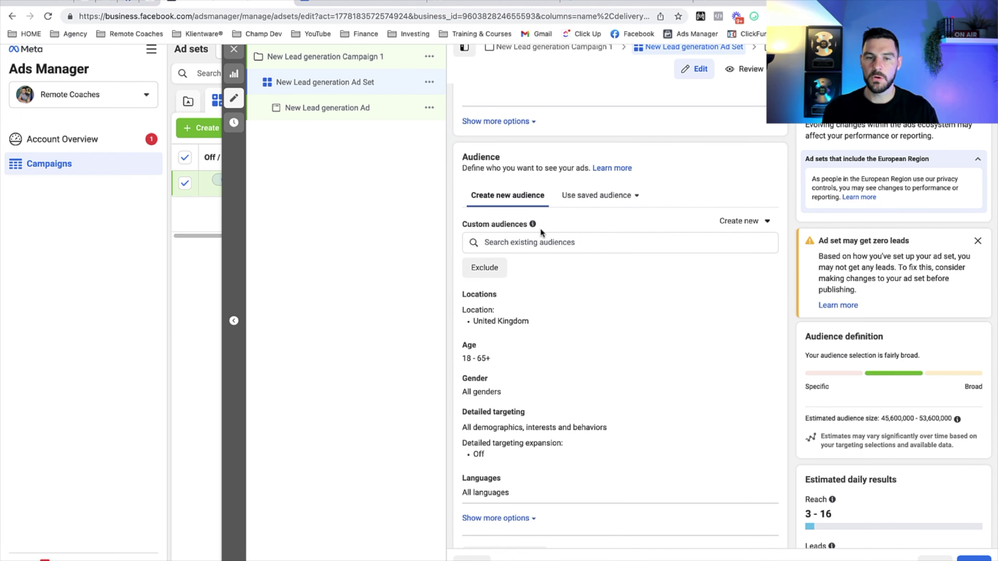
scroll(571, 300, "down", 1)
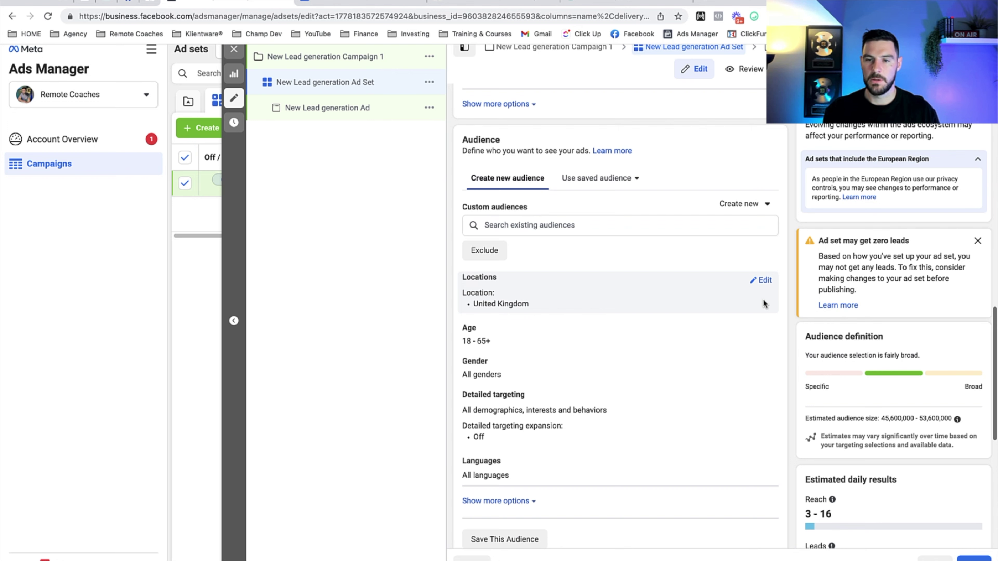
left_click(762, 283)
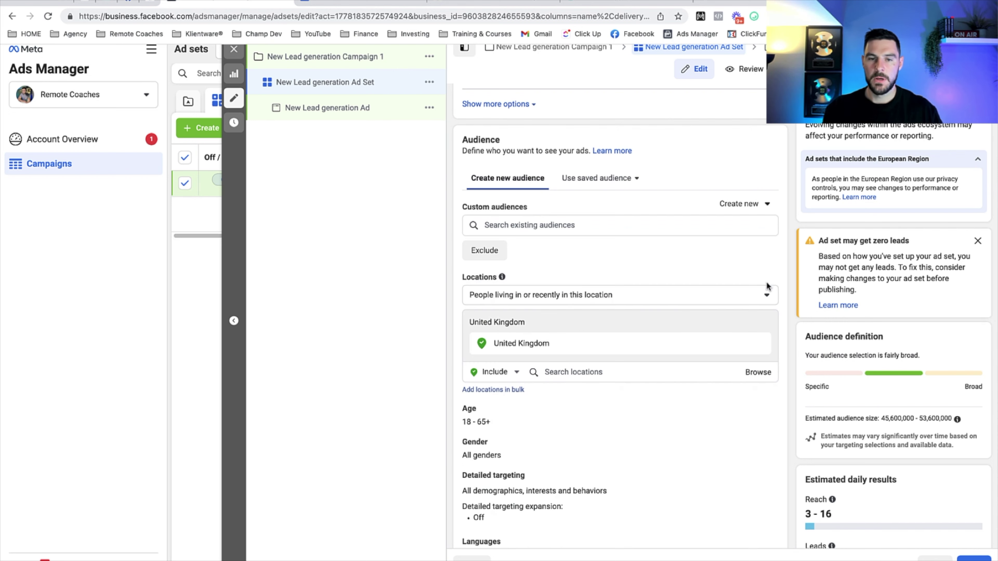
left_click(576, 370)
type("united")
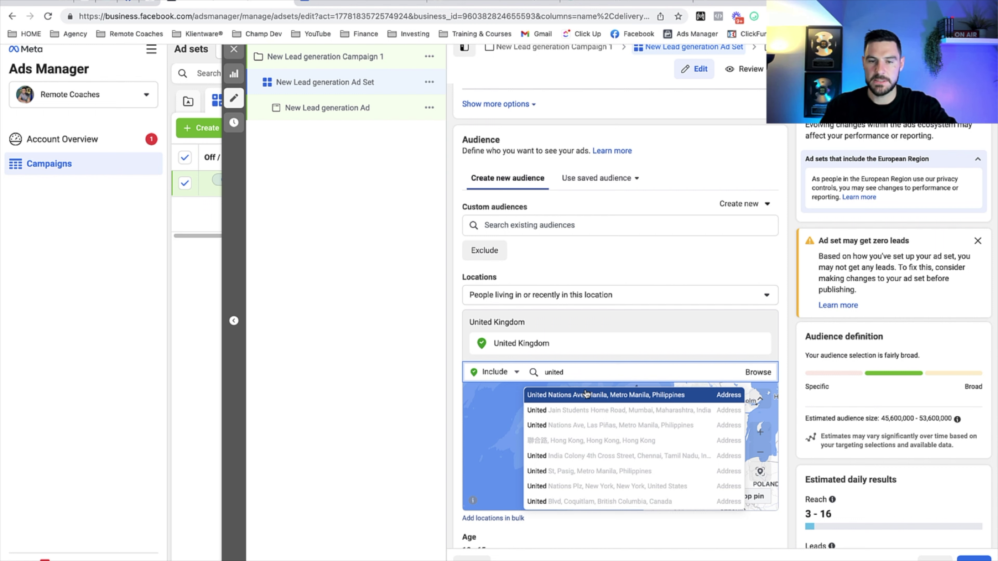
type(" st")
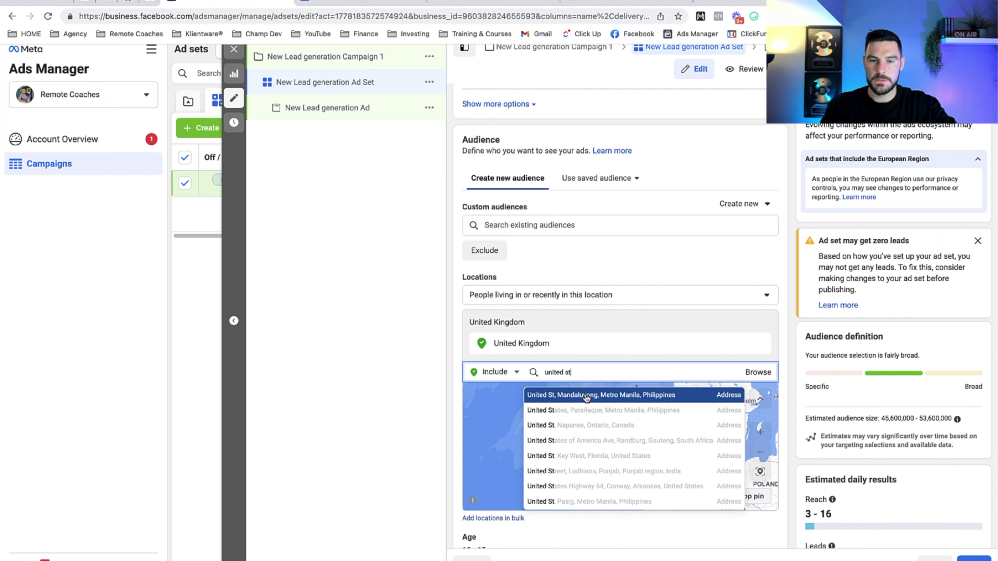
type("ates")
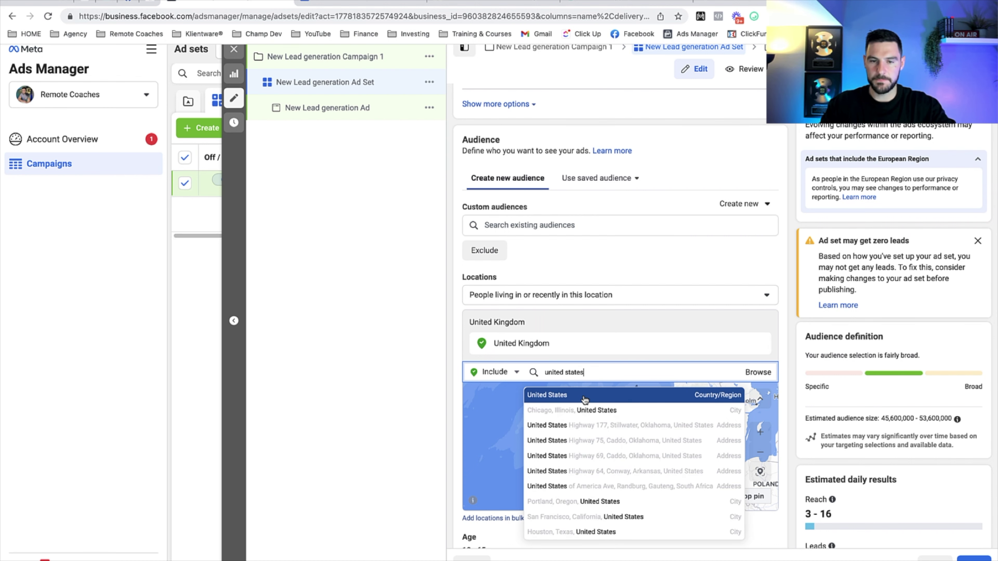
left_click(605, 395)
- Add Canada as another included location for the audience
type("canda")
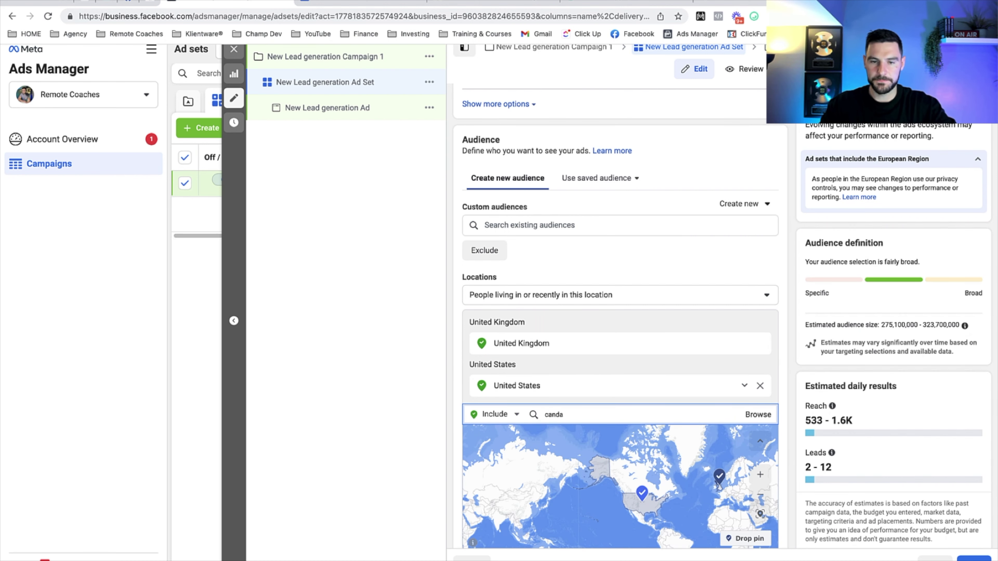
key("BackSpace")
key("BackSpace")
type("ada")
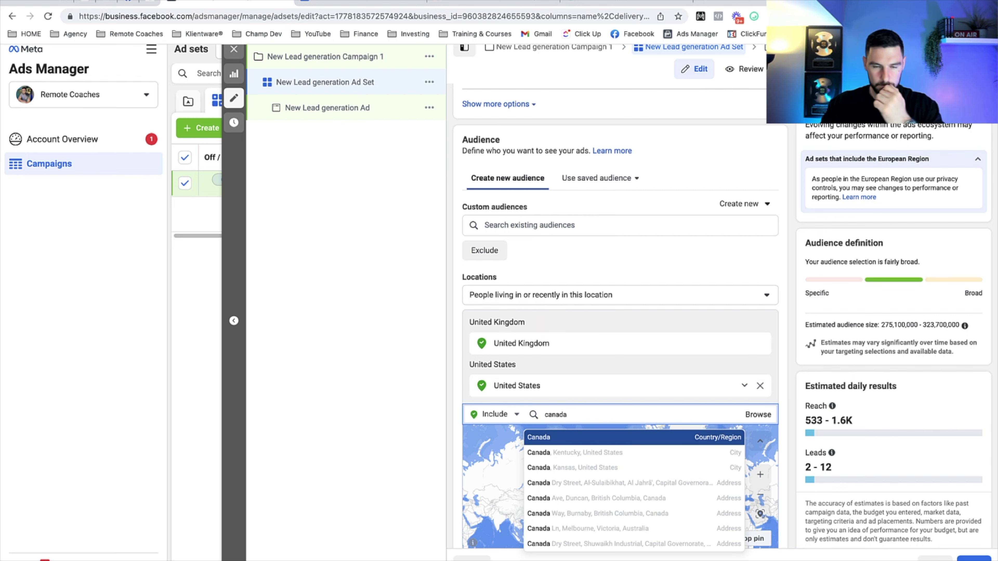
left_click(558, 439)
- Set the audience's age range to 23–45
scroll(557, 441, "down", 6)
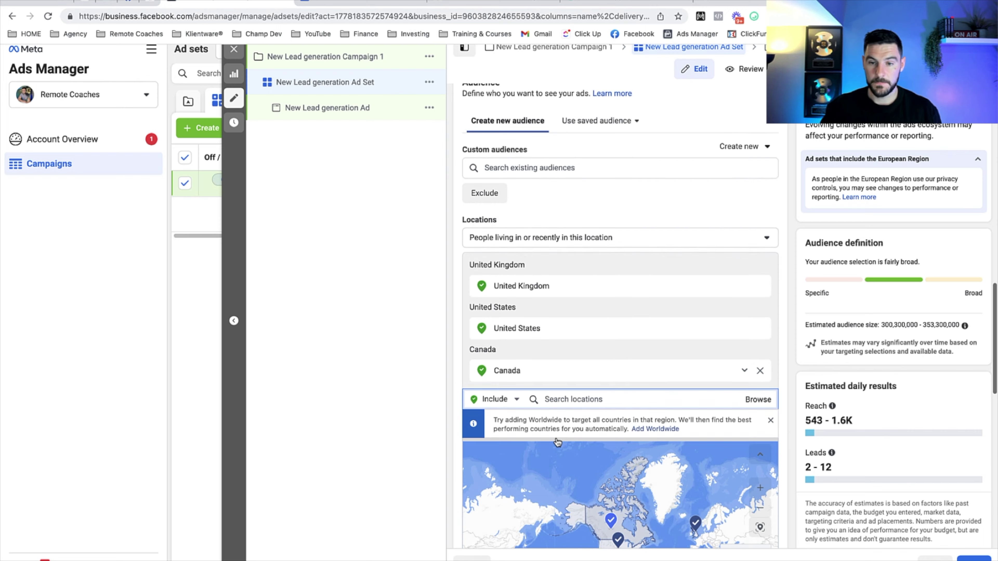
scroll(652, 182, "up", 1)
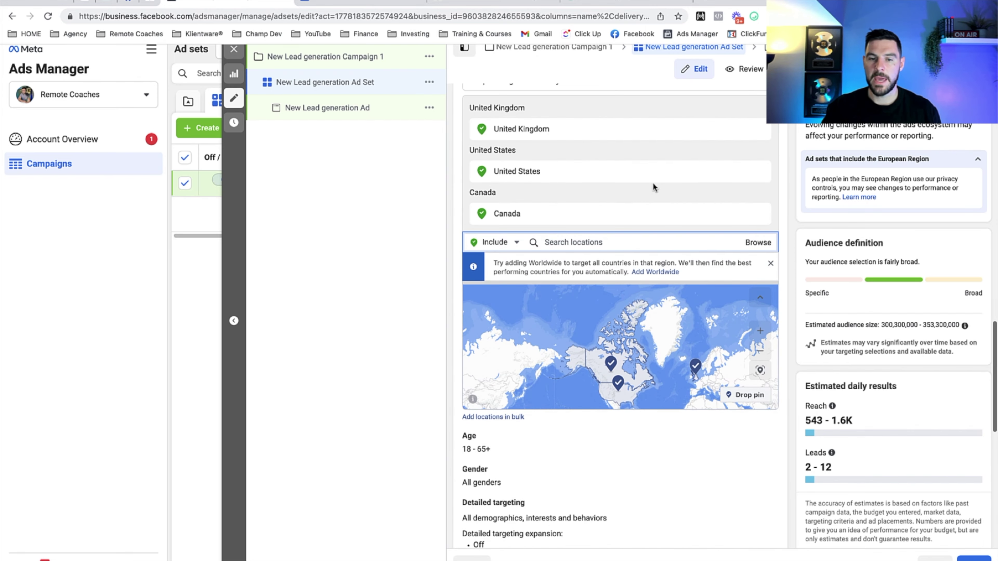
scroll(654, 187, "down", 1)
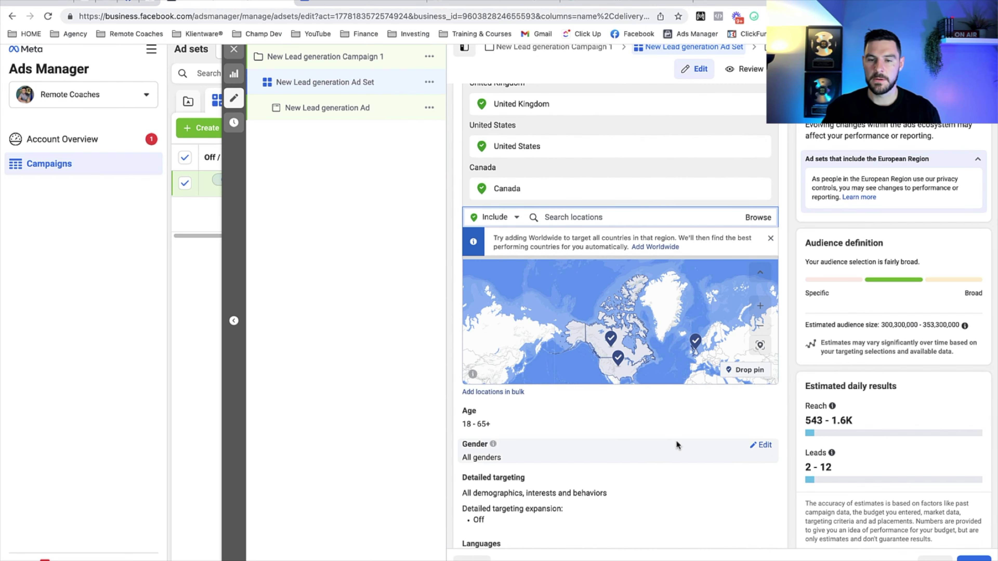
left_click(757, 413)
left_click(498, 428)
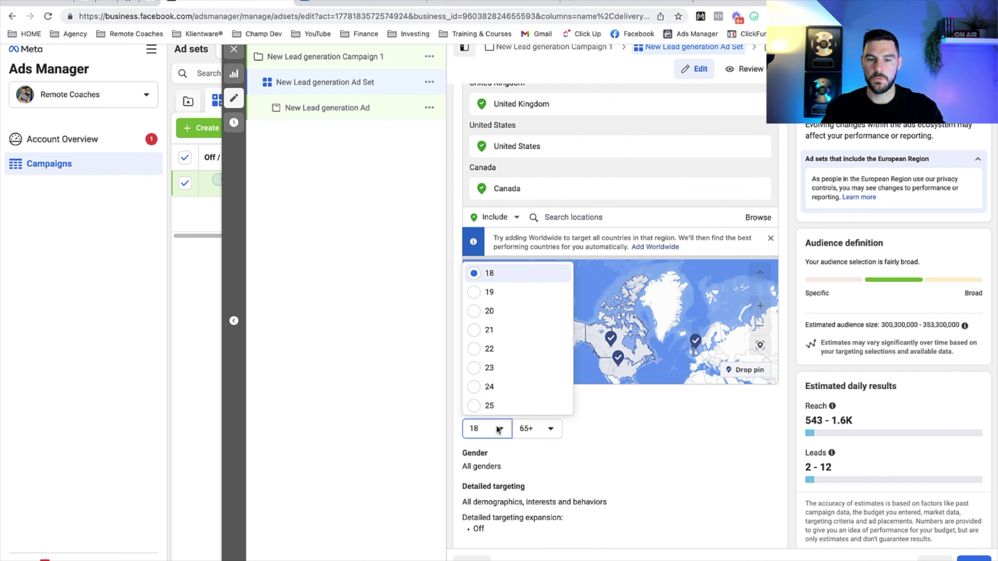
scroll(499, 346, "down", 1)
left_click(491, 357)
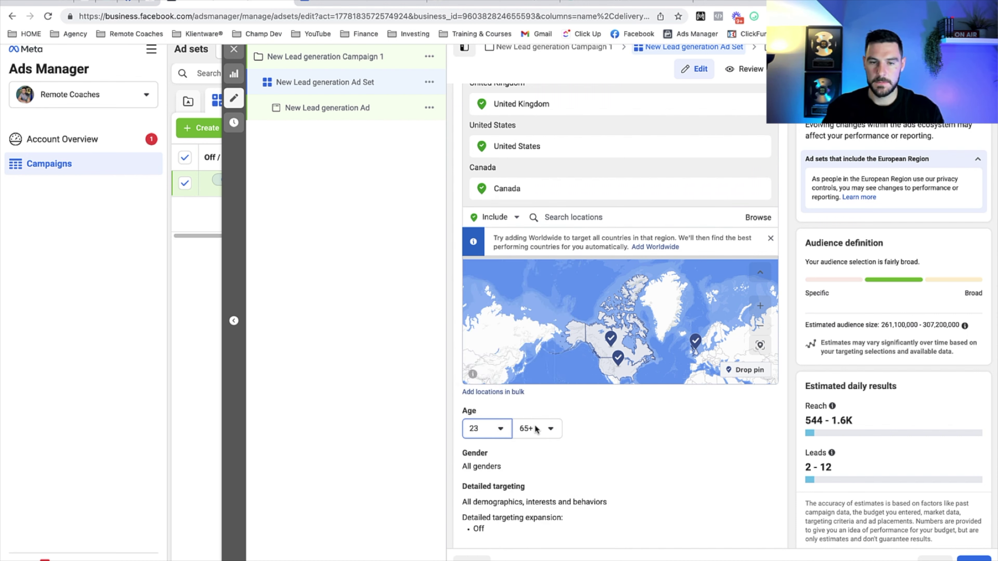
left_click(536, 428)
scroll(558, 313, "up", 5)
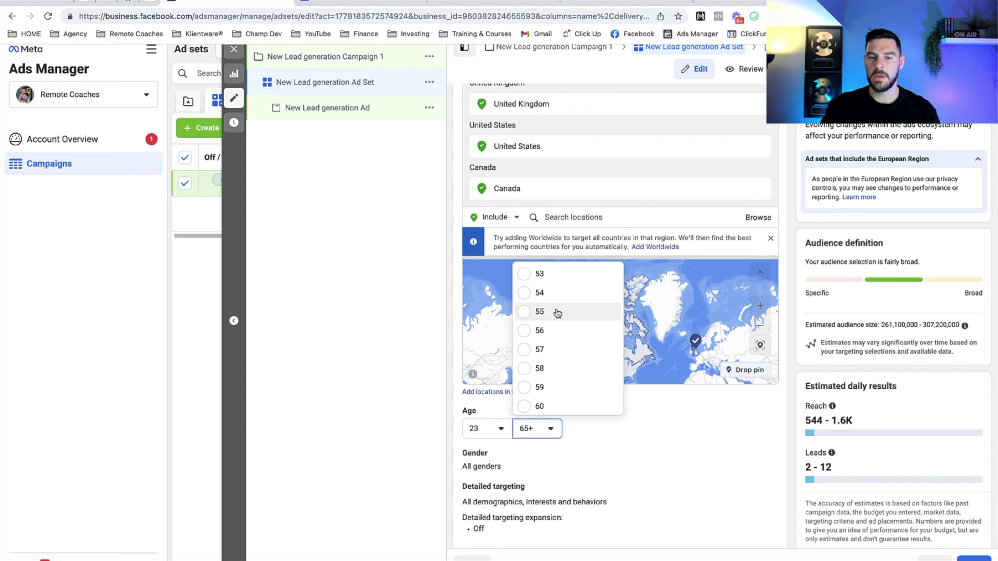
scroll(554, 322, "up", 5)
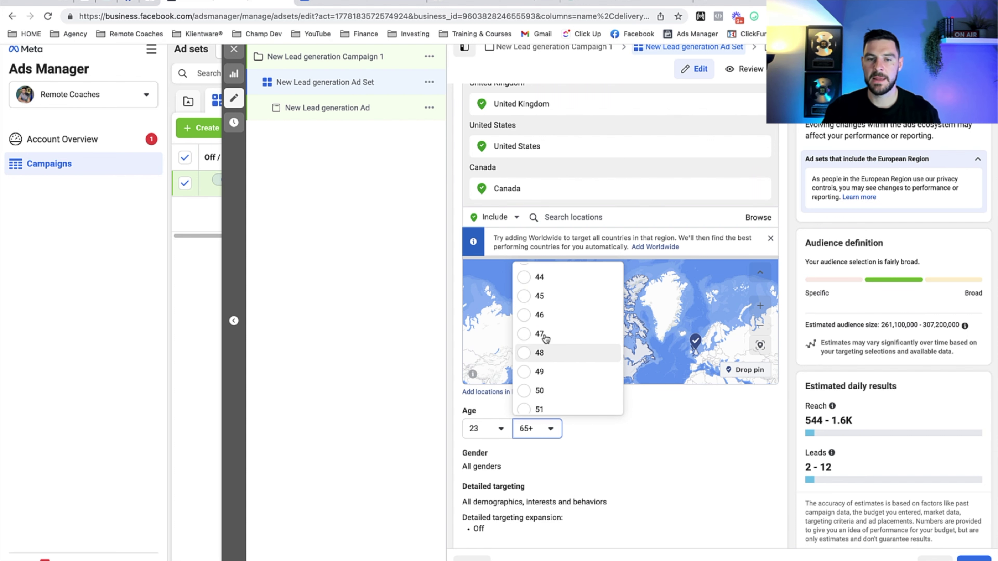
left_click(536, 297)
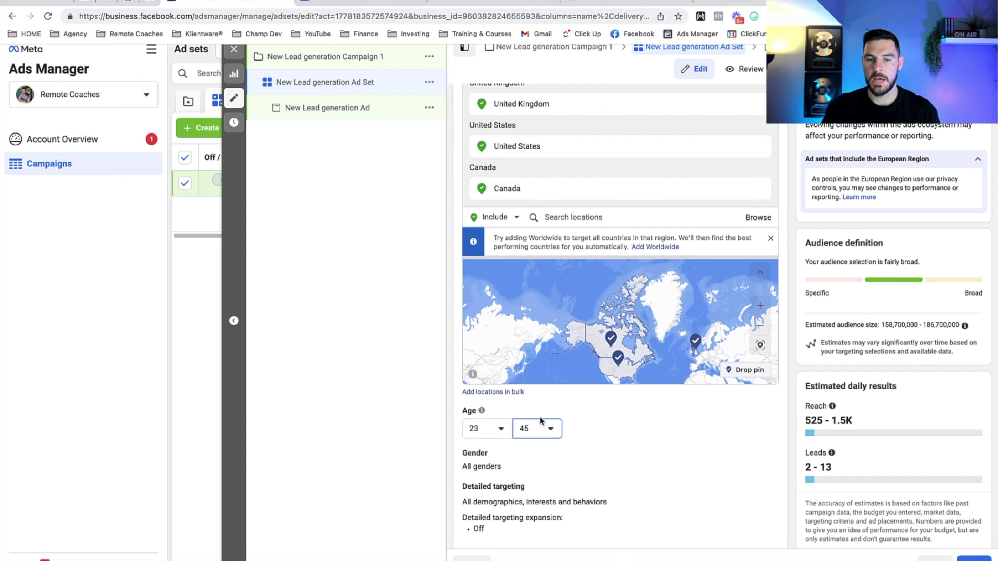
- Add the Coaching interest to the audience's detailed targeting
scroll(540, 421, "down", 3)
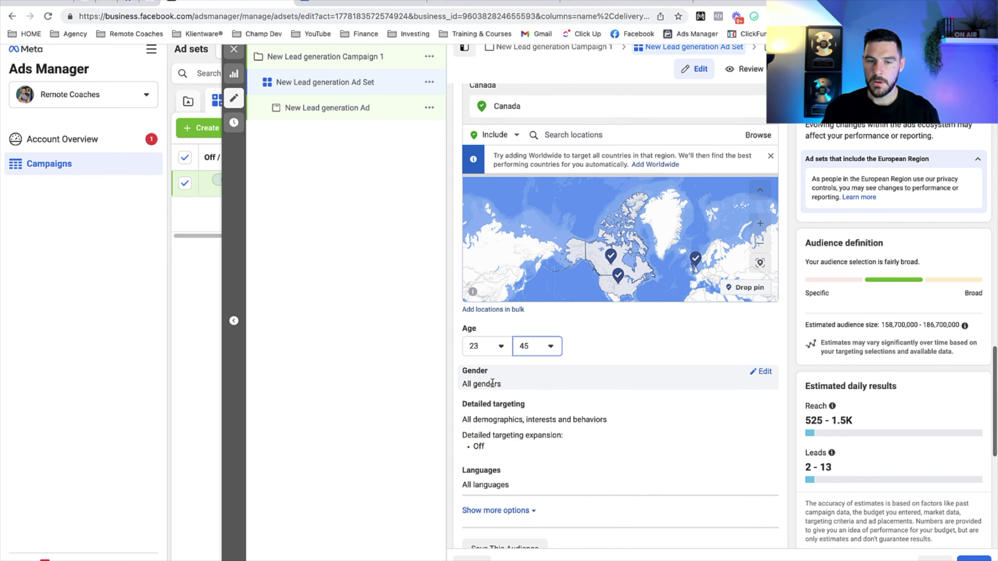
scroll(613, 378, "down", 3)
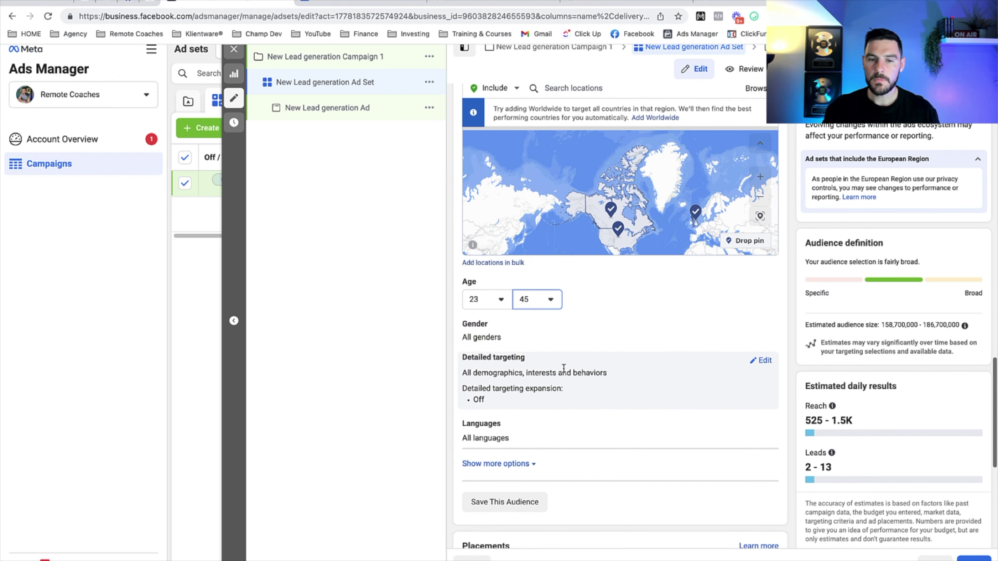
left_click(764, 361)
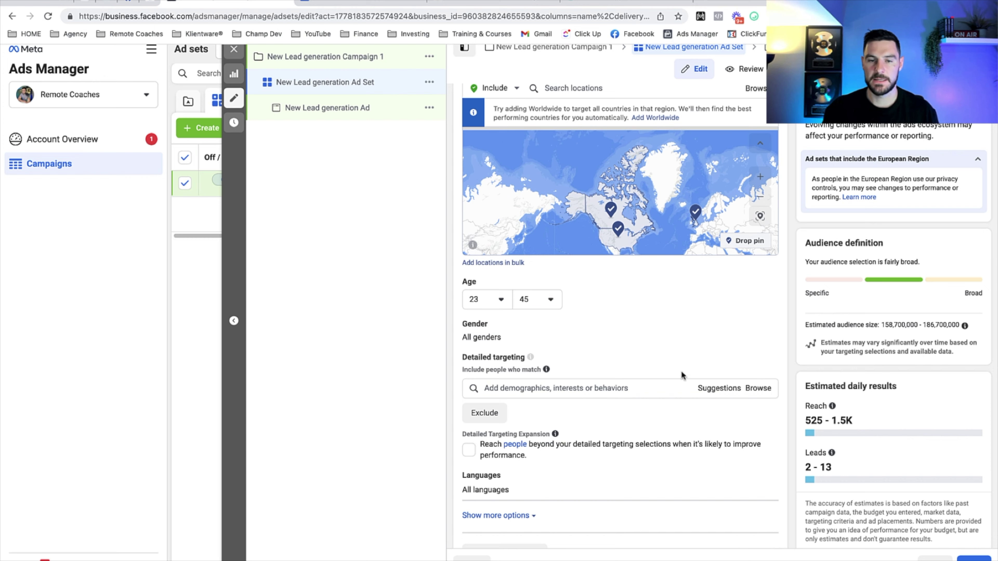
scroll(682, 376, "down", 1)
left_click(599, 372)
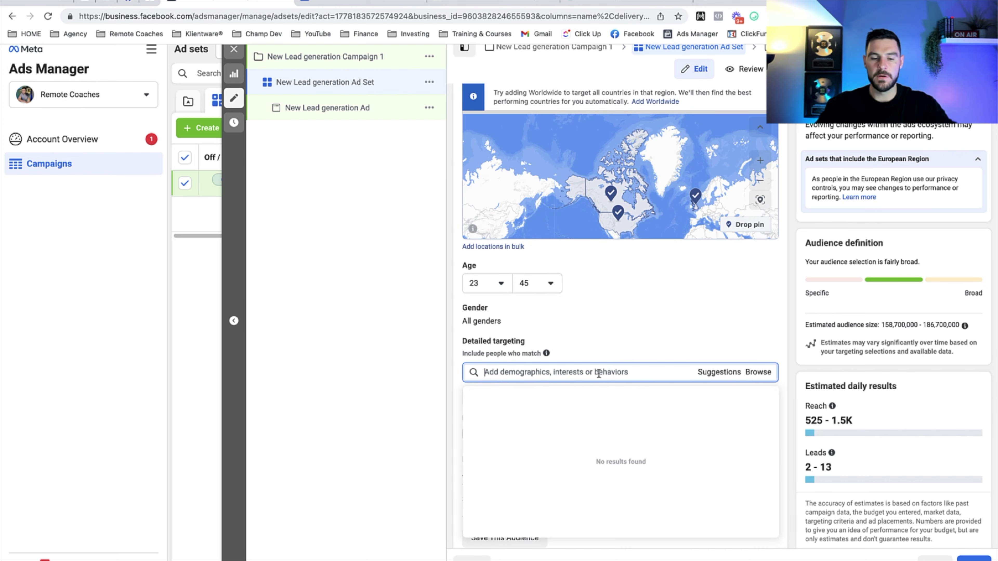
type("coaching")
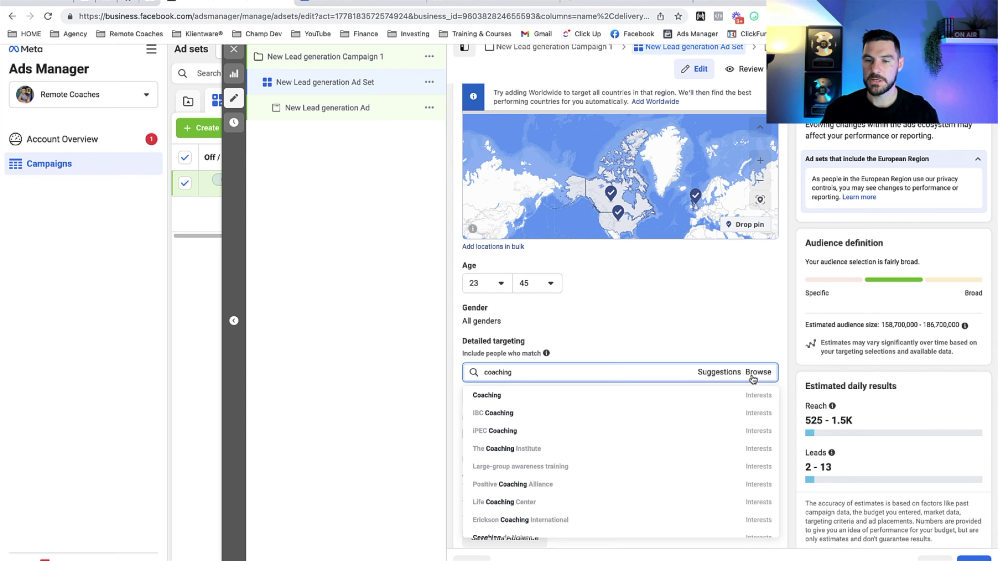
mouse_move(596, 393)
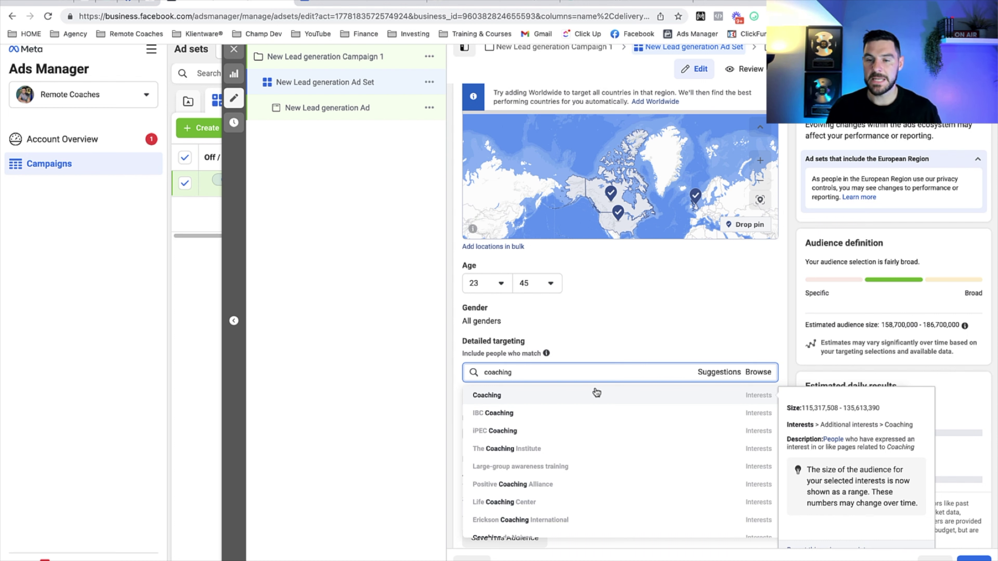
left_click(596, 392)
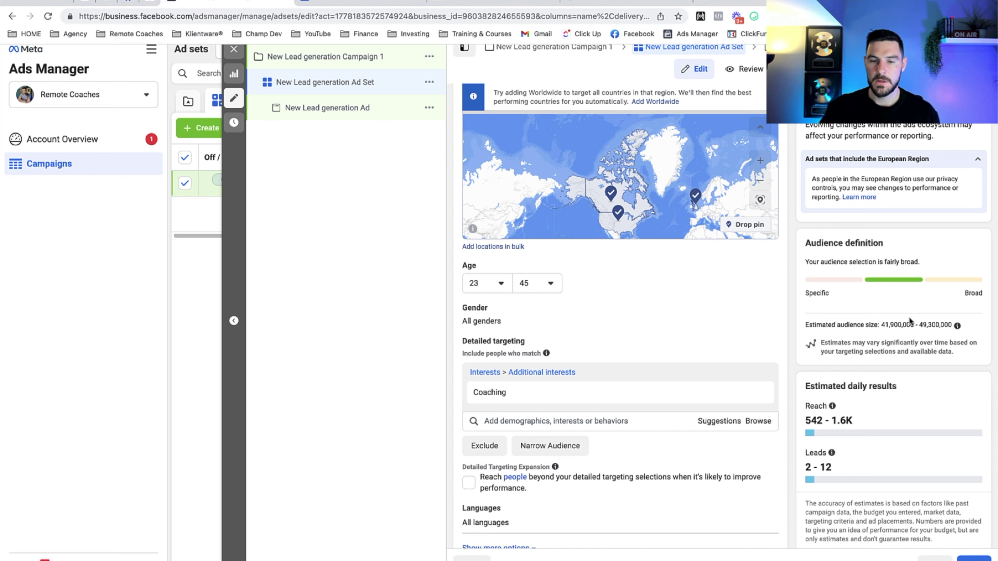
- Narrow the audience to people who must also match the Fitness professional interest
left_click(535, 446)
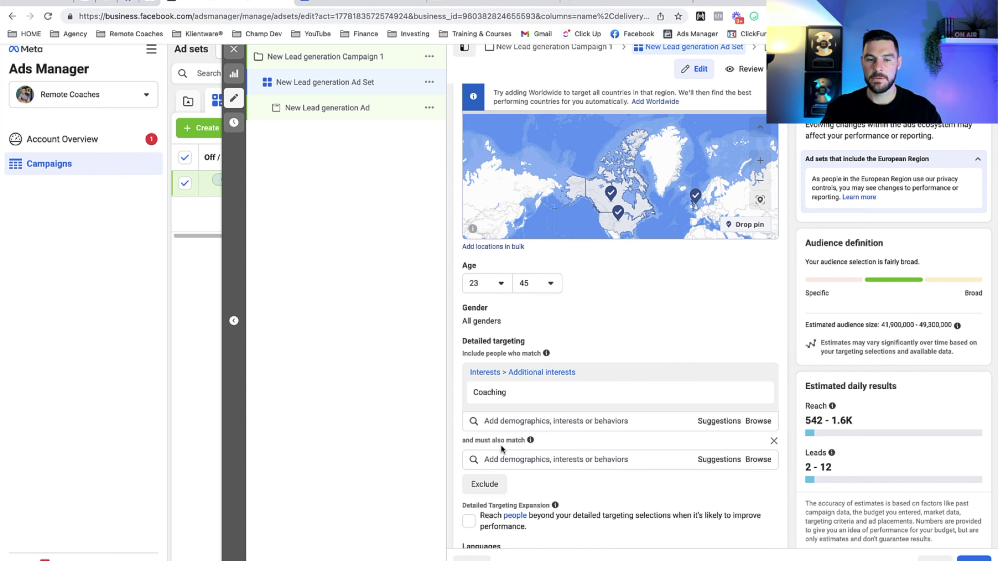
left_click(505, 460)
type("fitness")
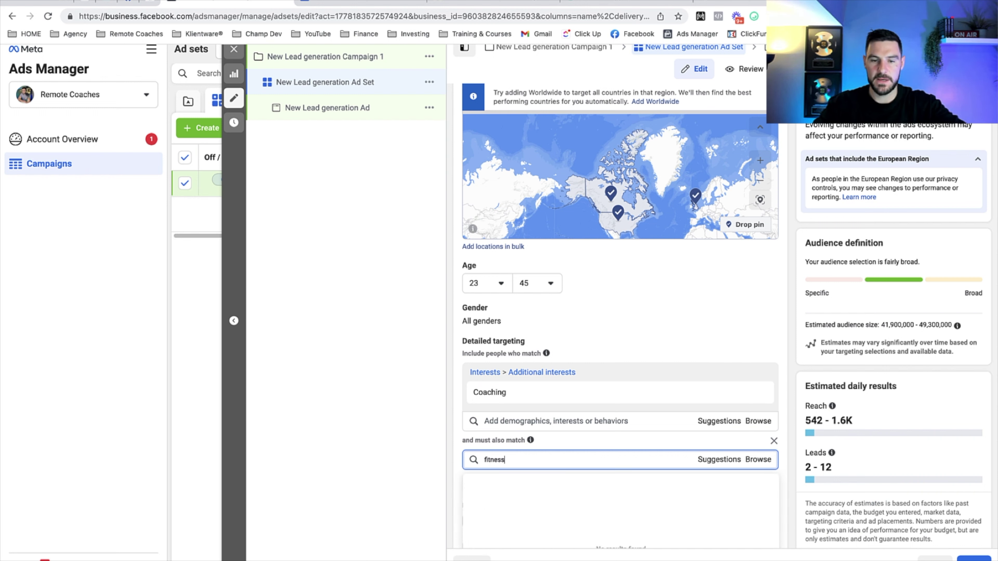
type(" pro")
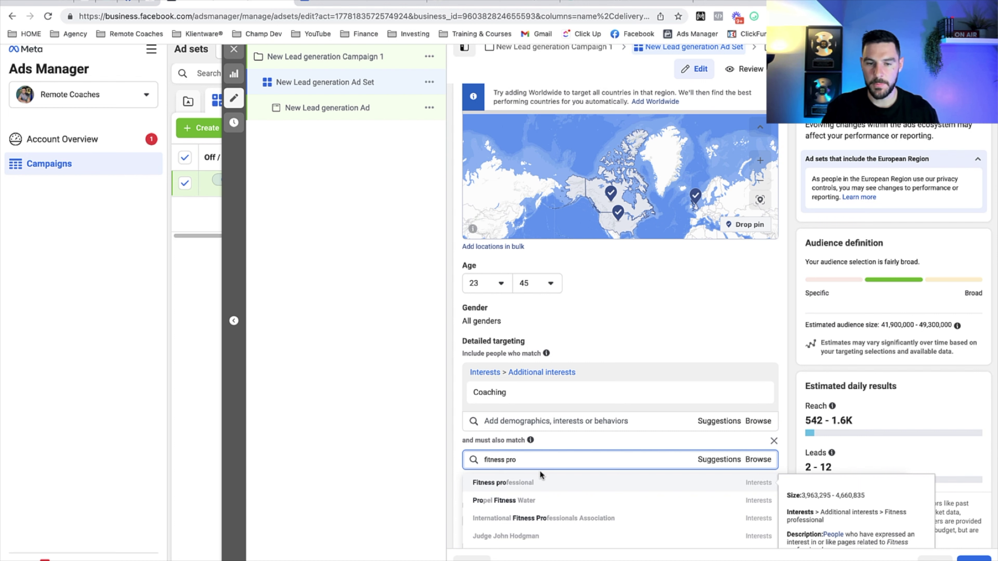
left_click(546, 485)
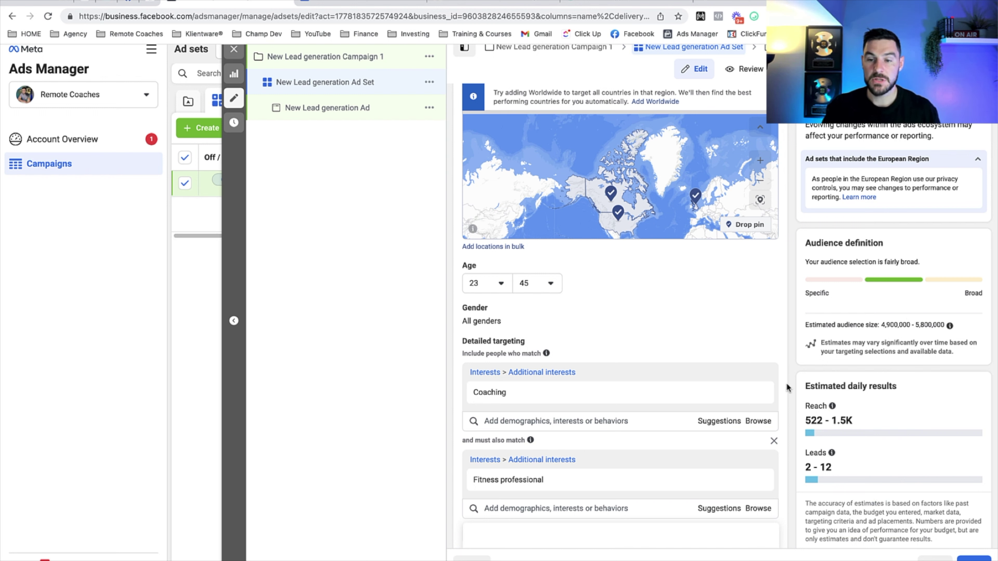
- Switch the ad set's placements to Manual placements
scroll(787, 383, "down", 5)
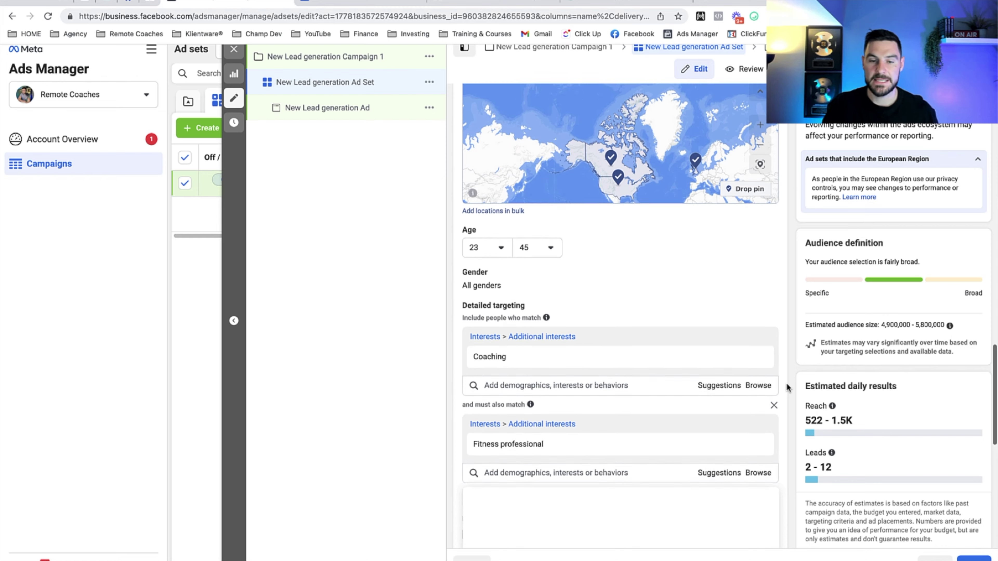
scroll(772, 416, "down", 2)
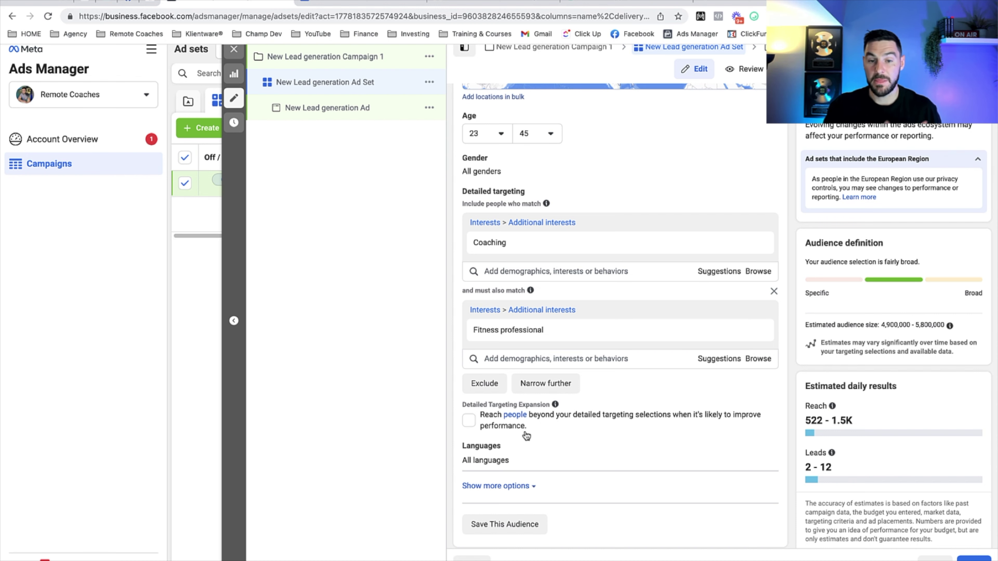
scroll(526, 434, "down", 1)
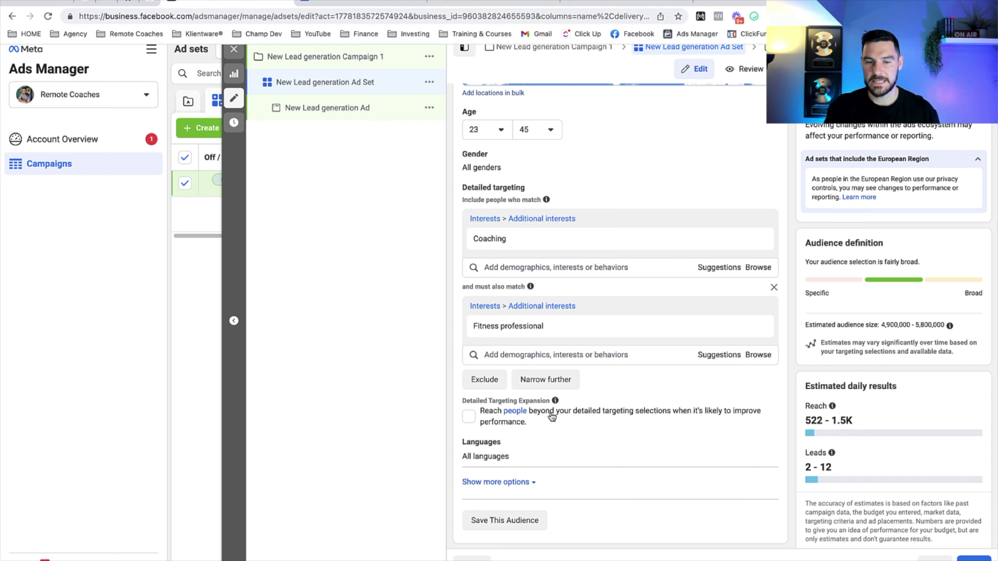
scroll(554, 412, "down", 3)
scroll(560, 411, "down", 5)
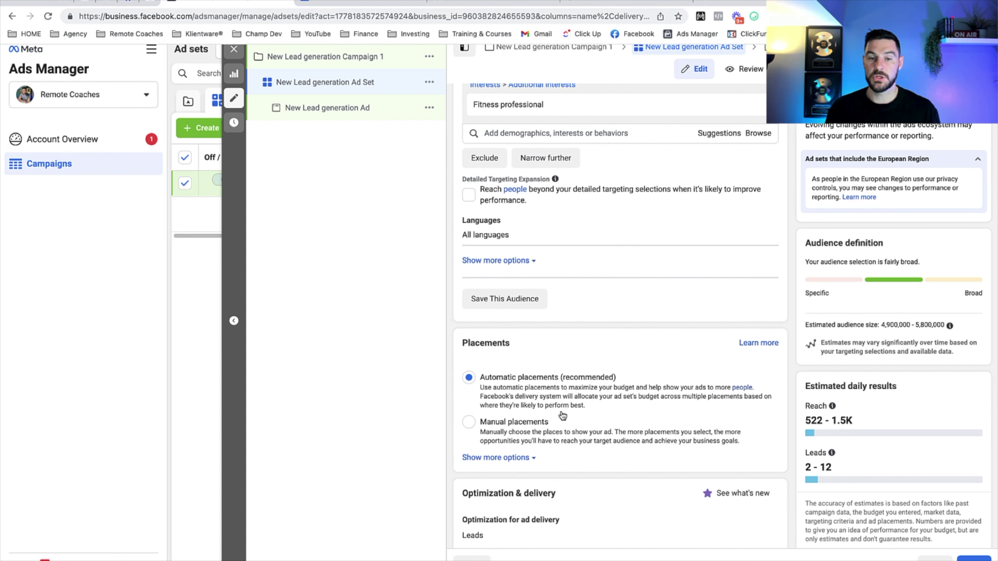
left_click(468, 421)
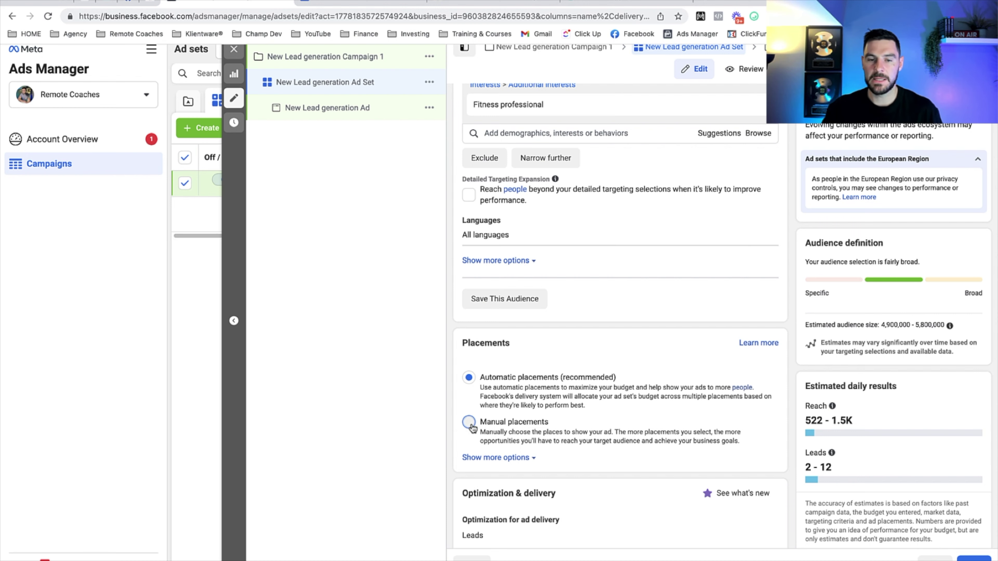
scroll(591, 416, "down", 2)
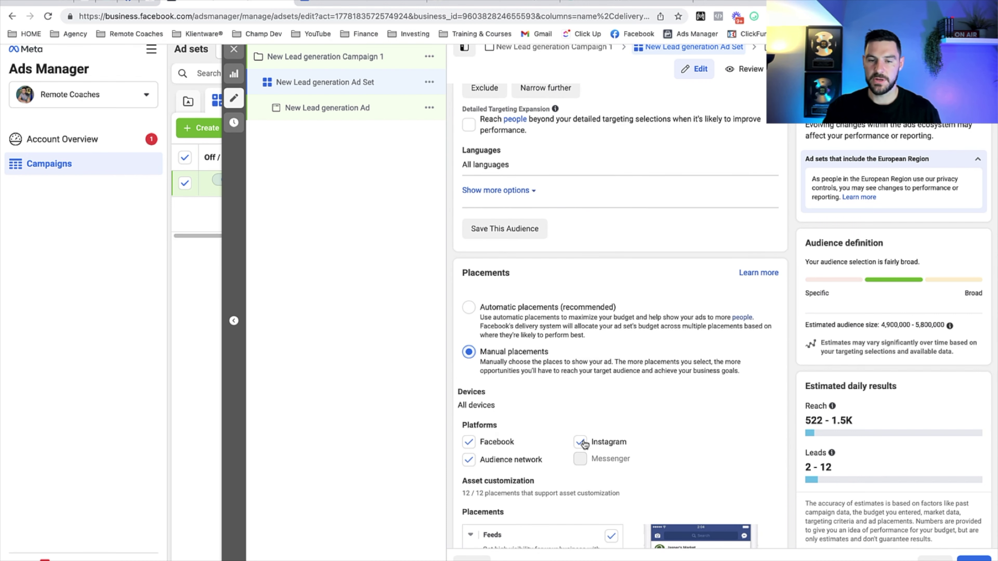
scroll(510, 452, "down", 1)
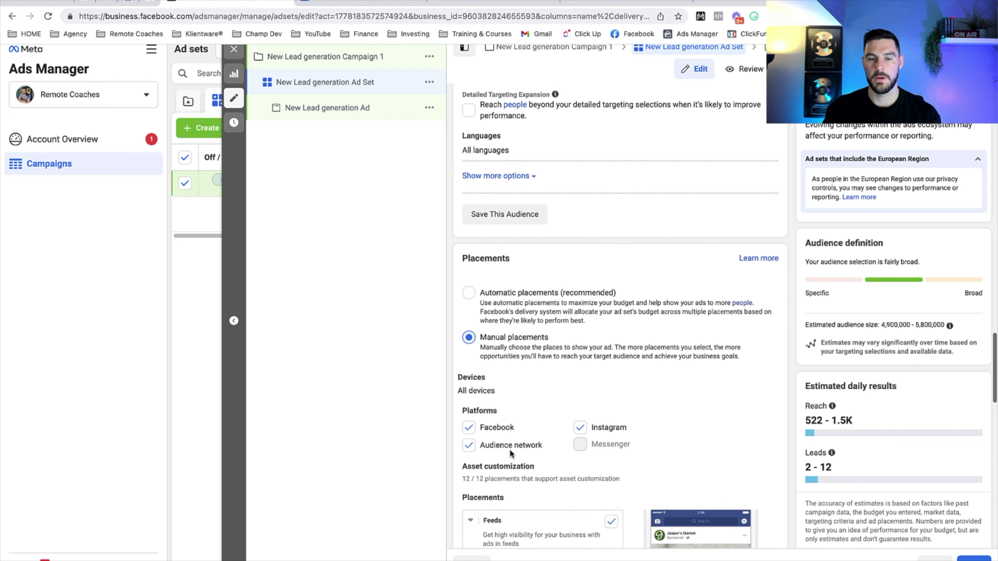
- Switch the ad set's placements back to Automatic placements (recommended)
scroll(510, 452, "up", 2)
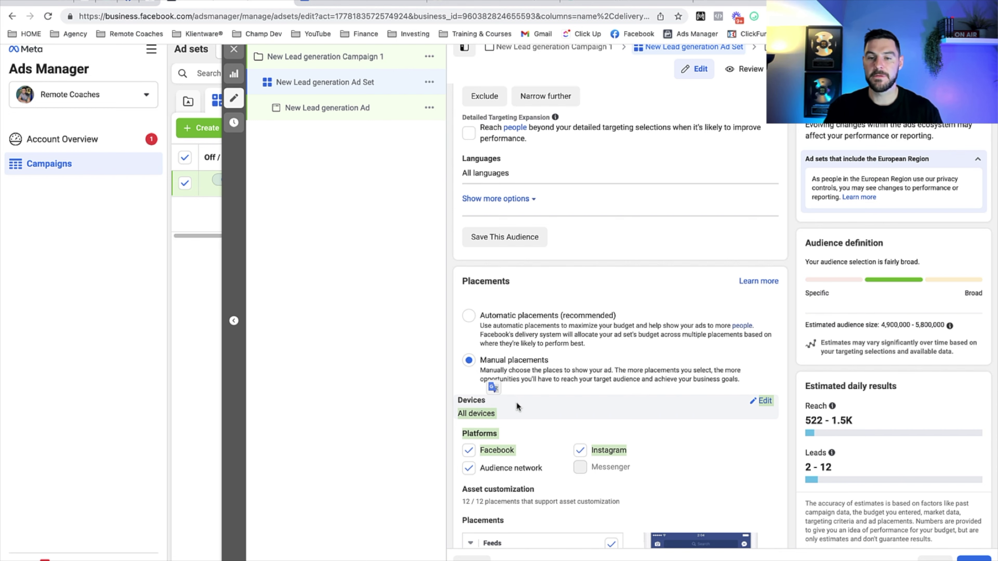
left_click(469, 316)
scroll(569, 373, "down", 2)
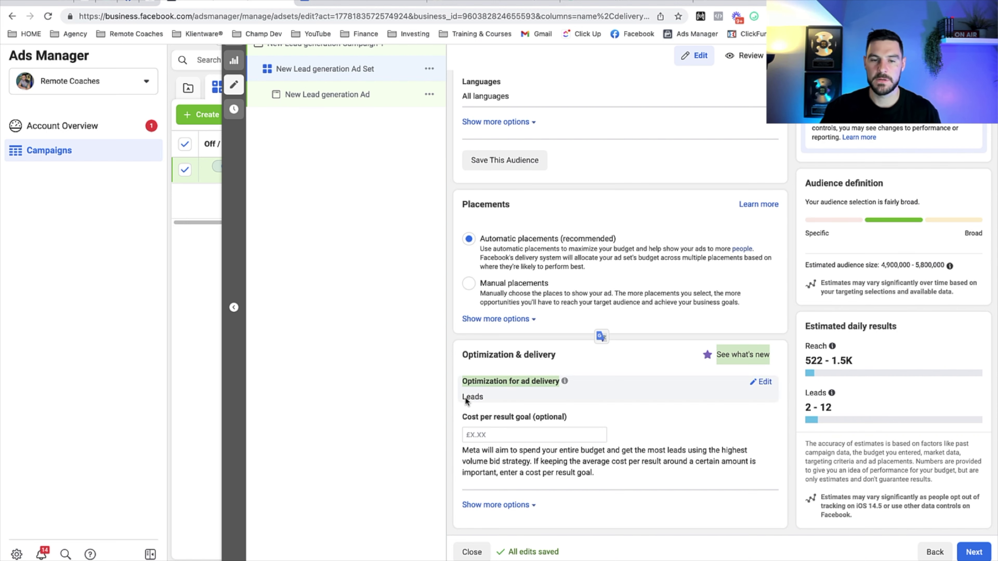
- Rename the ad set as "UK, US, CAD / 23 - 45 / All Genders / Coaching & Fit Pro / All P"
scroll(530, 414, "up", 5)
scroll(531, 414, "up", 10)
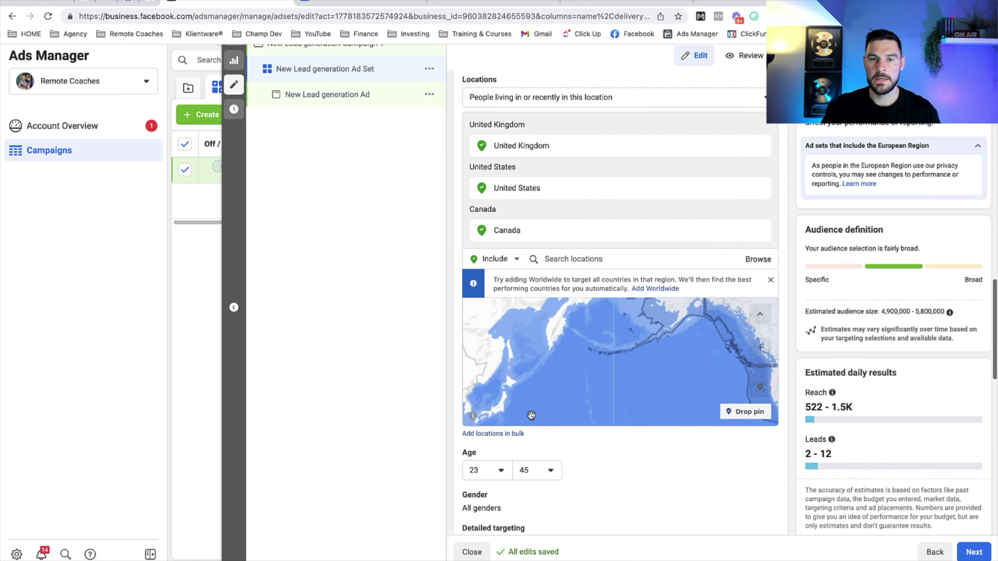
scroll(573, 194, "up", 10)
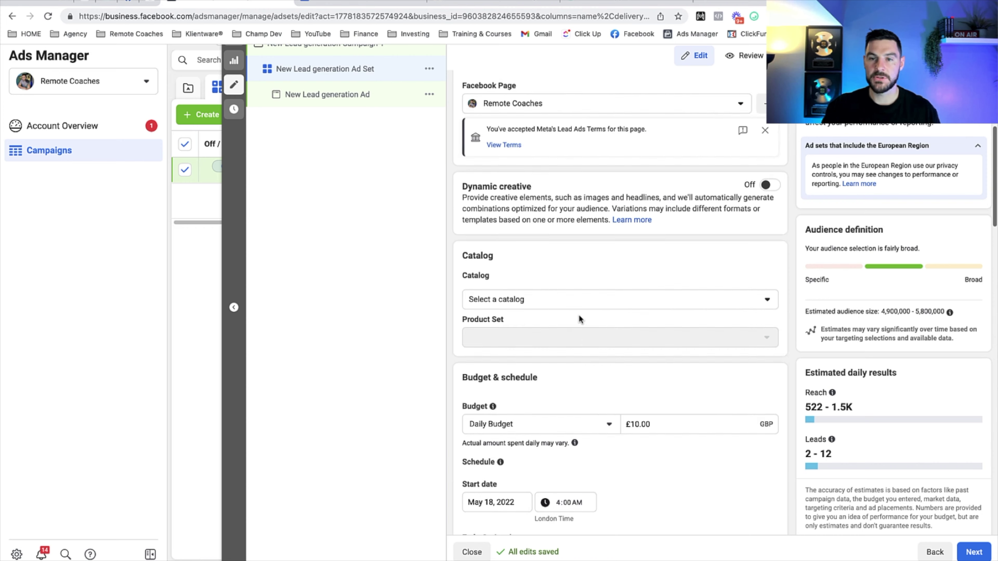
left_click(581, 117)
left_click_drag(581, 117, 442, 112)
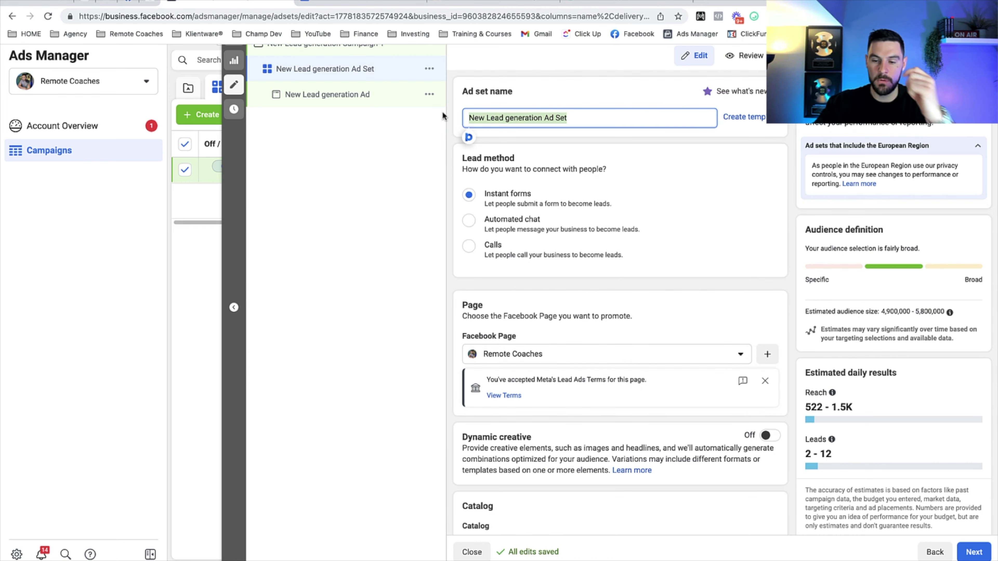
key("BackSpace")
type("UK")
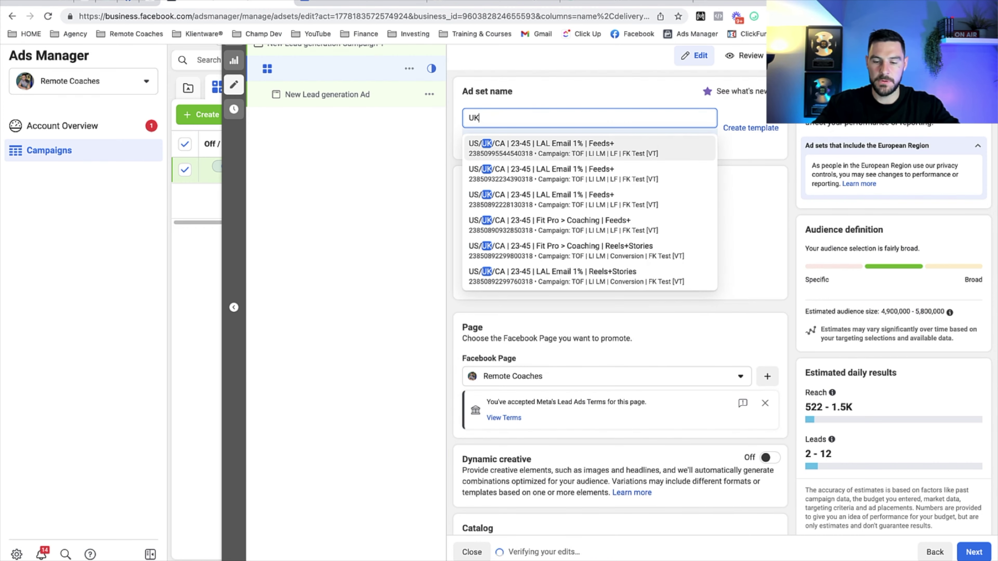
type(", US")
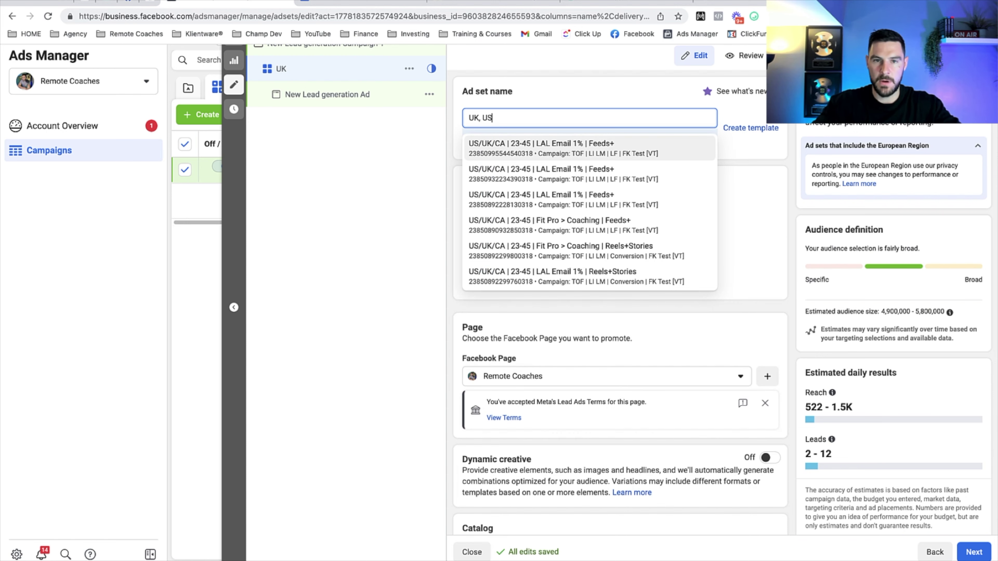
type(", CAD")
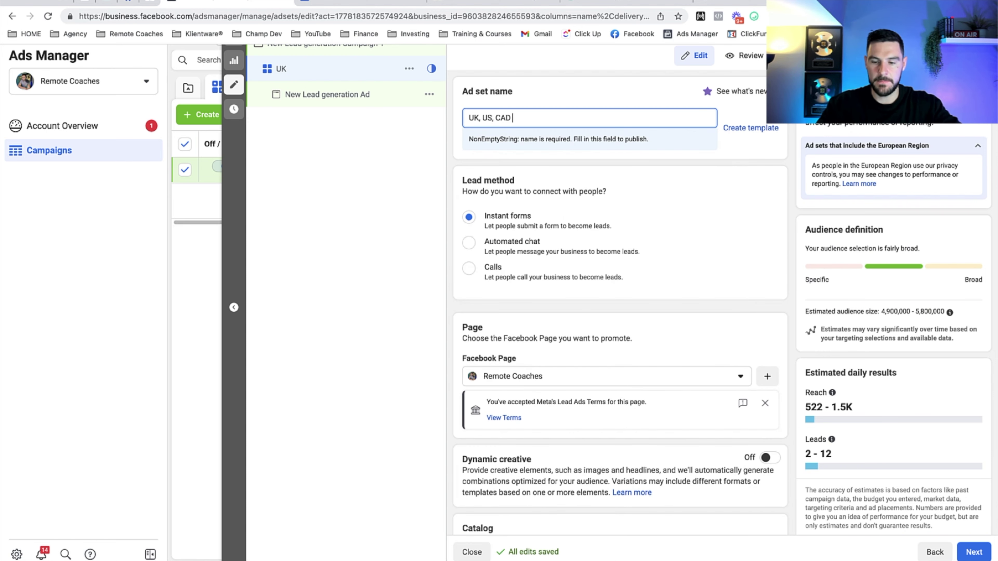
type(" /")
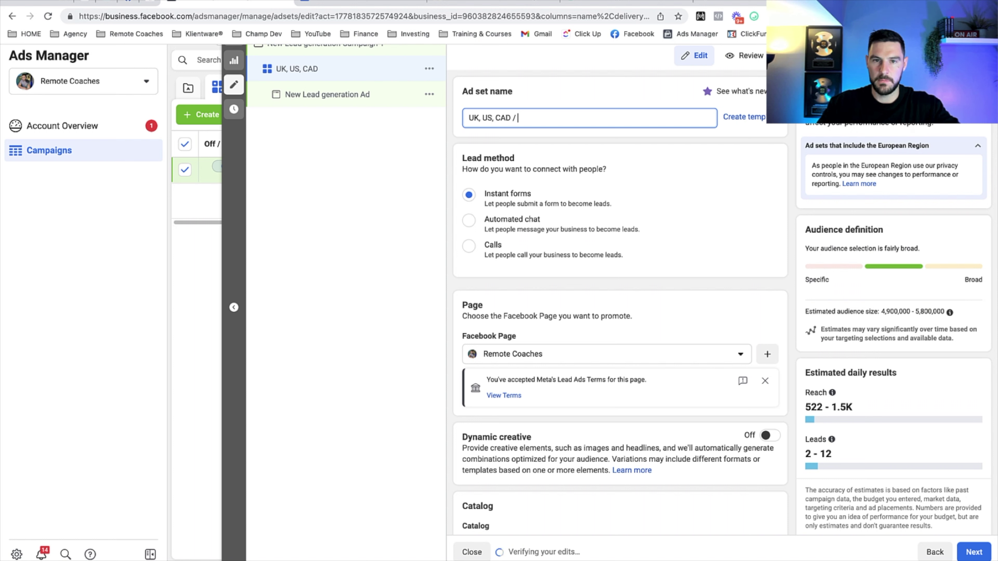
type(" 2")
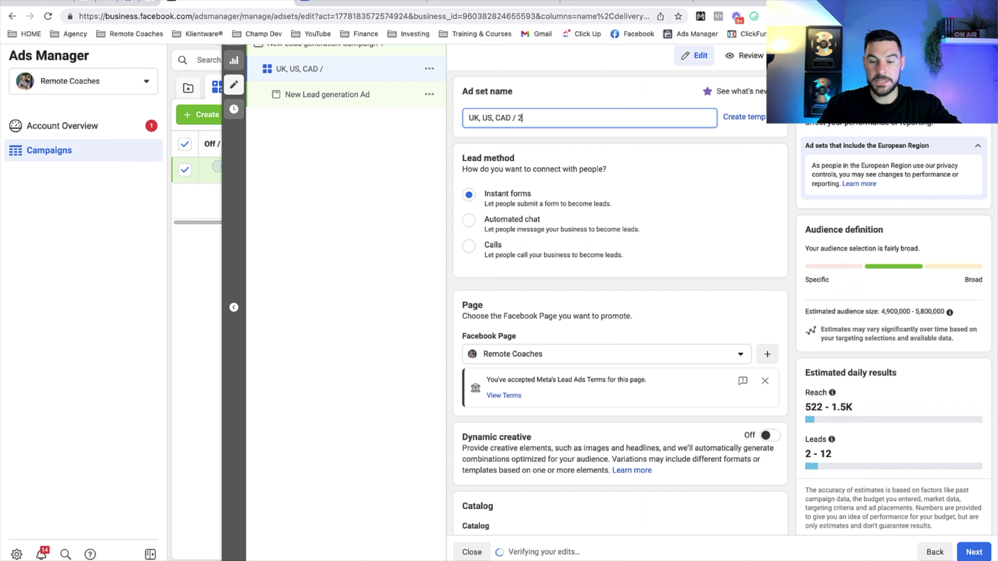
type("3 - 45 /")
type(" A")
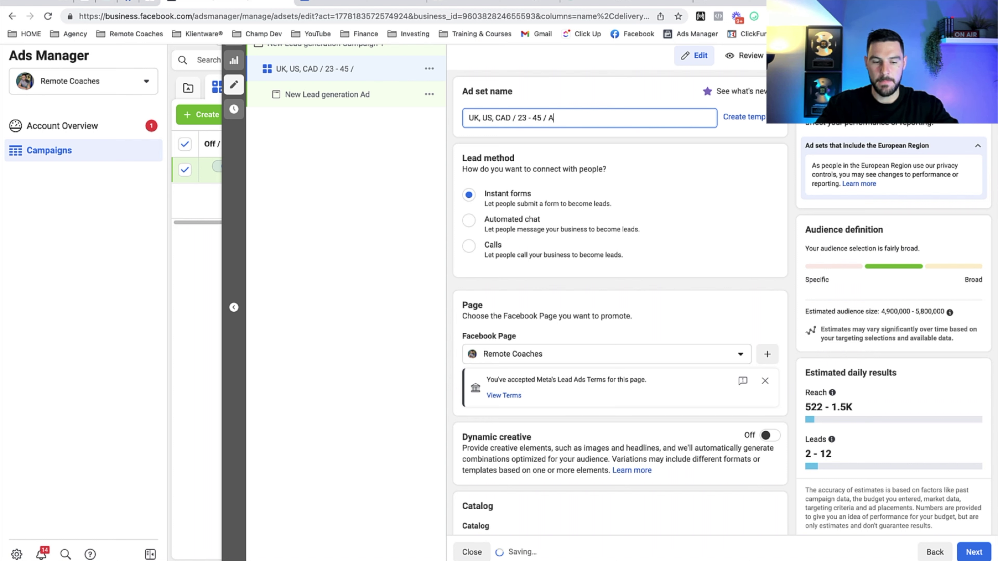
type("ll Gen")
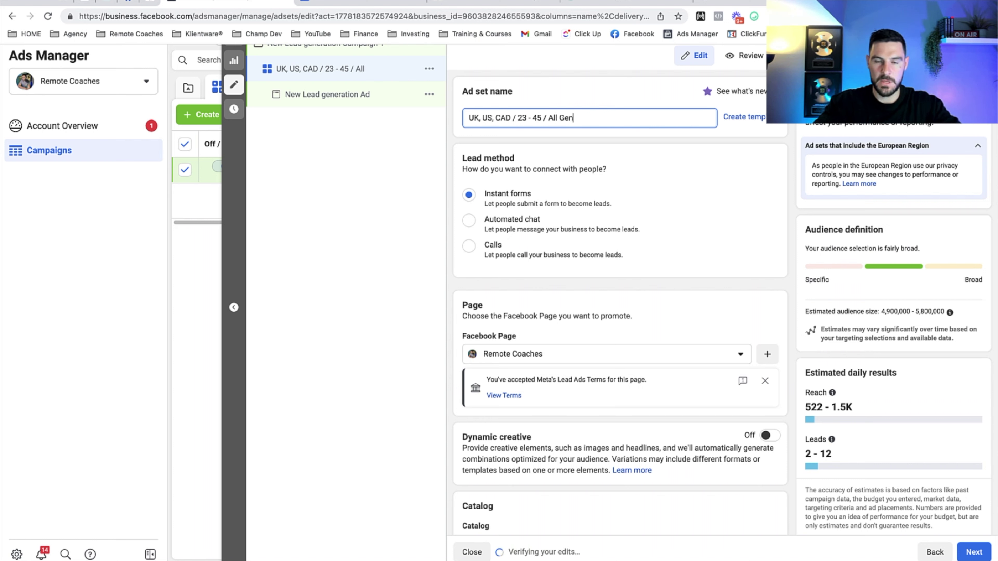
type("ders / ")
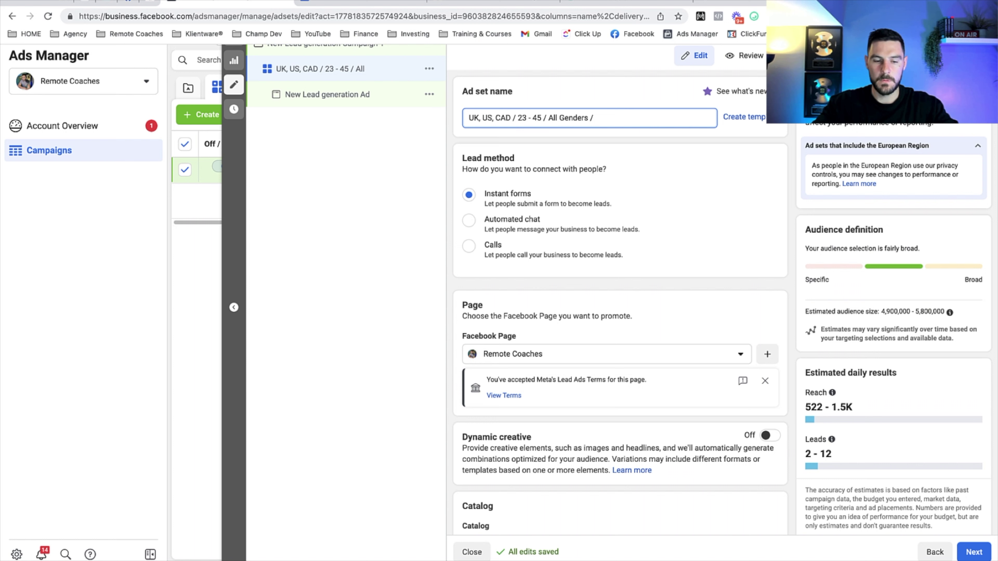
type("Coaching ")
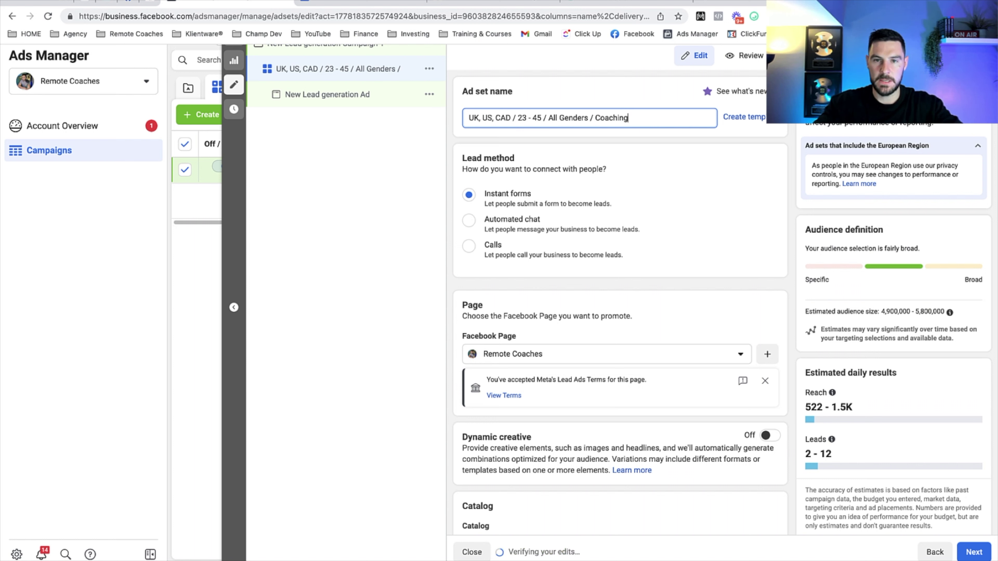
type("& Fit pR")
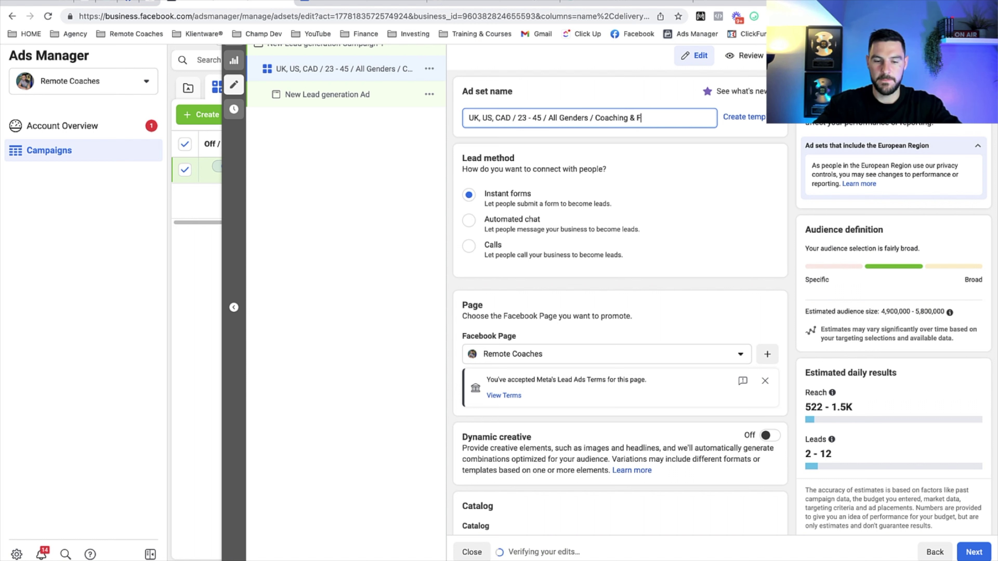
key("BackSpace")
key("BackSpace")
type("Pro ")
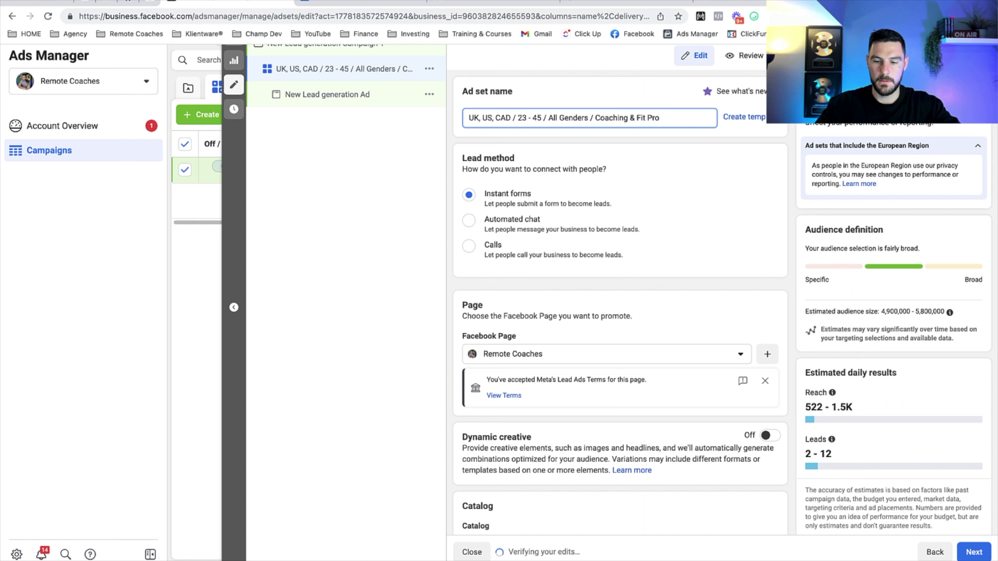
type("/ A")
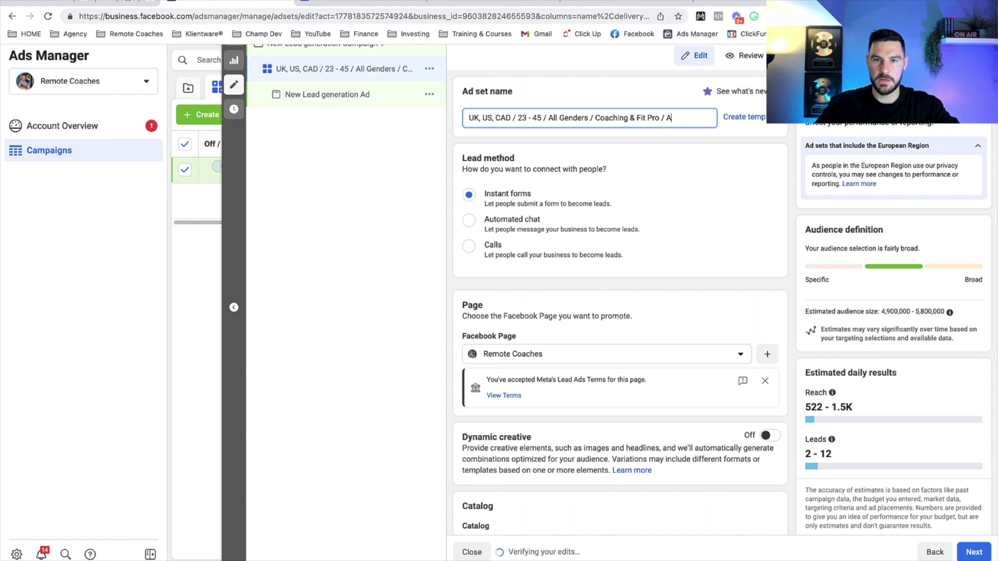
type("ll P")
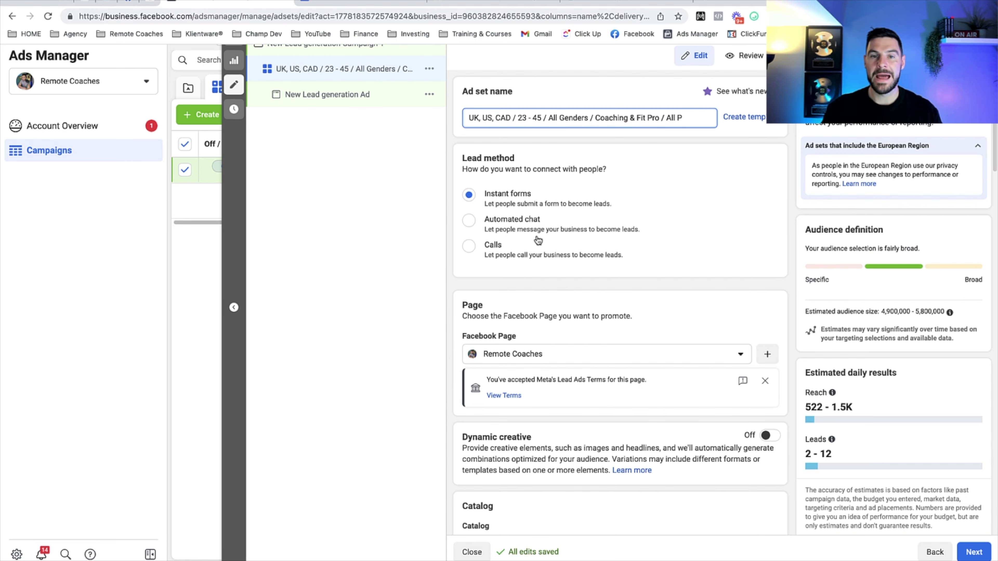
- Open the New Lead generation Ad for editing and go to its ad creative settings
left_click(352, 94)
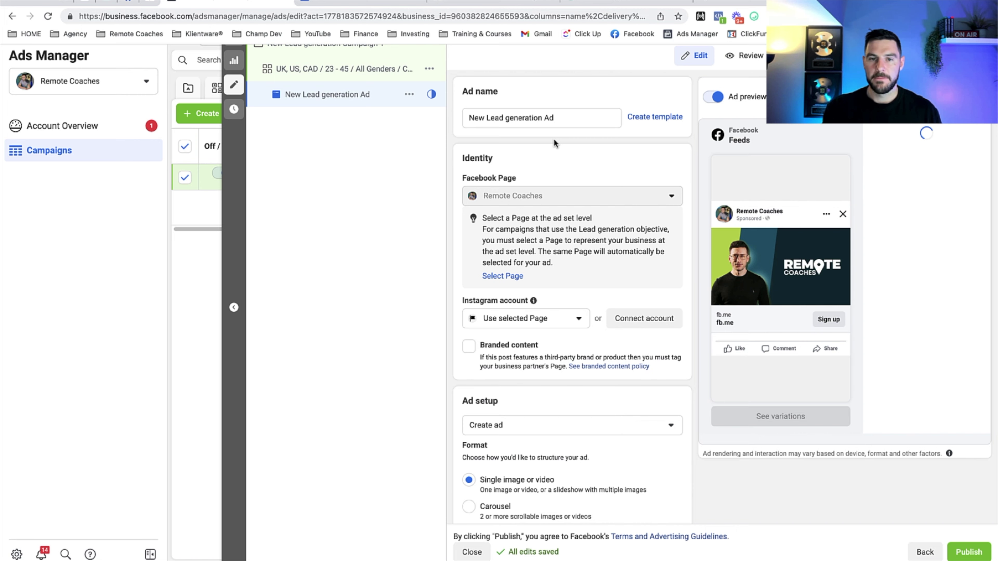
scroll(553, 138, "down", 1)
mouse_move(523, 162)
scroll(522, 163, "down", 1)
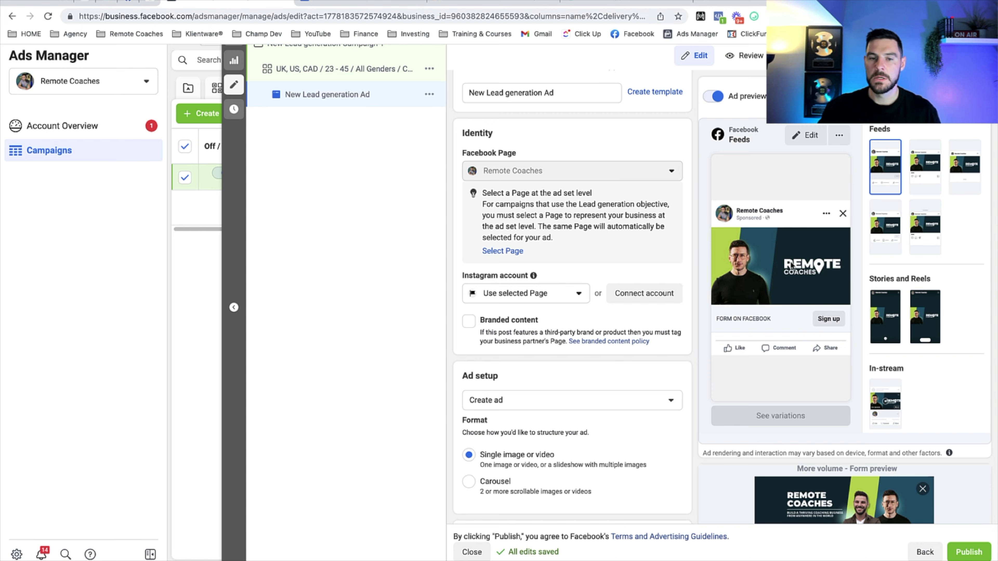
scroll(545, 180, "down", 3)
scroll(552, 266, "down", 5)
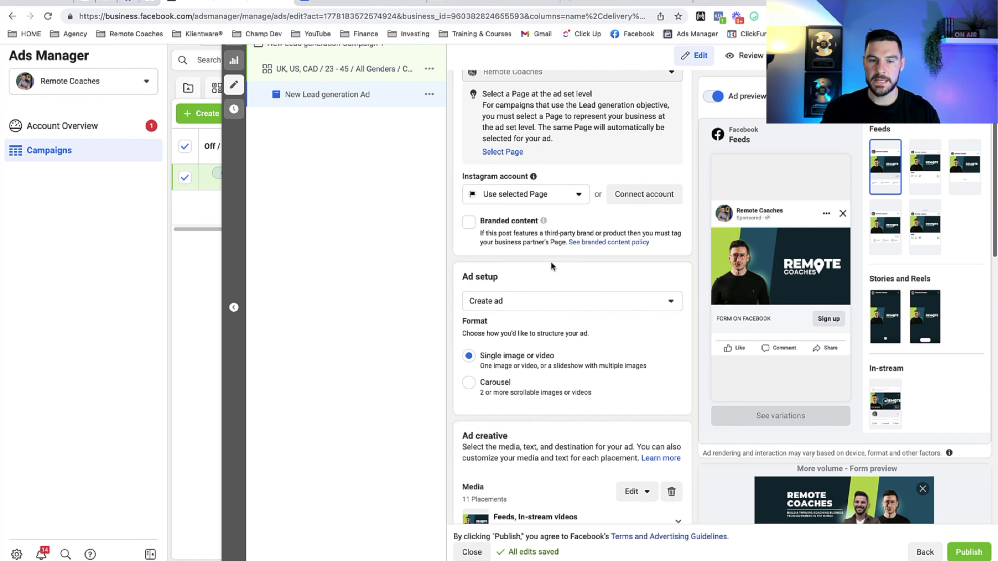
scroll(552, 323, "down", 7)
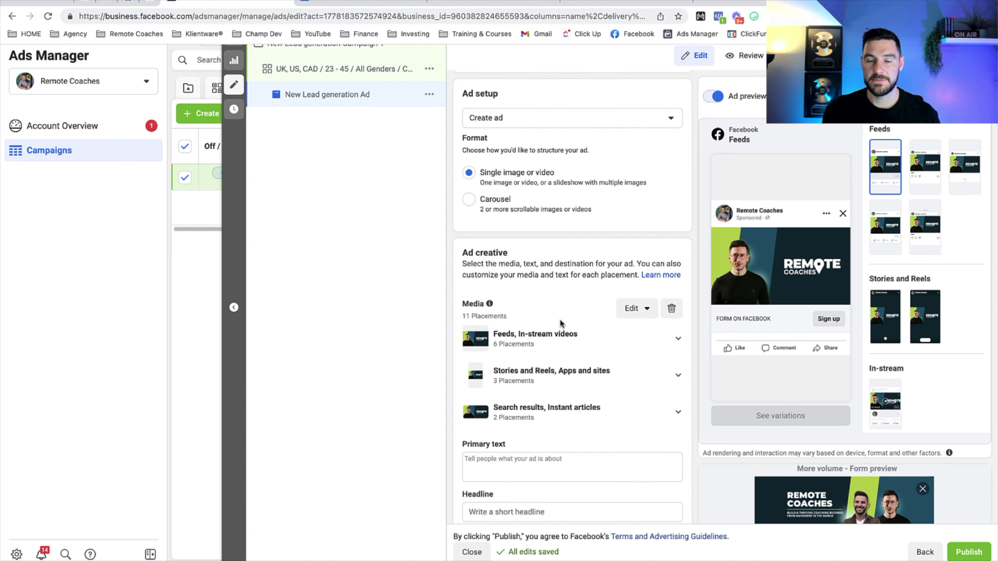
- Change the ad's media by uploading the 2.png image from the Downloads folder
left_click(630, 309)
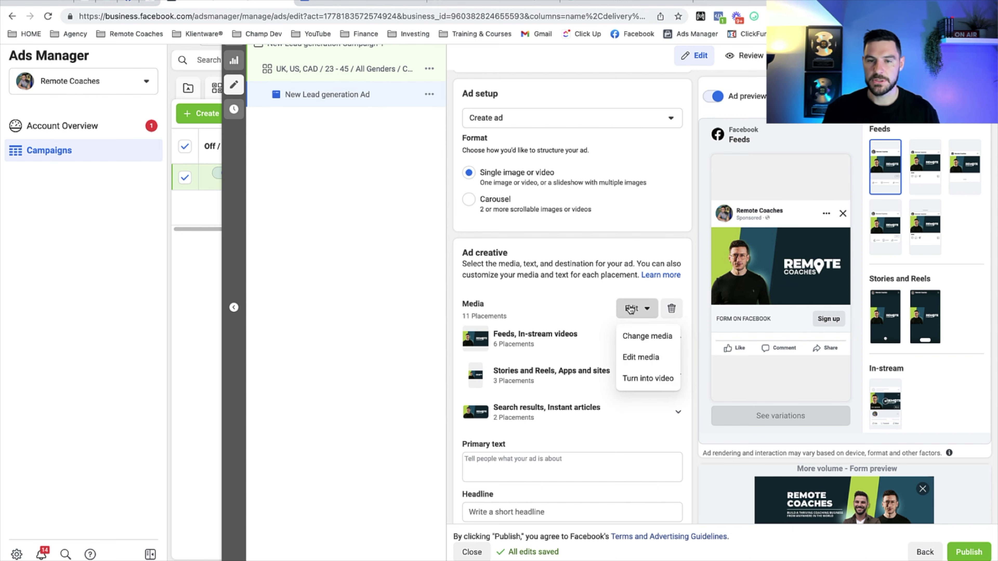
left_click(643, 336)
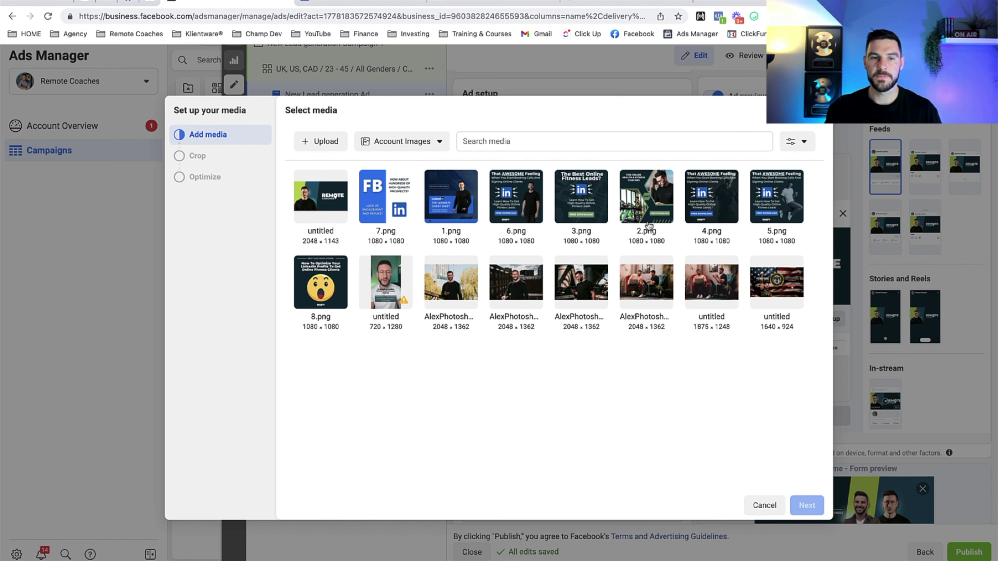
left_click(315, 143)
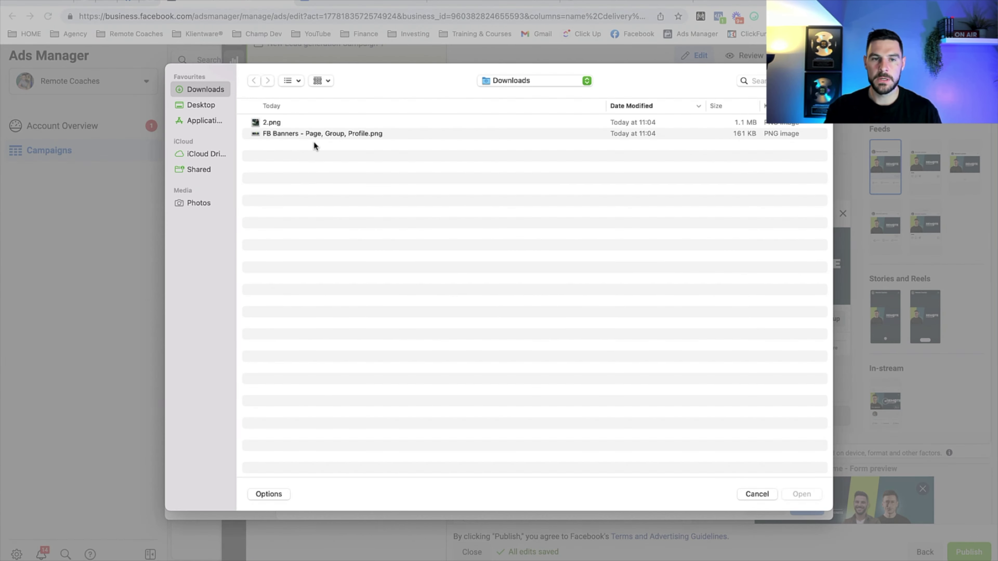
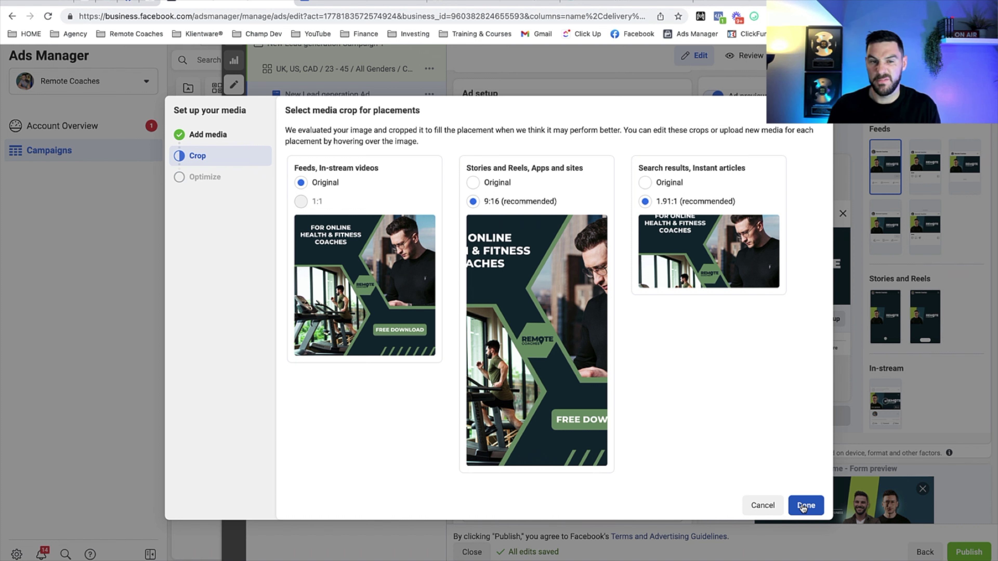
- Use the original image crop for the Stories and Reels and the Search results placements, and finish the media setup
mouse_move(354, 255)
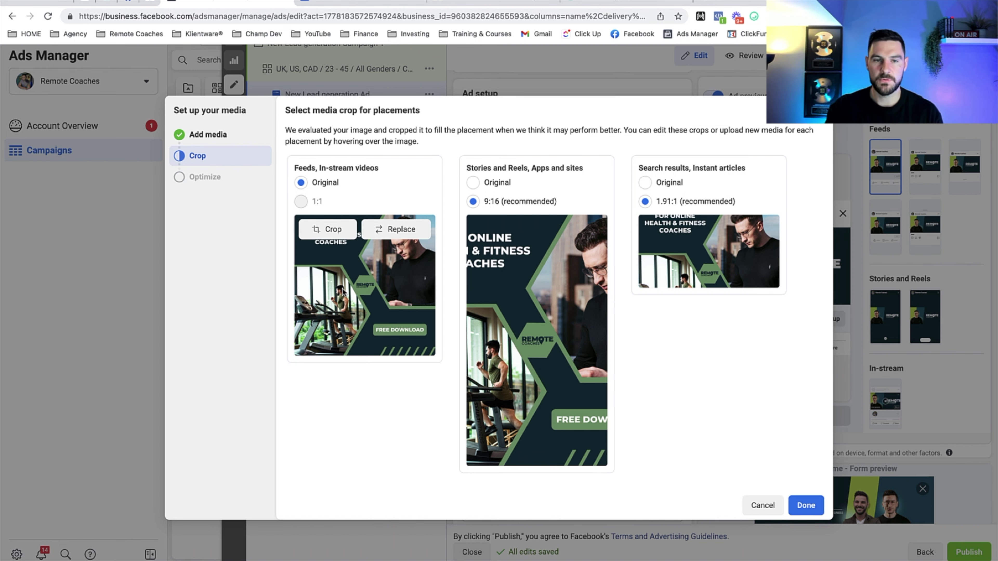
mouse_move(580, 309)
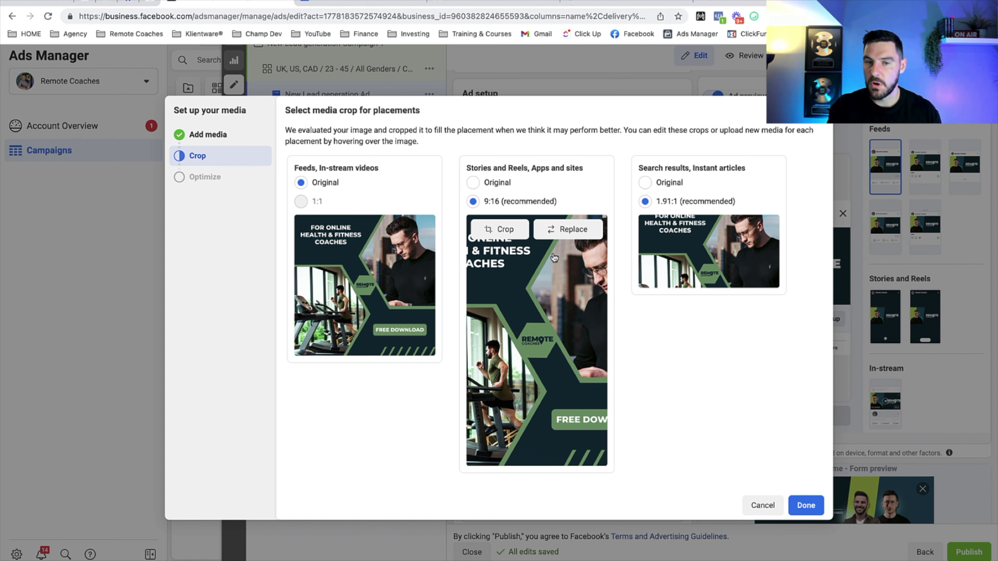
left_click(474, 183)
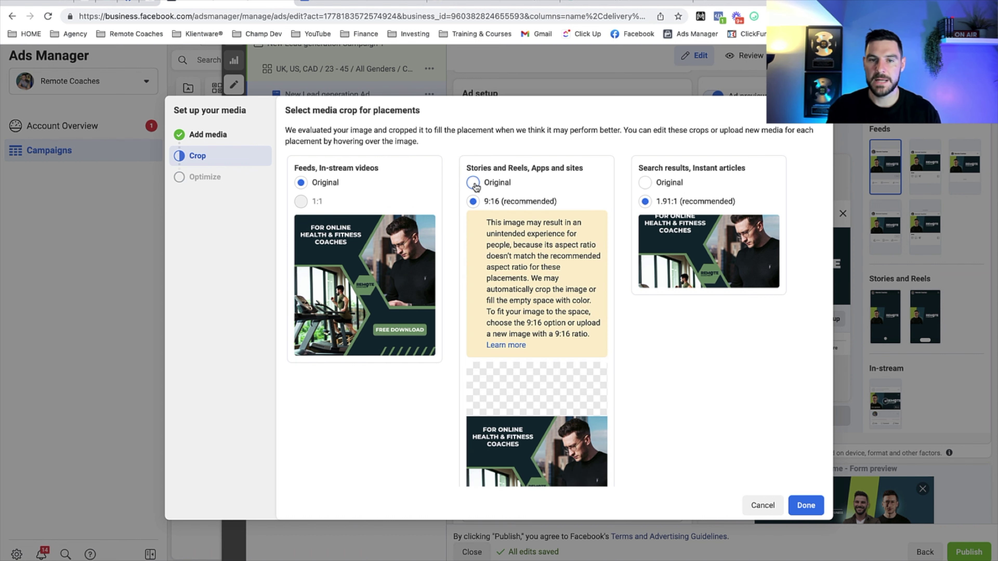
left_click(644, 183)
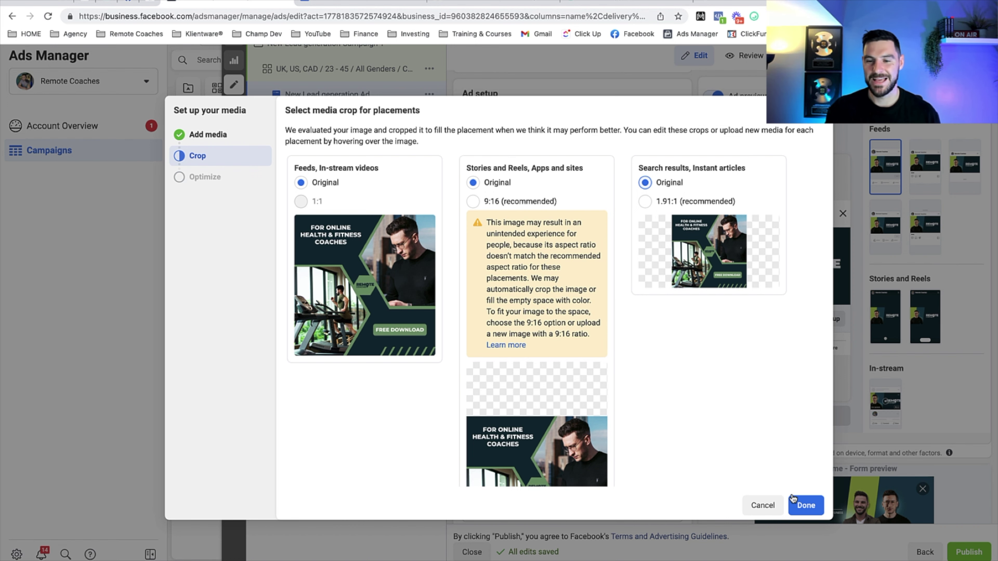
left_click(805, 505)
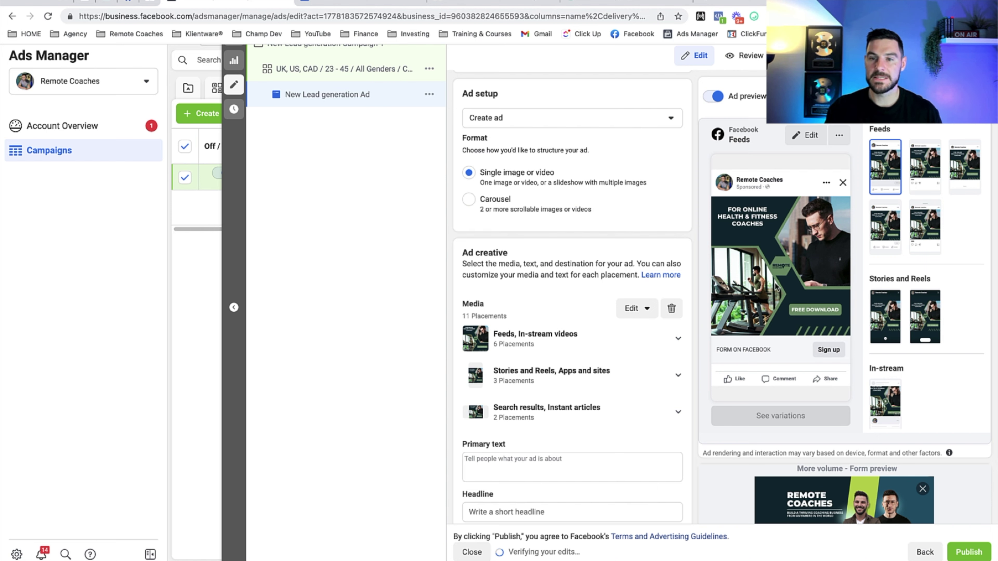
- Switch to the HGG Lead Form Ads Resources document in Google Docs and copy the complete long-form example ad copy
scroll(568, 349, "down", 3)
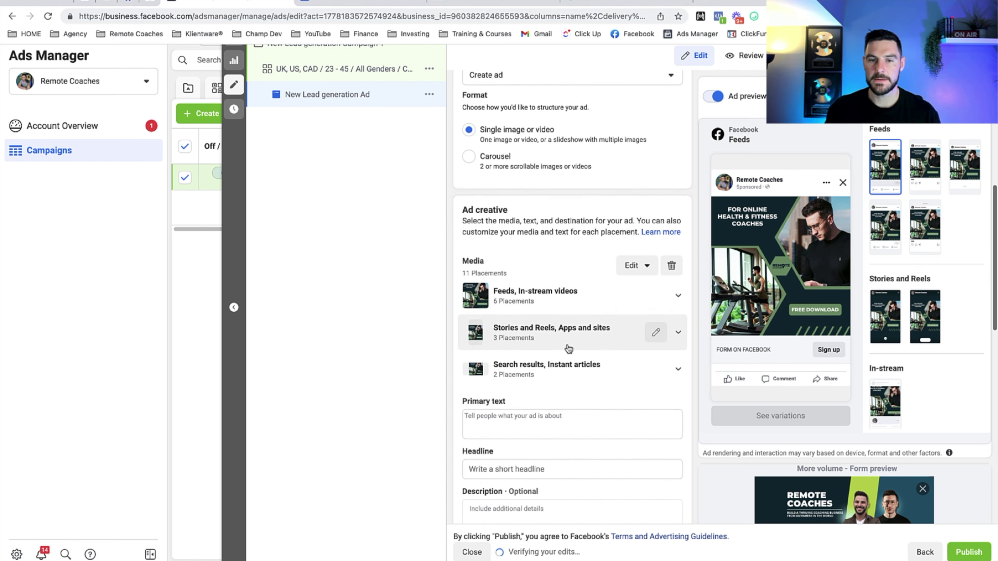
scroll(569, 349, "down", 1)
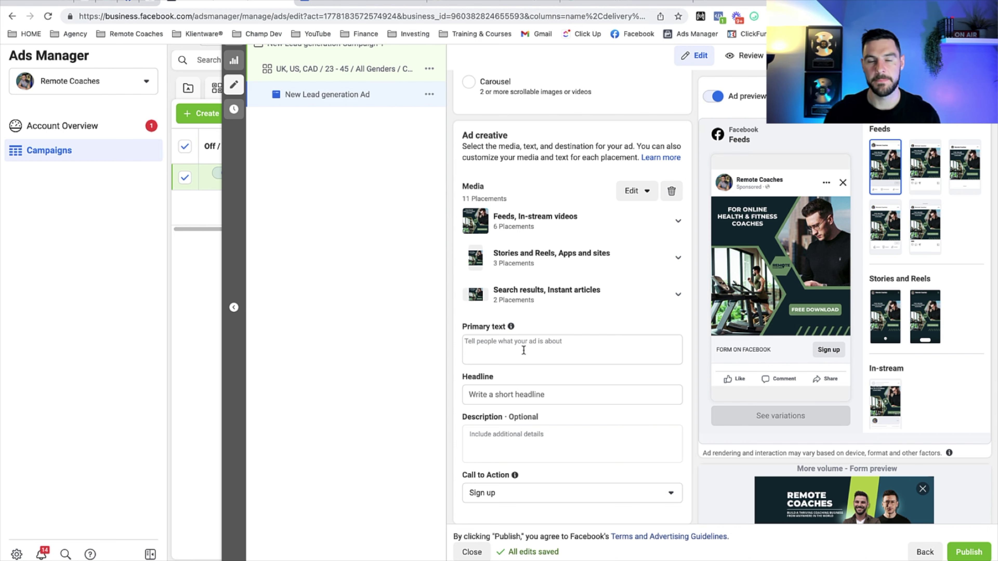
left_click(341, 2)
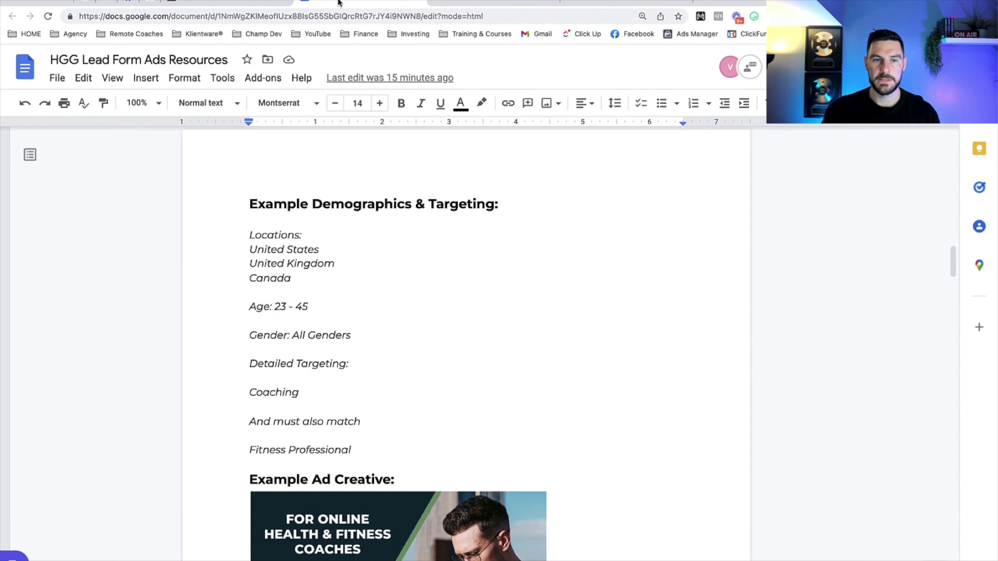
right_click(373, 233)
left_click(498, 187)
scroll(539, 180, "down", 12)
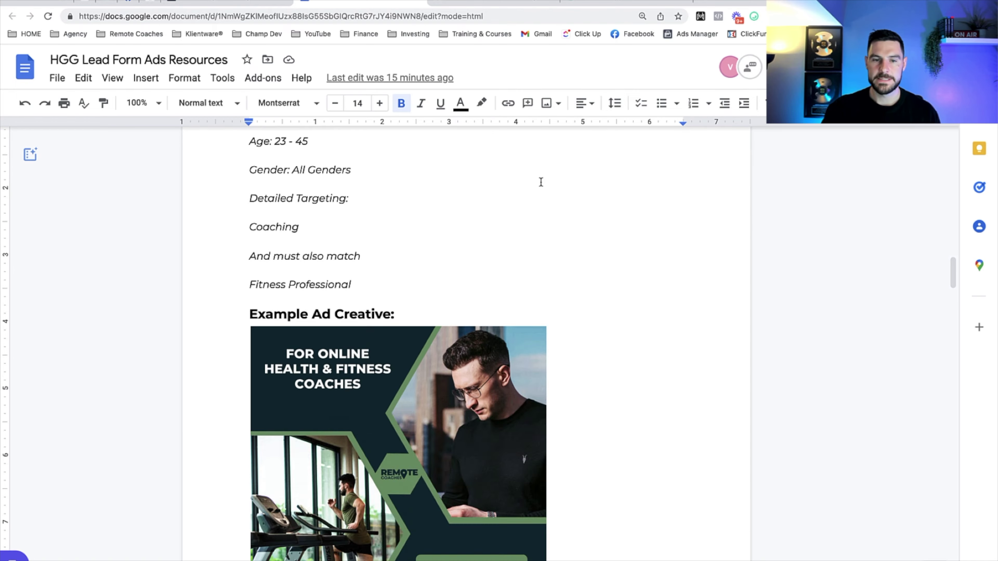
scroll(540, 183, "down", 12)
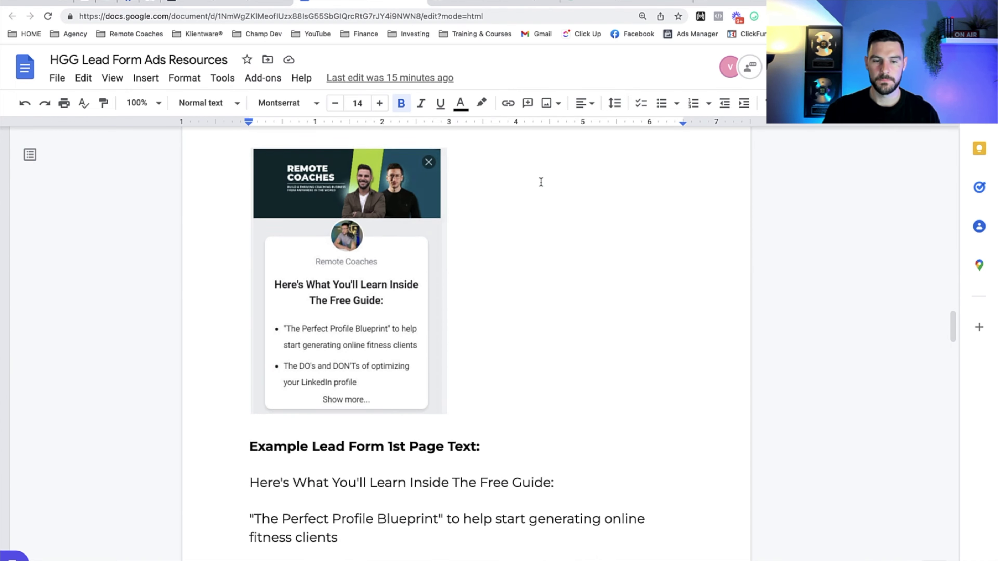
scroll(541, 181, "up", 20)
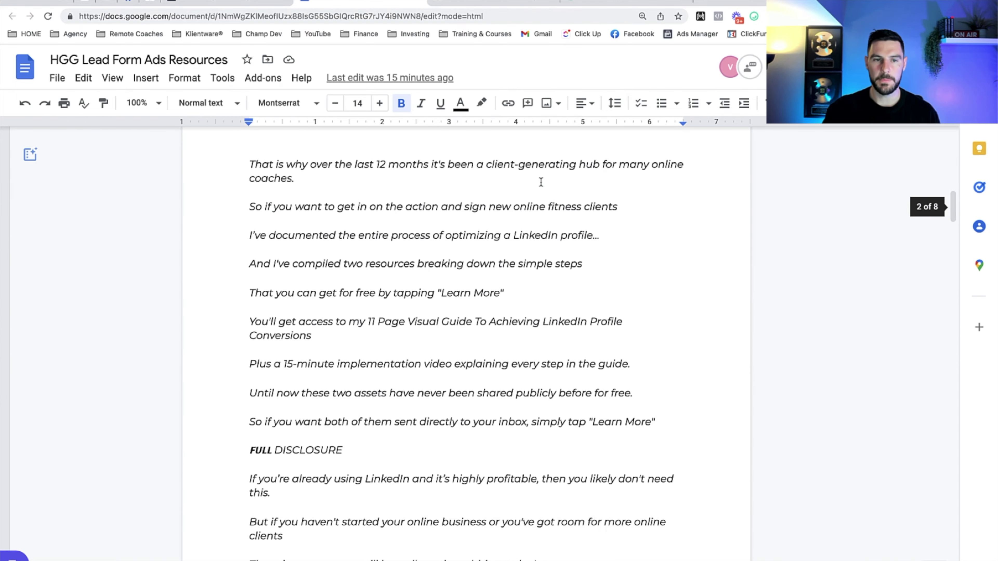
scroll(540, 182, "up", 15)
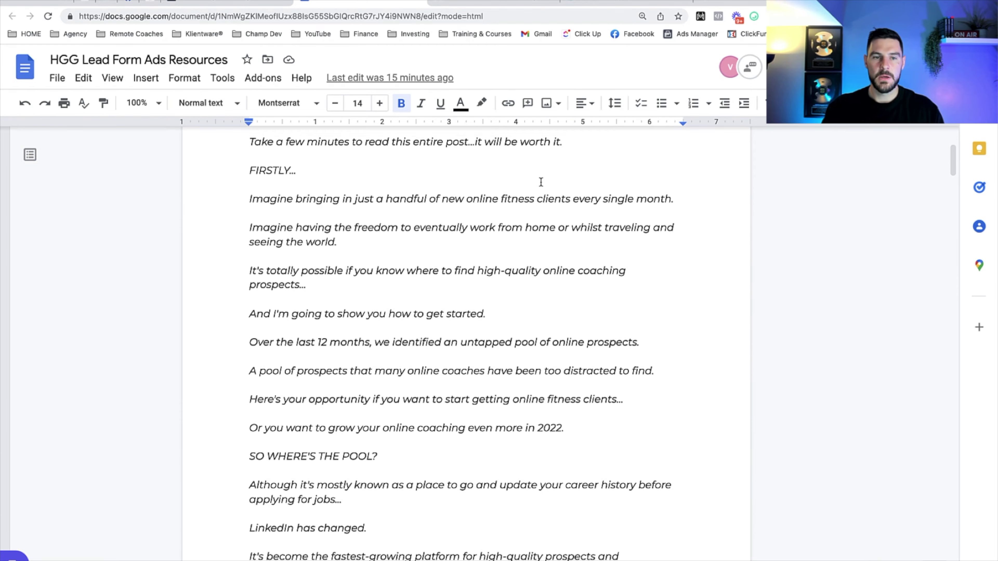
scroll(540, 182, "down", 1)
left_click_drag(229, 234, 565, 455)
scroll(310, 319, "down", 8)
scroll(311, 319, "down", 3)
scroll(416, 332, "down", 6)
scroll(417, 375, "down", 3)
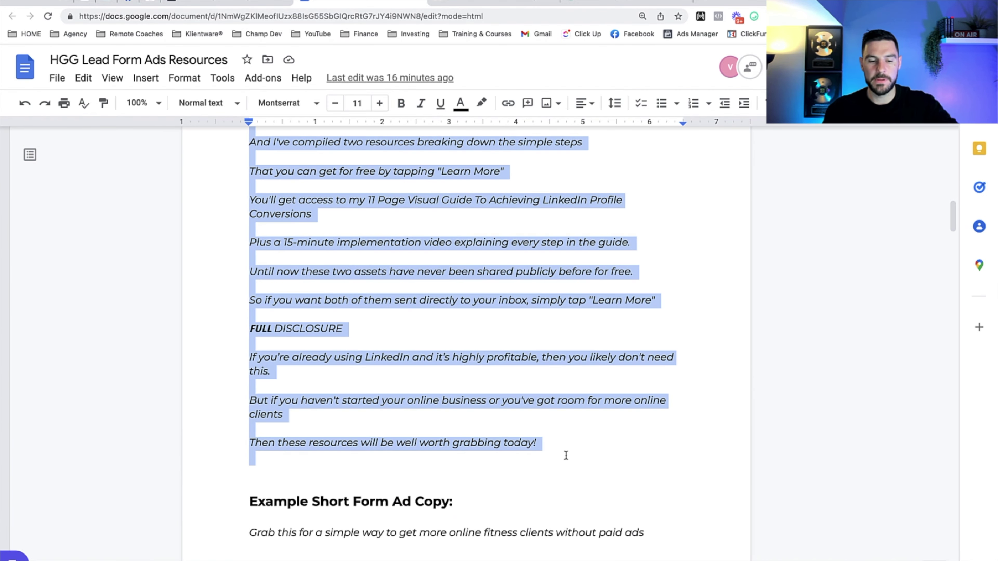
- Return to Ads Manager and paste the copied long-form ad copy as the ad's primary text
left_click(226, 4)
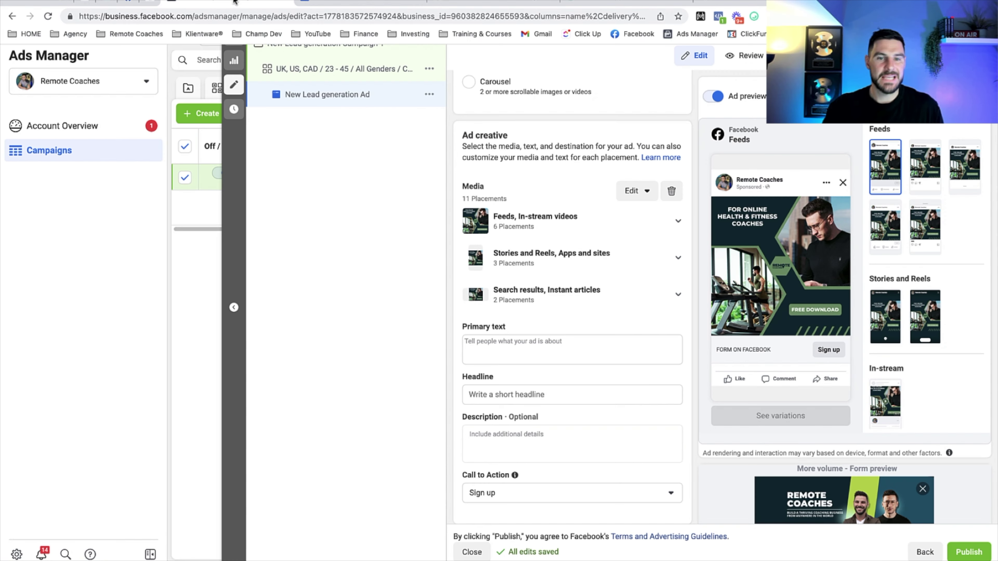
left_click(489, 347)
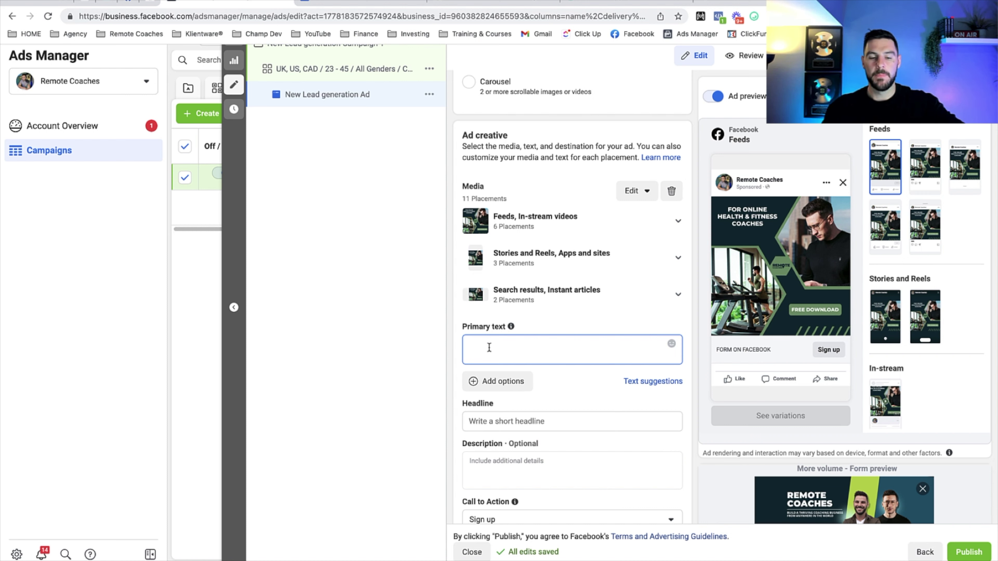
key("super+v")
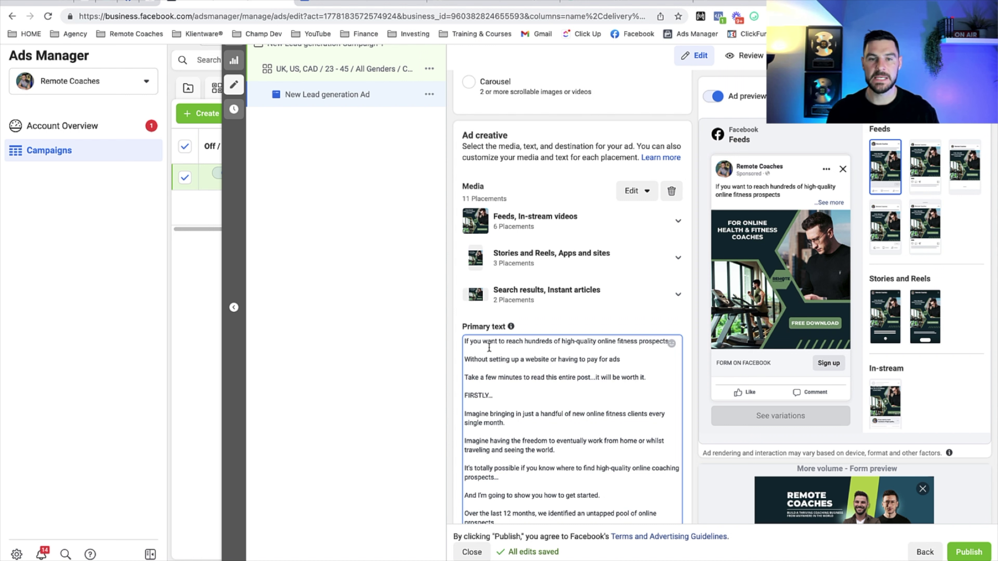
scroll(566, 367, "down", 3)
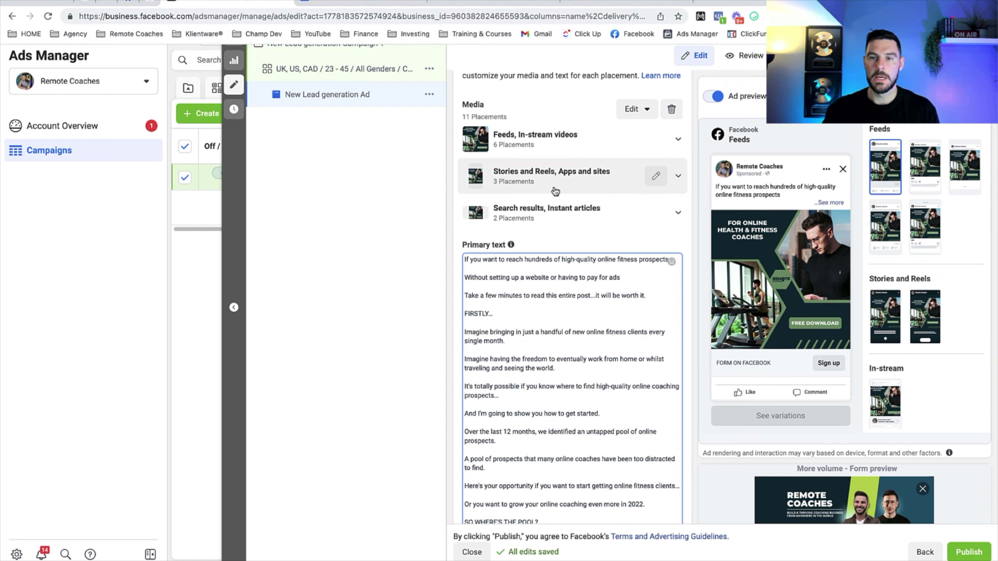
- Copy the example headline "New: Simple Guide To Getting Online Fitness Clients" from the Google Docs resources document
left_click(375, 6)
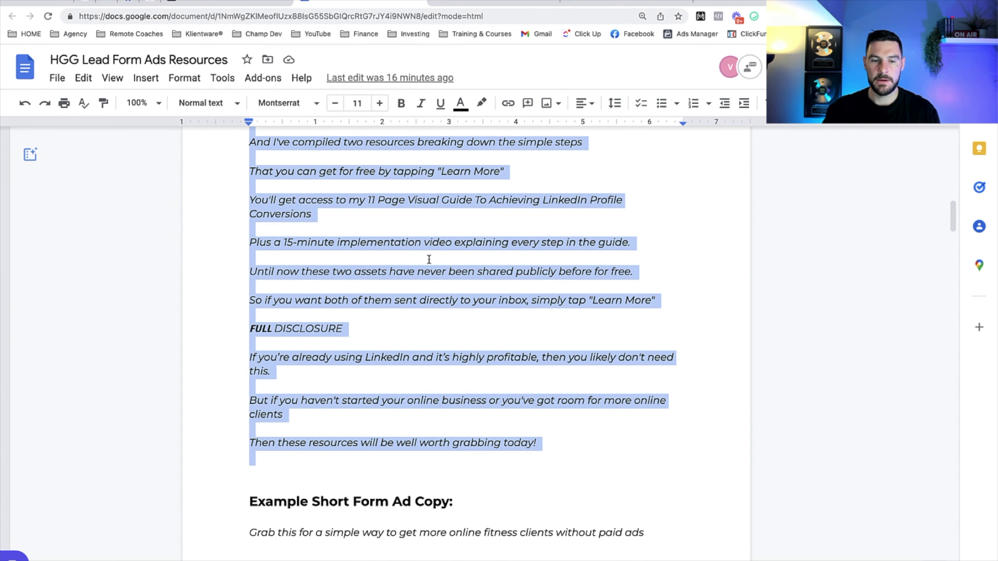
scroll(428, 260, "down", 2)
scroll(334, 445, "down", 1)
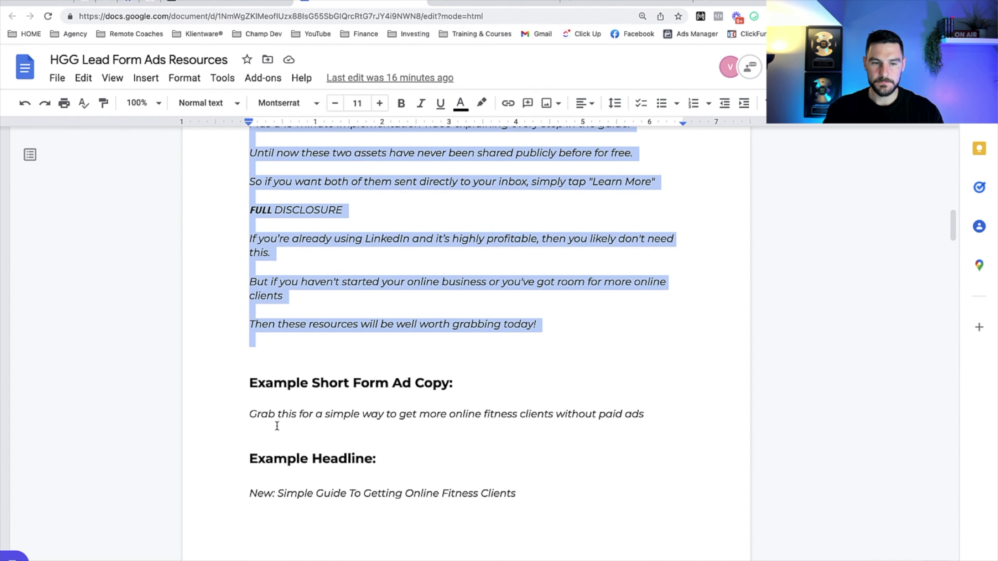
scroll(250, 427, "down", 1)
left_click(243, 449)
left_click_drag(243, 450, 532, 455)
key("super+c")
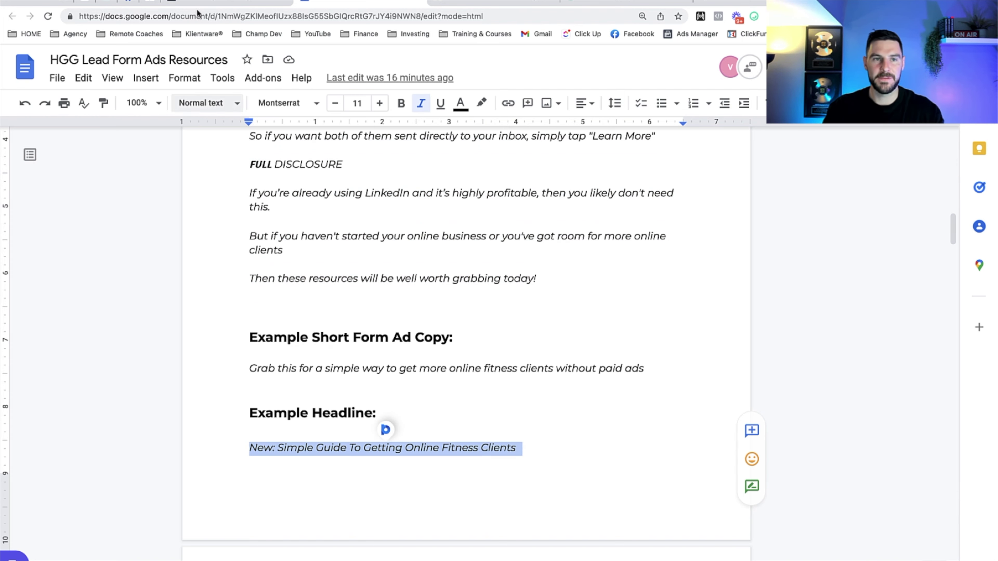
- Back in Ads Manager, set the ad's headline to "New: Simple Guide To Getting Online Fitness Clients"
key("ctrl+shift+Tab")
scroll(526, 266, "down", 3)
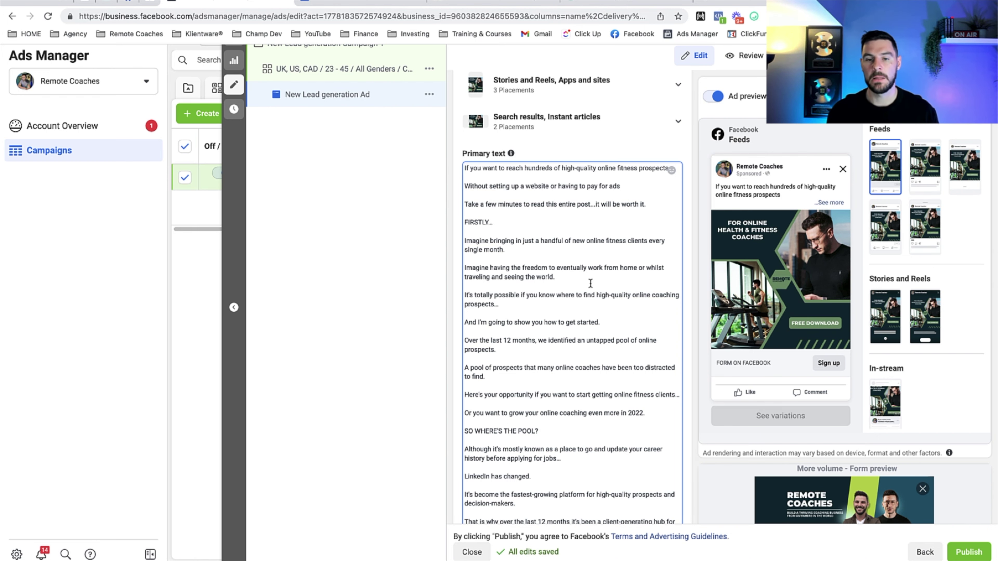
scroll(591, 283, "down", 15)
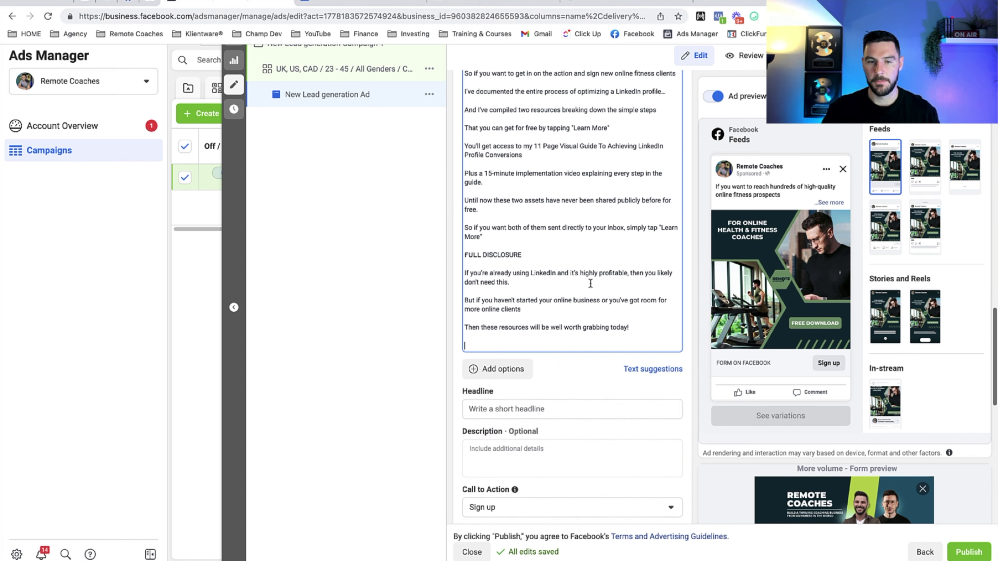
left_click(509, 390)
key("super+v")
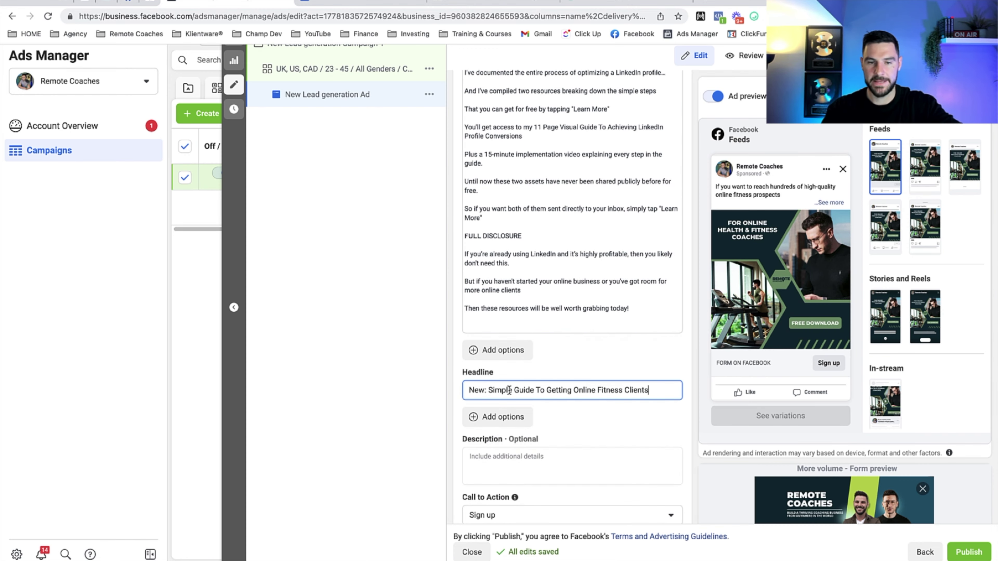
scroll(578, 396, "down", 2)
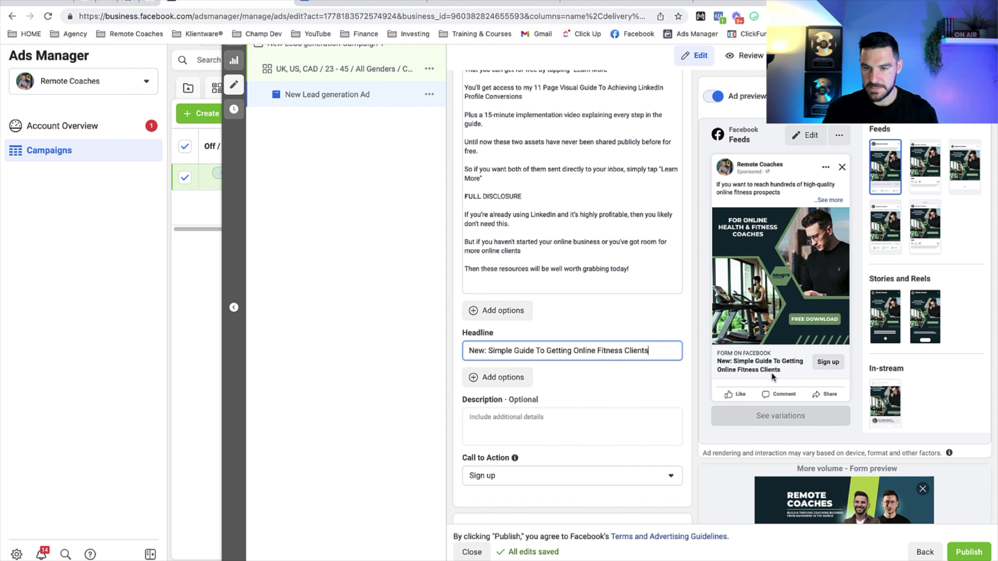
- Change the ad's call to action to Learn more
scroll(587, 384, "down", 3)
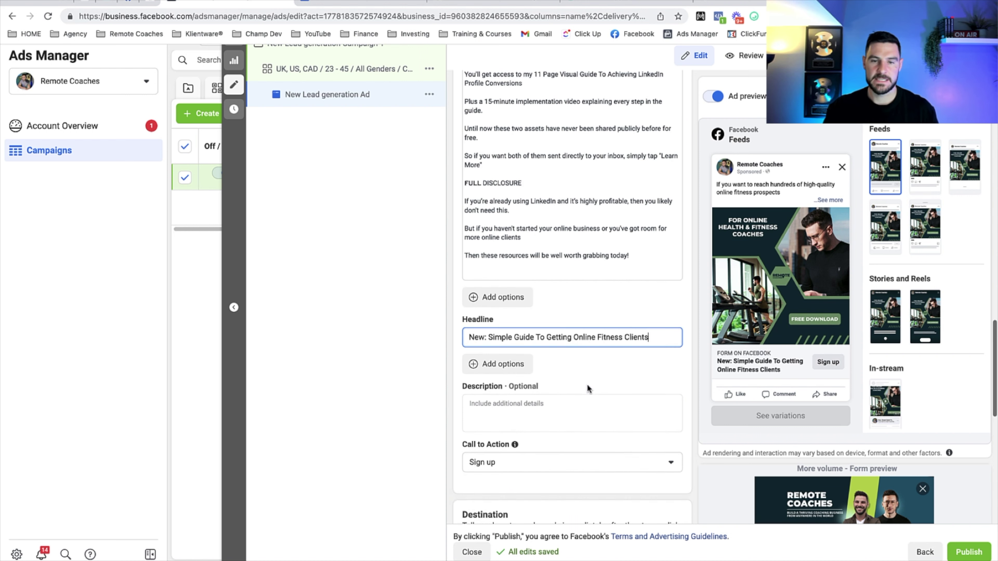
scroll(587, 384, "down", 3)
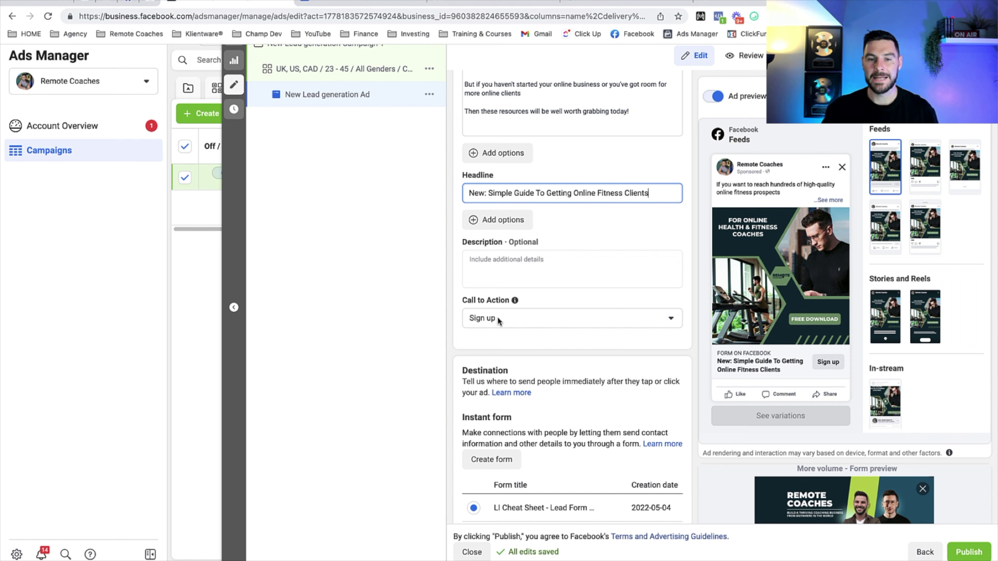
left_click(498, 318)
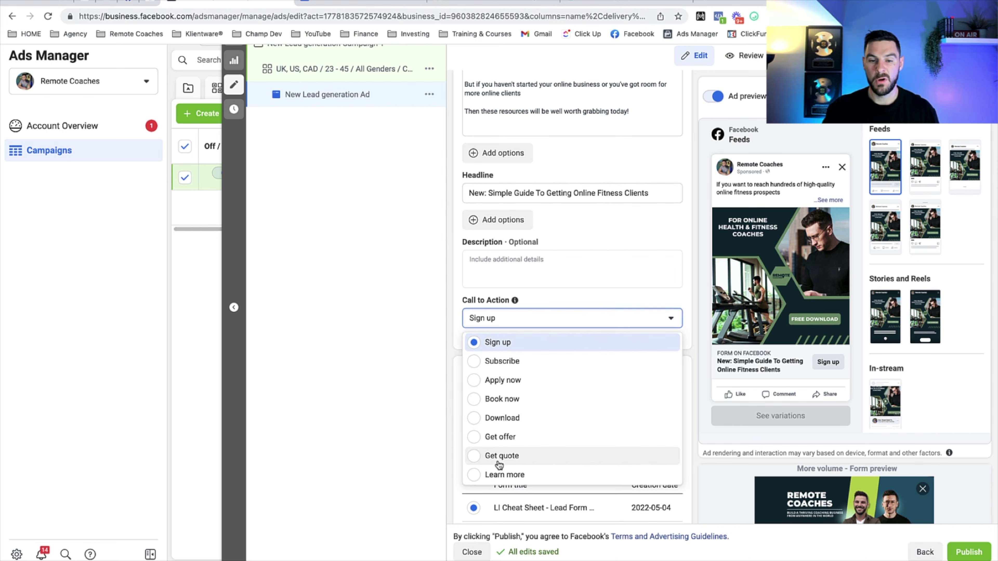
left_click(495, 475)
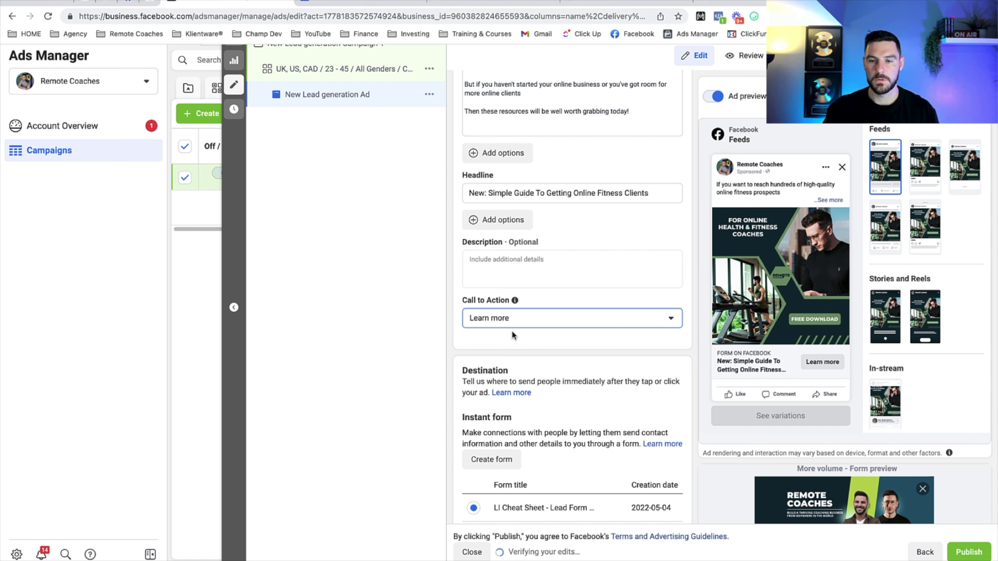
- Create a new instant form for the ad's destination and name it "Group Growth Form"
scroll(511, 330, "down", 1)
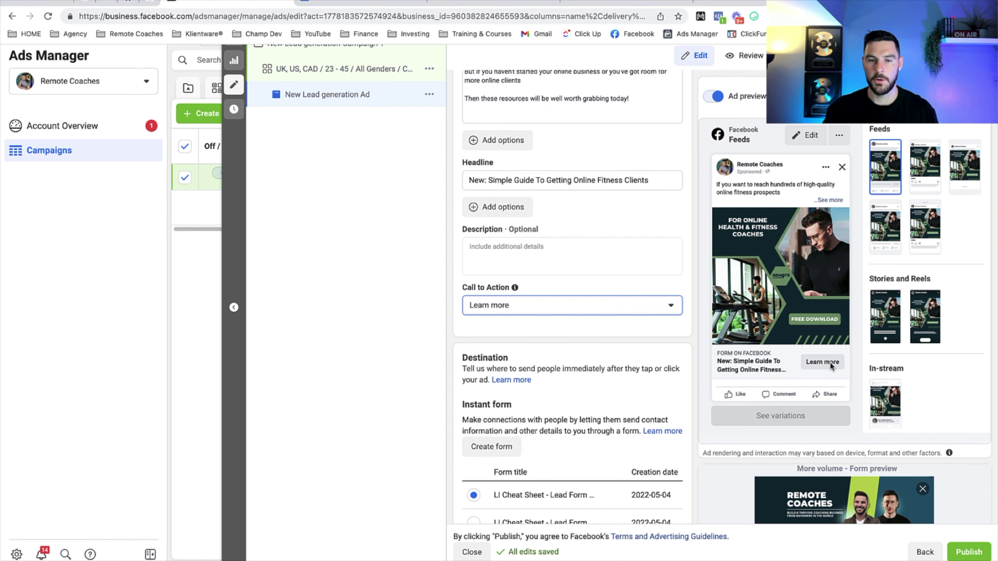
scroll(653, 333, "down", 3)
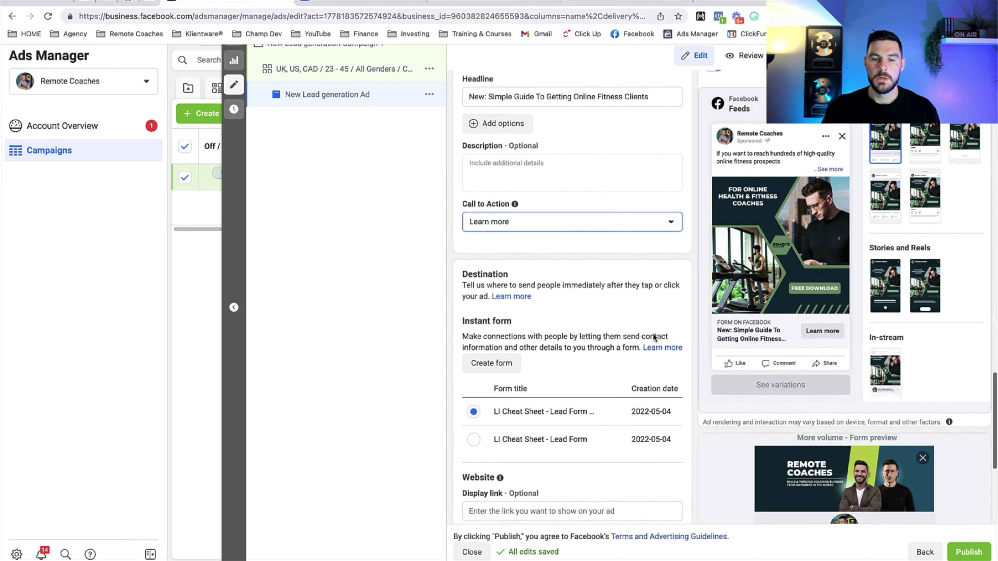
scroll(652, 333, "down", 2)
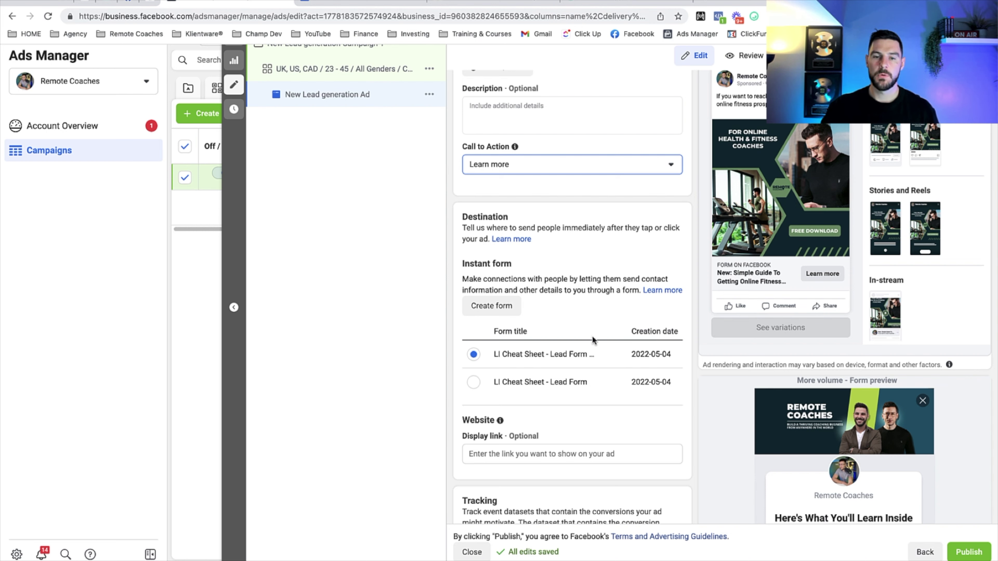
left_click(500, 310)
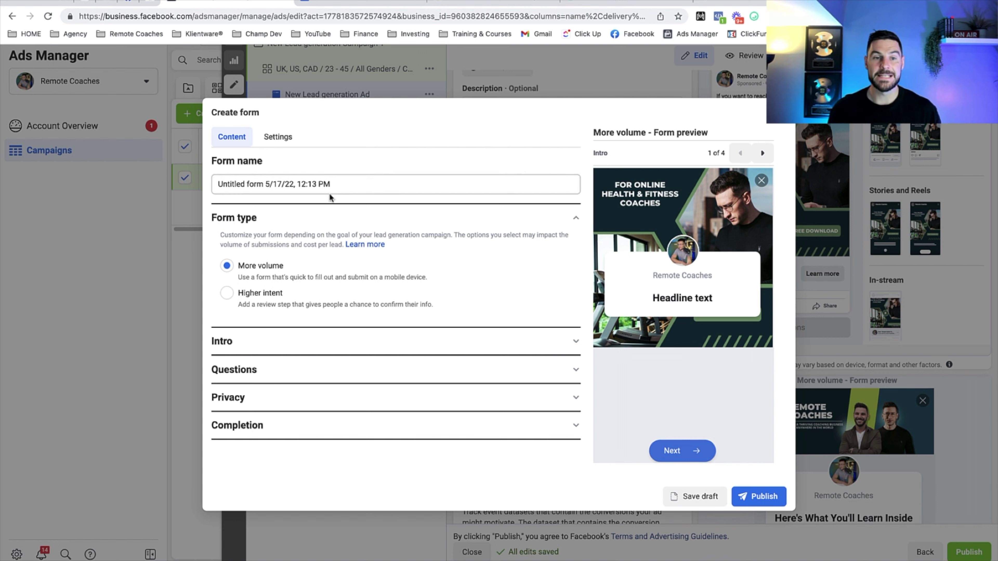
left_click_drag(357, 185, 215, 186)
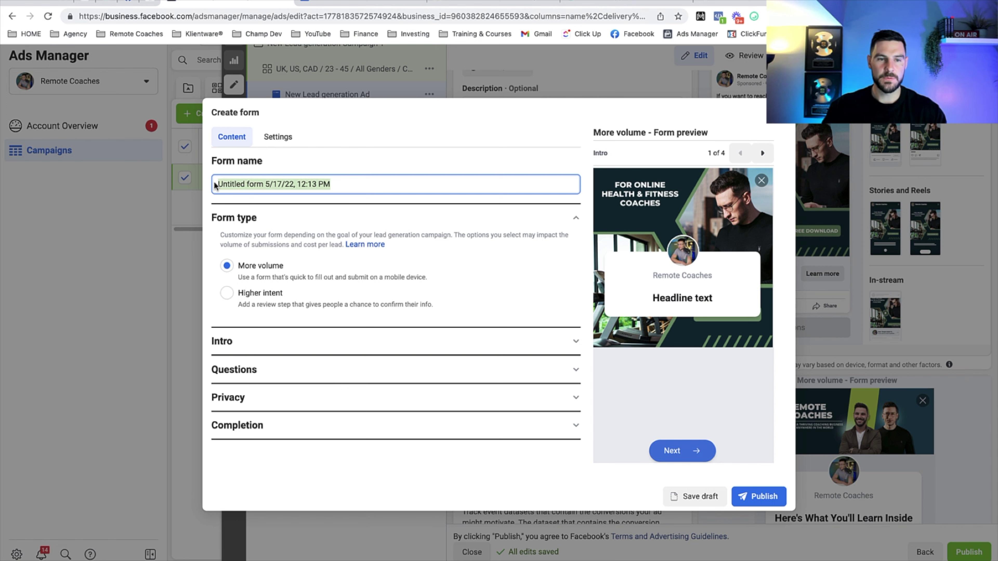
key("BackSpace")
type("Group Growth Form")
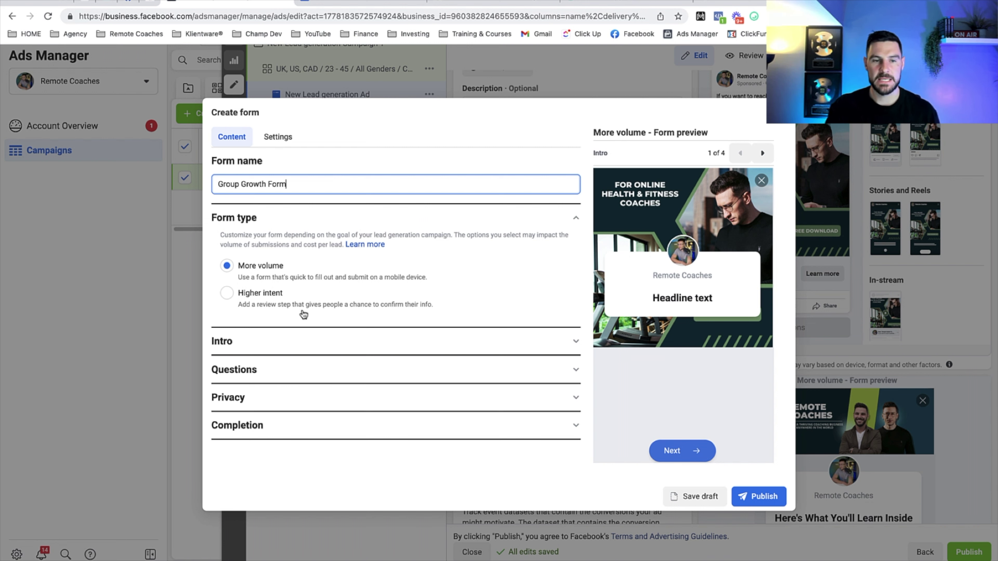
- Set the form intro's background to an uploaded image, using FB Banners - Page, Group, Profile.png from the Downloads folder
left_click(310, 344)
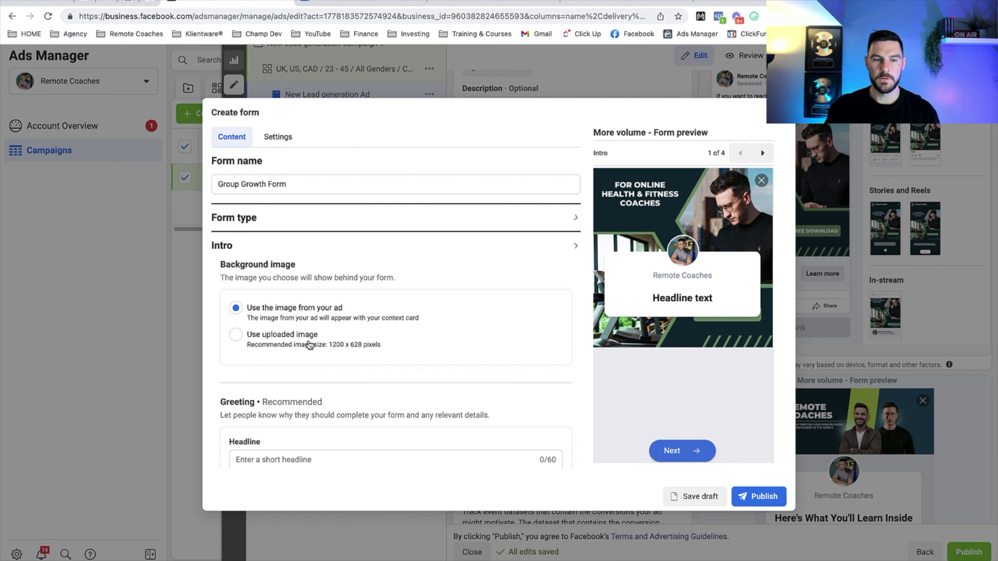
scroll(345, 330, "down", 1)
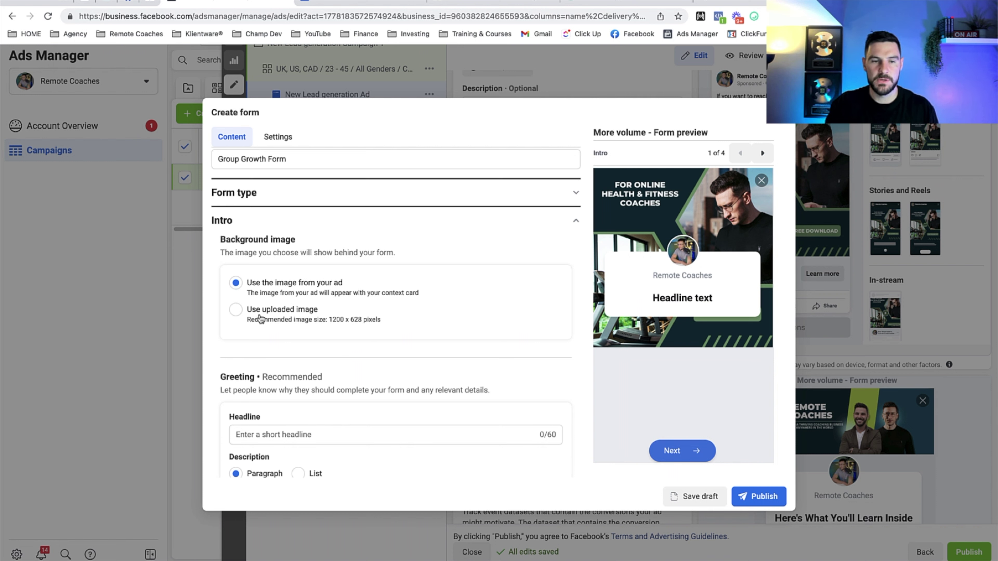
left_click(237, 312)
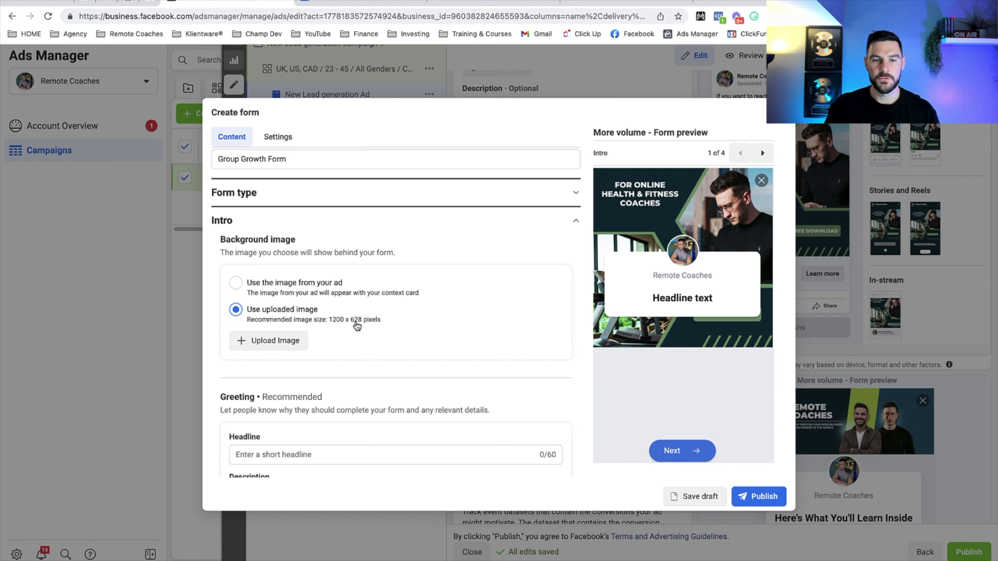
left_click(267, 341)
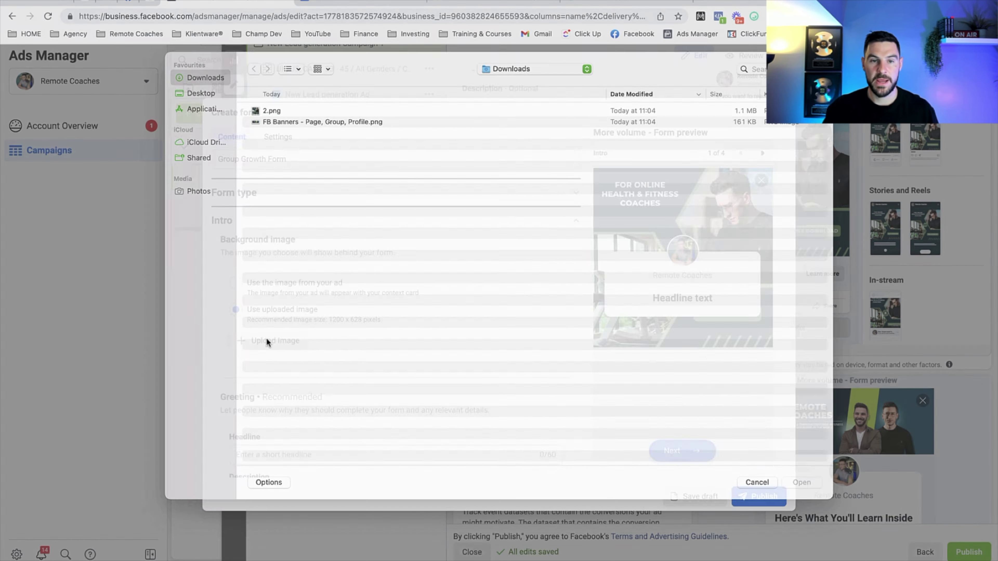
double_click(302, 135)
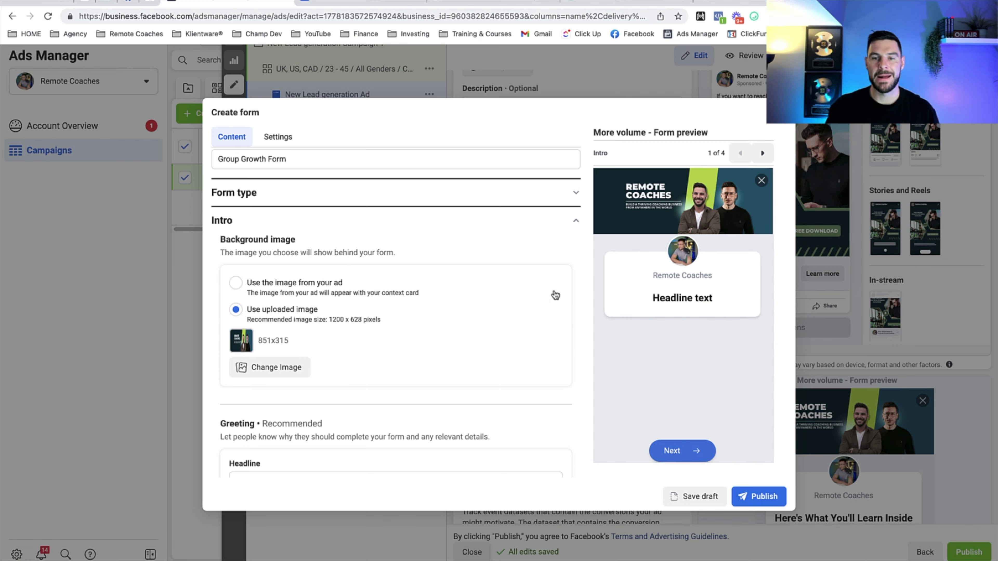
scroll(450, 302, "down", 2)
scroll(450, 302, "down", 5)
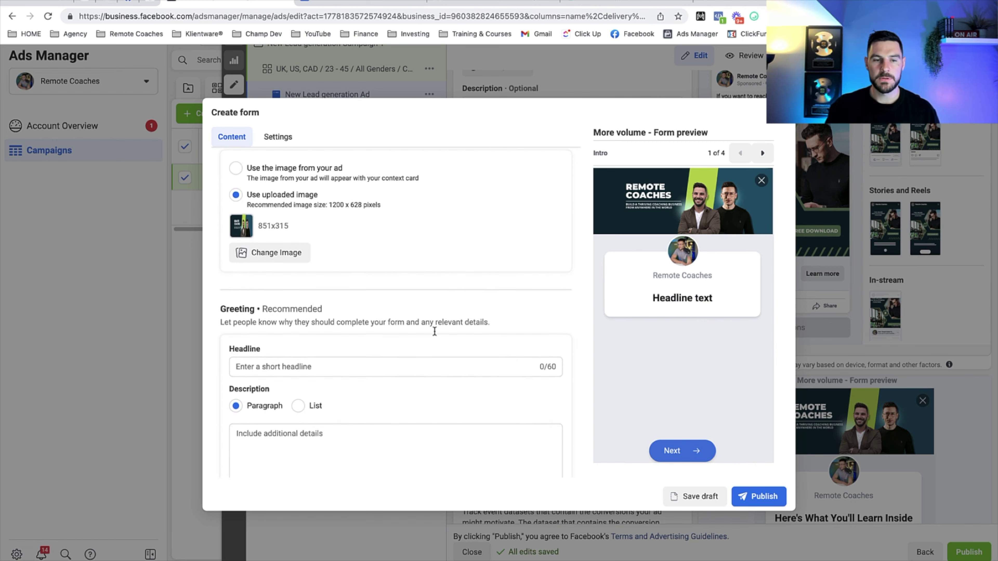
- In the Google Docs resources document, copy the lead form first-page headline "Here's What You'll Learn Inside The Free Guide:"
left_click(360, 5)
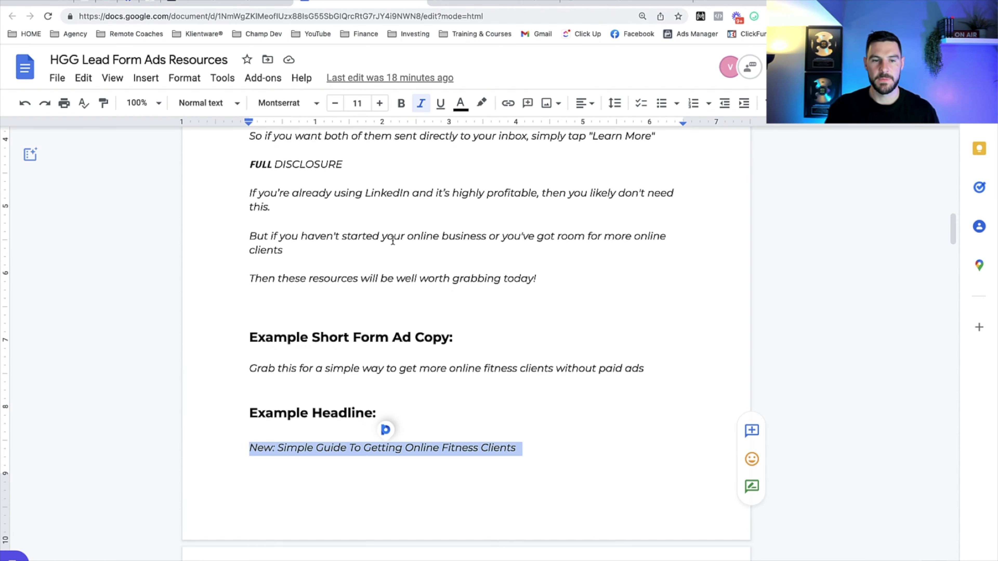
scroll(393, 241, "down", 8)
scroll(393, 241, "down", 15)
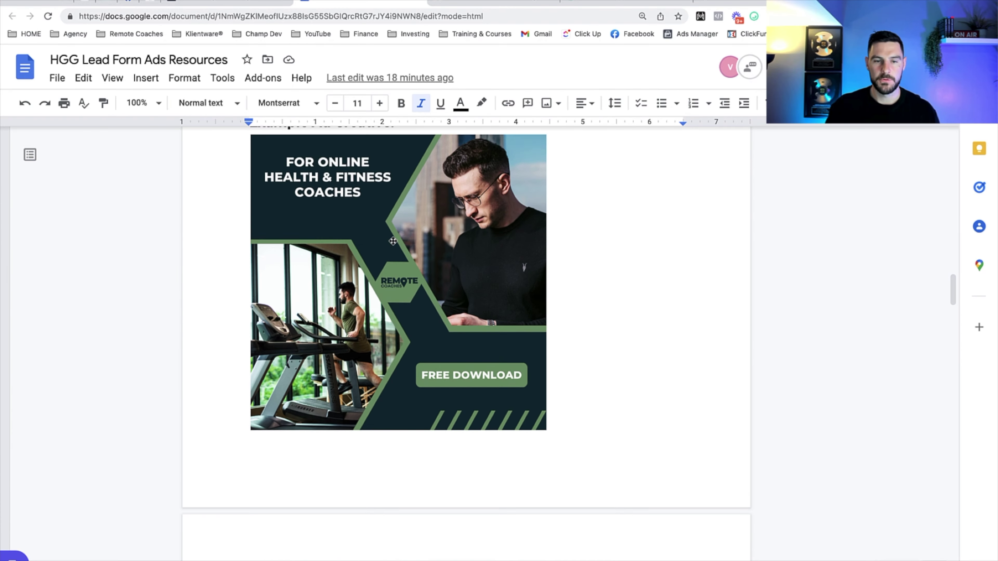
scroll(416, 290, "down", 10)
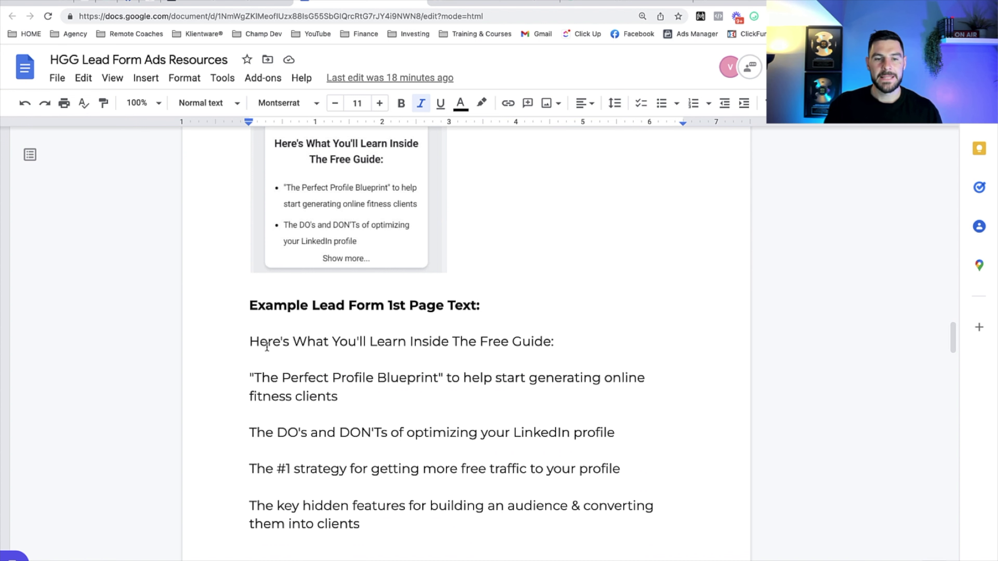
left_click_drag(246, 341, 559, 343)
key("super+c")
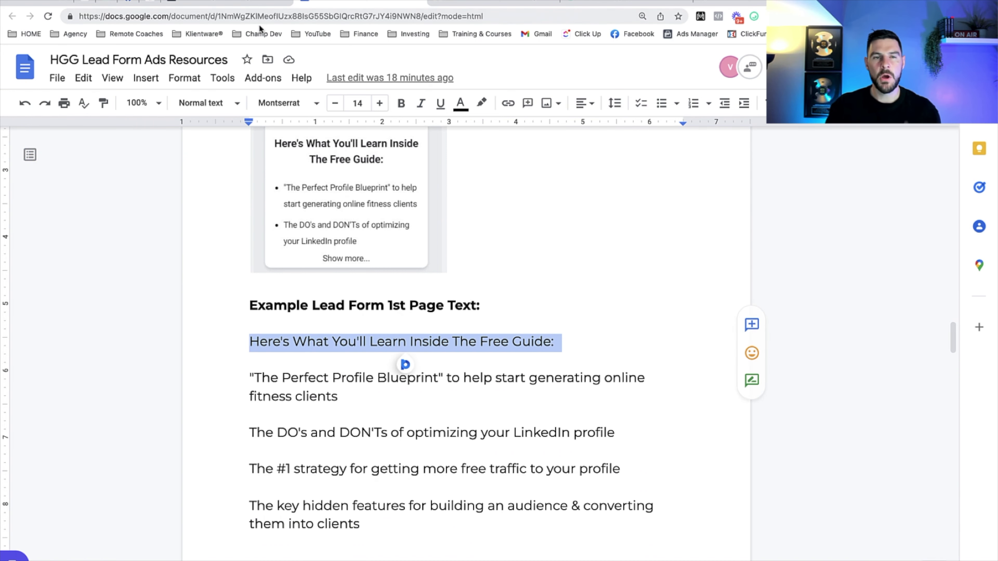
- Back in Ads Manager, set the form greeting's headline to "Here's What You'll Learn Inside The Free Guide:"
left_click(236, 6)
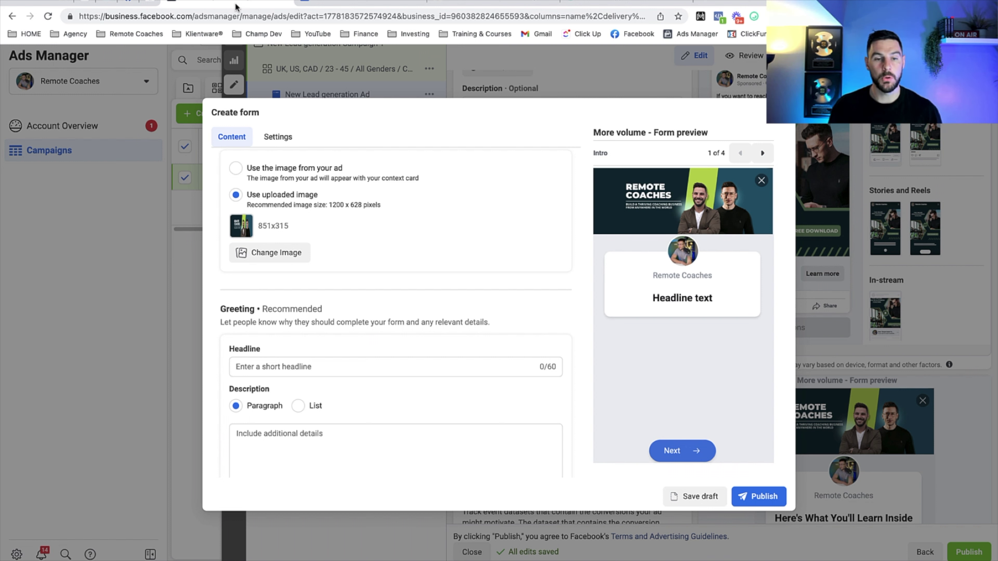
left_click(261, 367)
key("super+v")
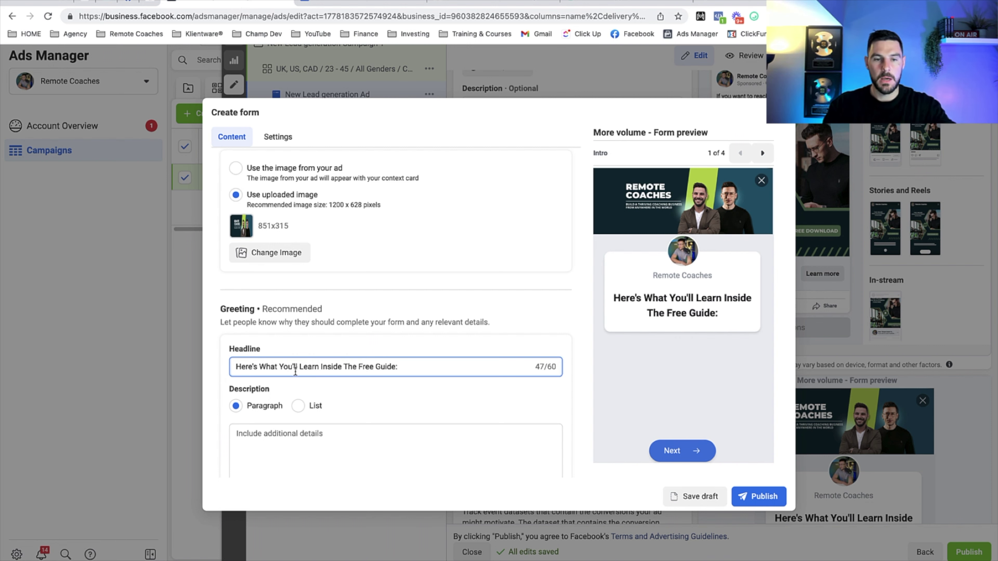
- In Google Docs, copy the first-page text from "The Perfect Profile Blueprint" through the line about key hidden features
scroll(294, 387, "down", 2)
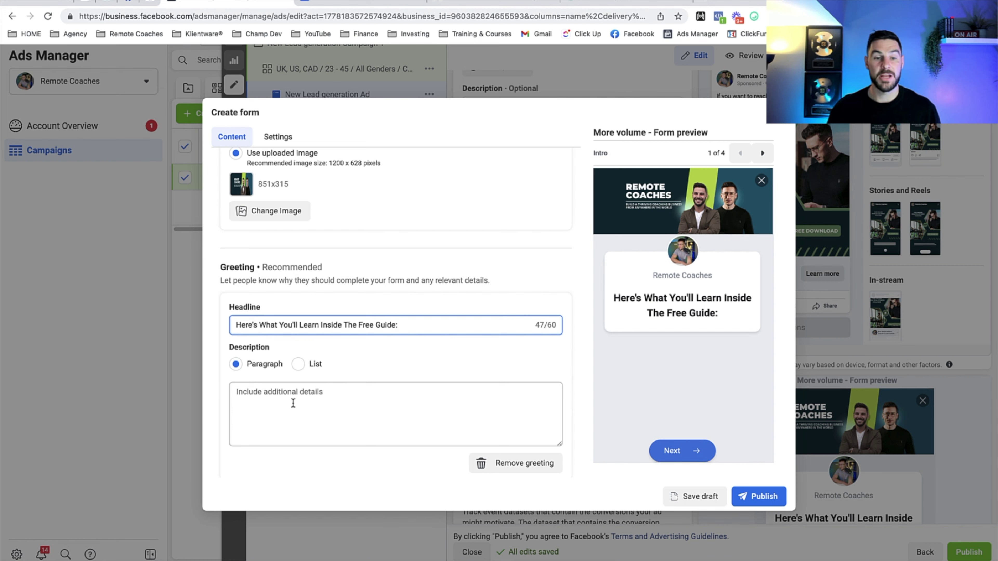
left_click(351, 3)
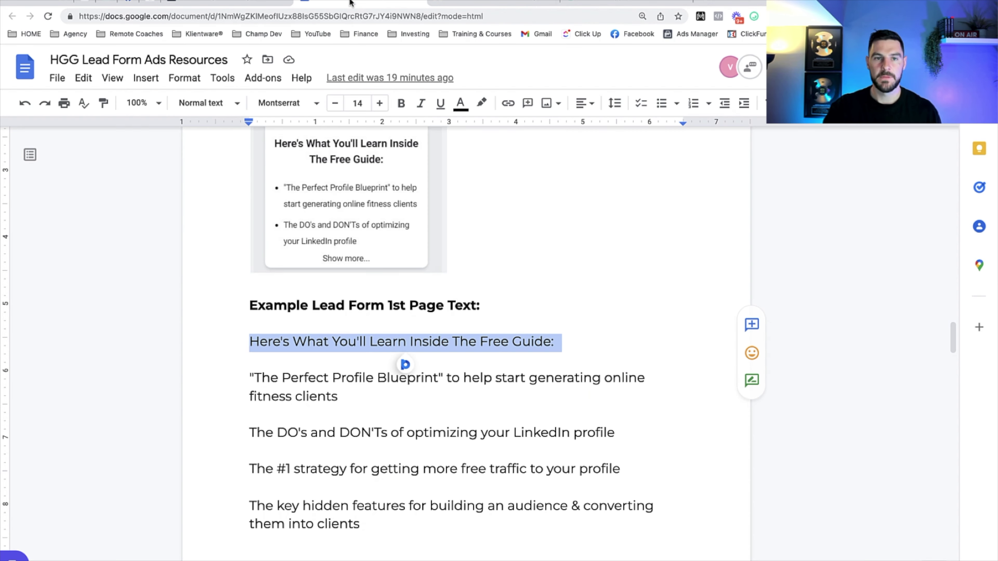
scroll(352, 238, "down", 3)
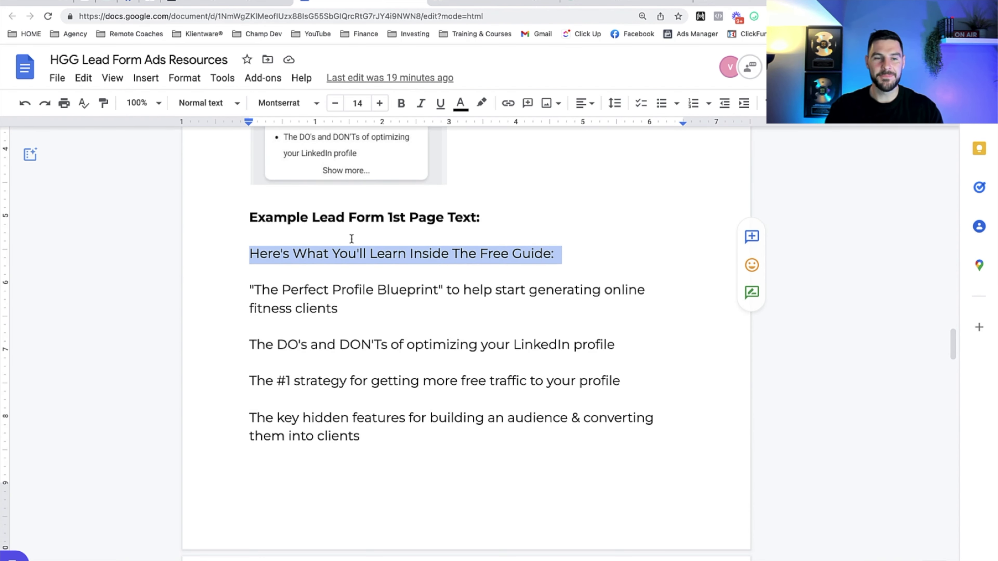
left_click_drag(249, 286, 448, 305)
key("super+c")
scroll(383, 388, "down", 4)
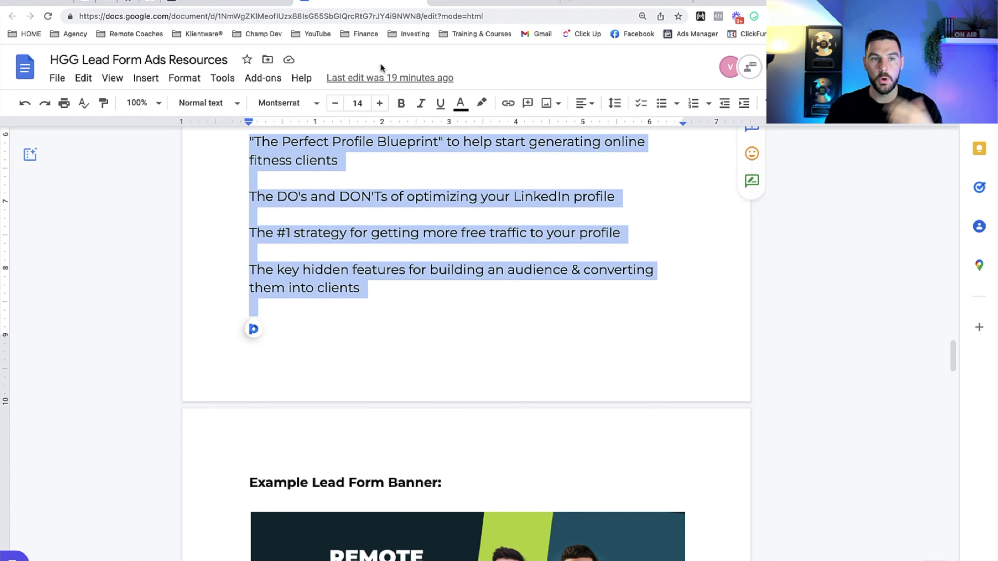
- Back in Ads Manager, fill the greeting's paragraph description with the copied text and check the pasted lines
left_click(243, 2)
left_click(311, 408)
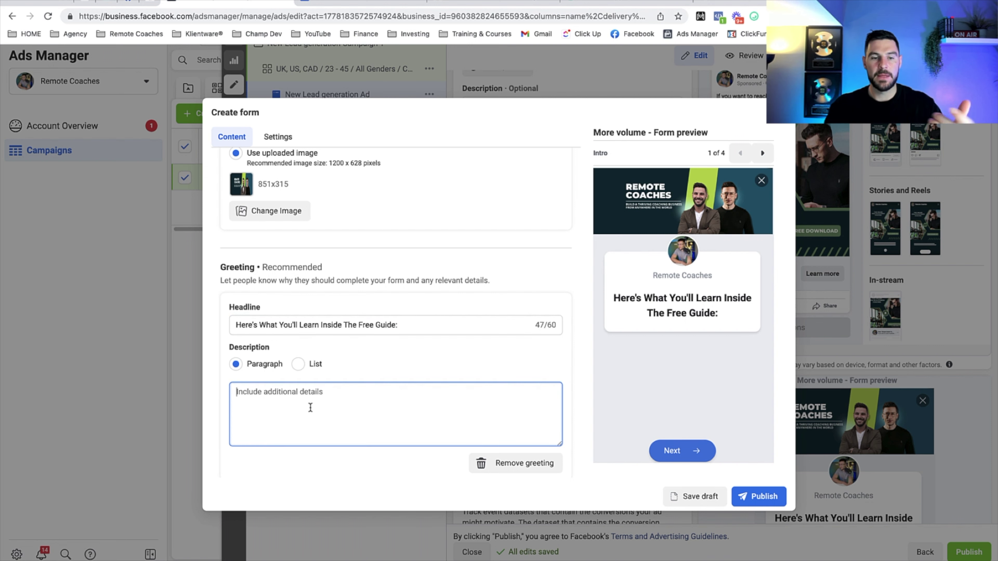
key("super+v")
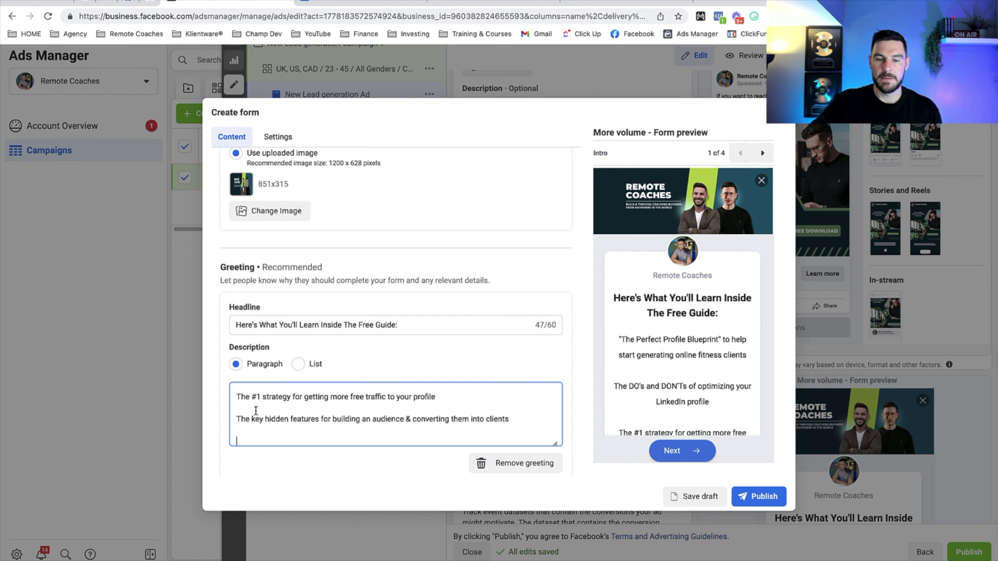
scroll(256, 411, "up", 1)
scroll(396, 414, "up", 1)
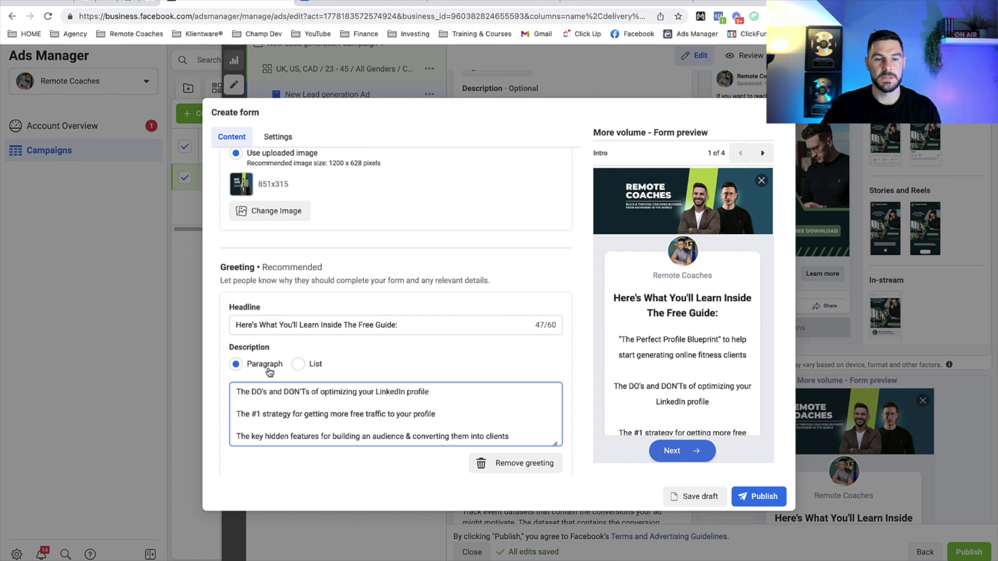
- Open the form's questions section and move Full name above Email in the prefill questions
scroll(393, 377, "down", 4)
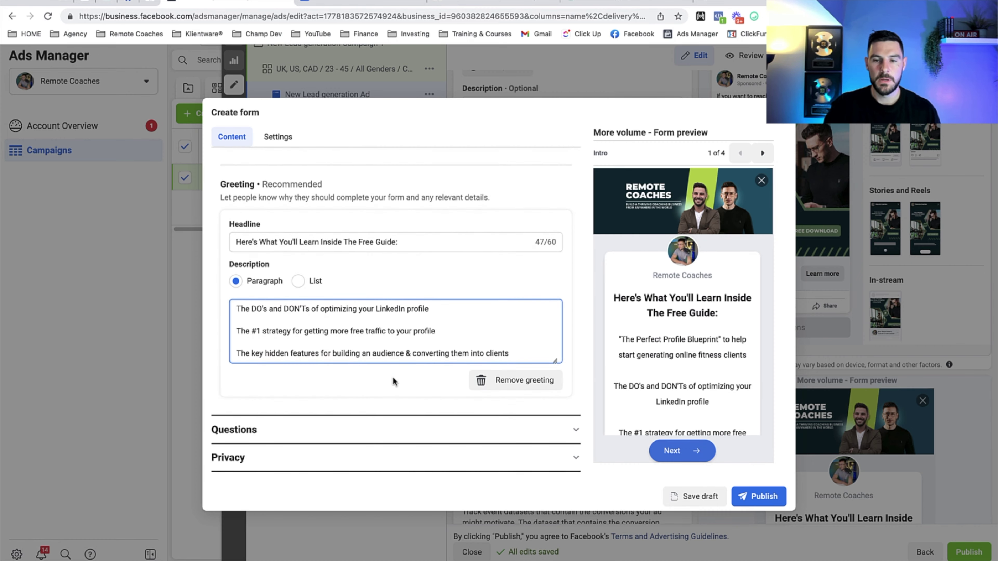
scroll(415, 395, "down", 1)
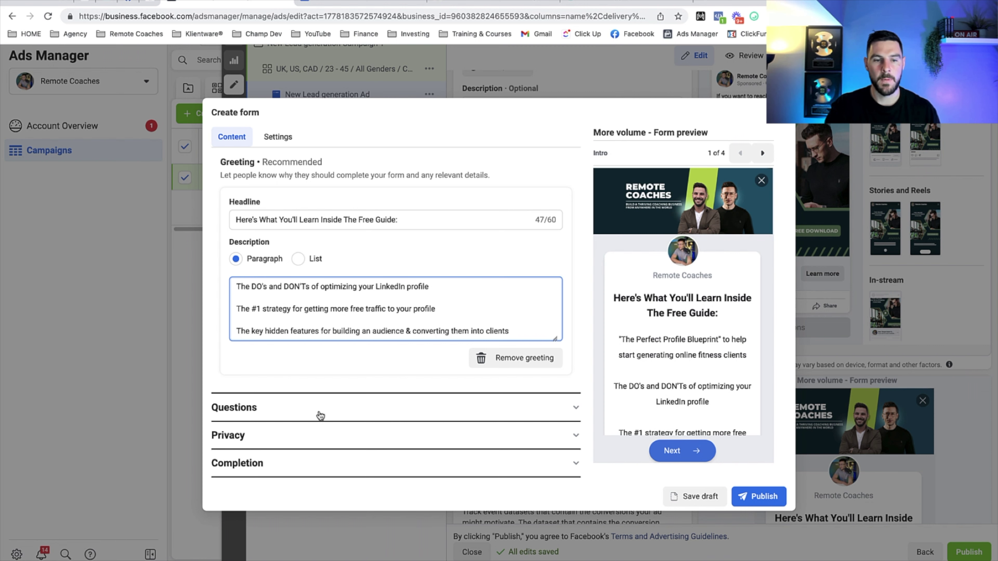
left_click(252, 413)
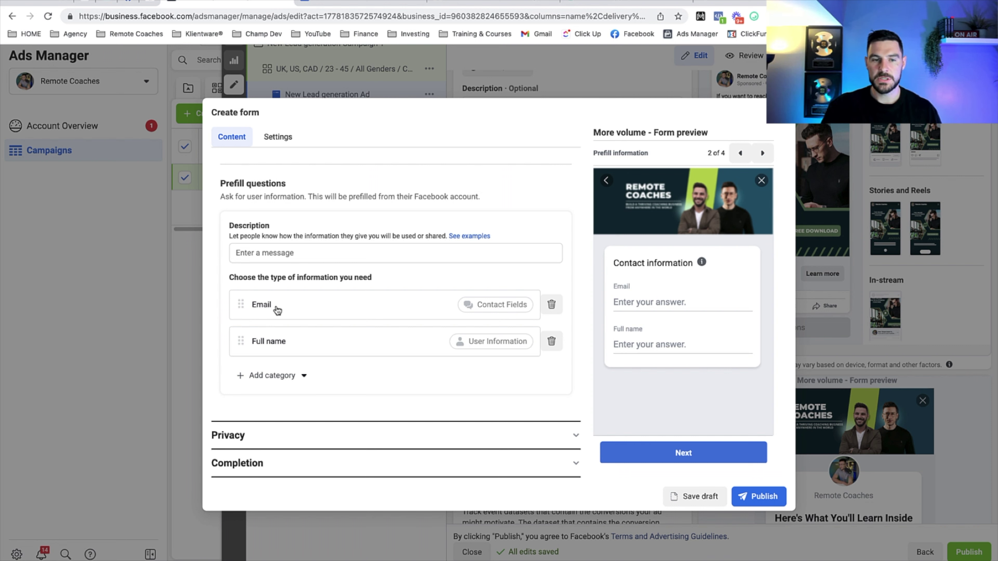
left_click_drag(240, 341, 244, 300)
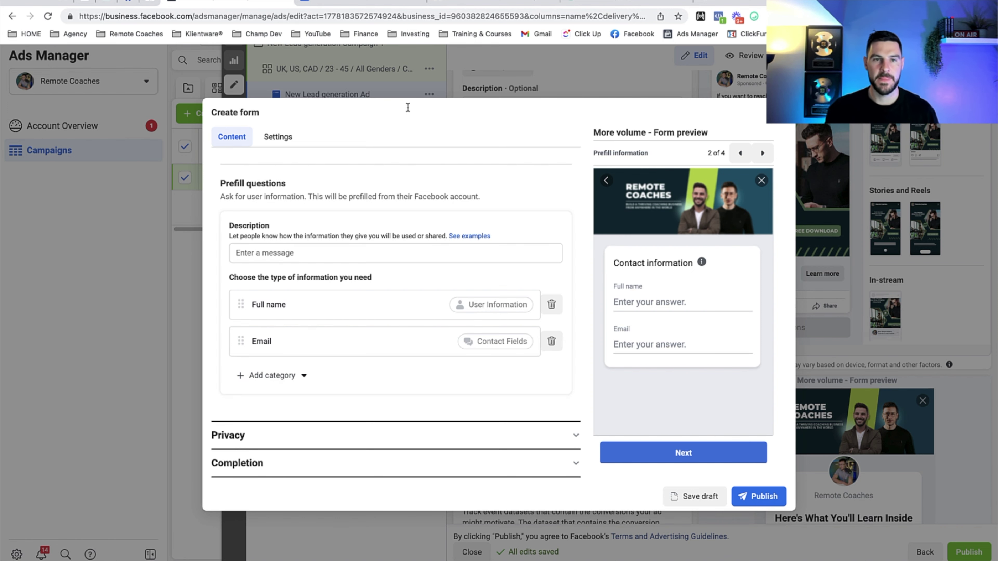
- After checking the 2nd page example in Google Docs, set the prefill questions' description to "Please add your details below to get access to the full guide:"
left_click(362, 3)
scroll(403, 266, "down", 1)
scroll(403, 266, "up", 10)
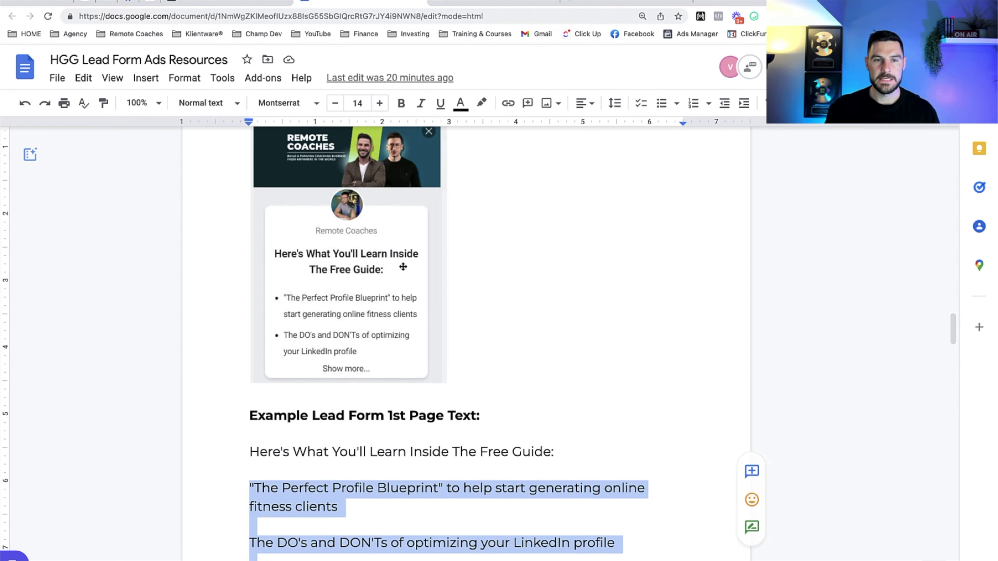
scroll(403, 266, "down", 15)
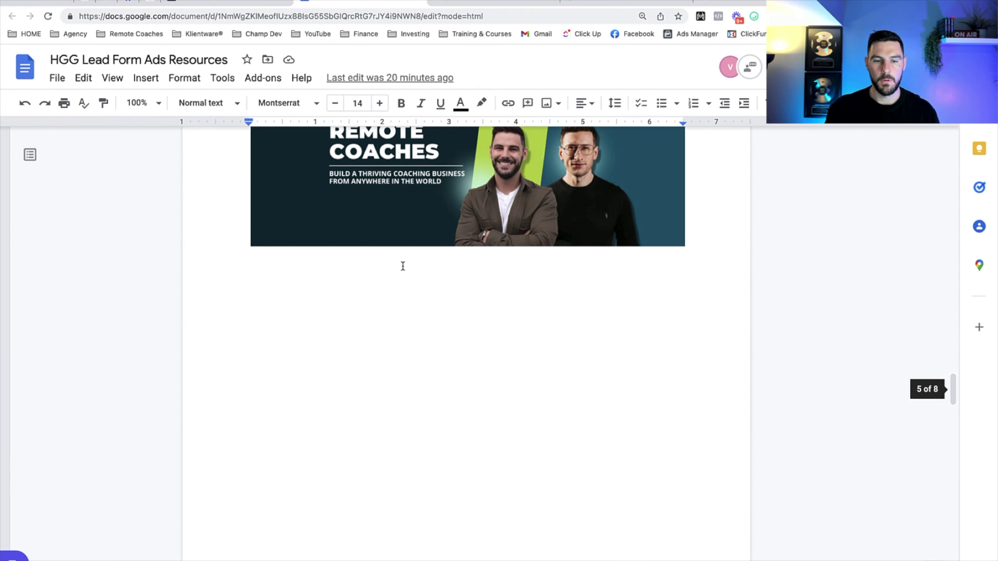
scroll(403, 266, "down", 4)
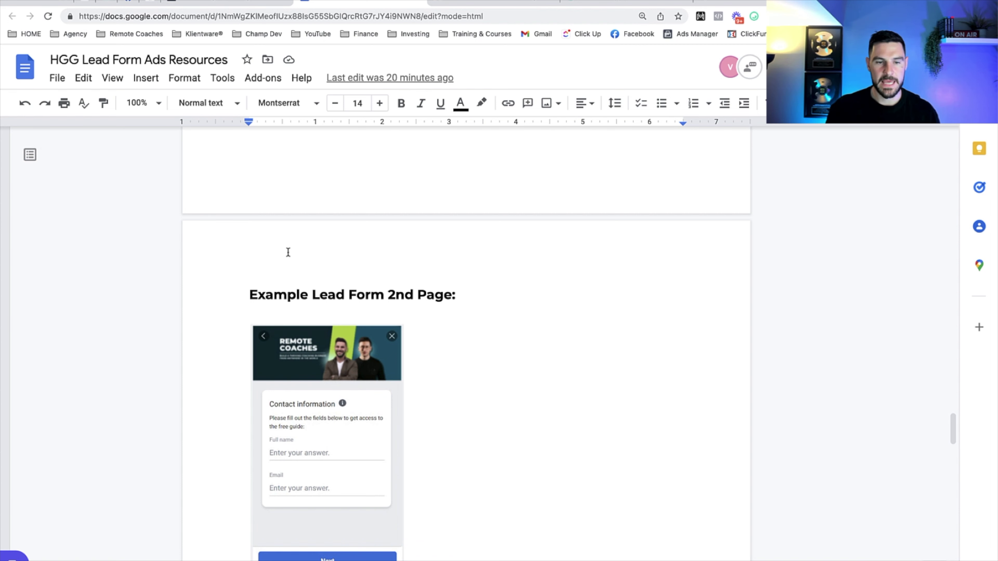
left_click(261, 5)
left_click(297, 253)
type("Please ")
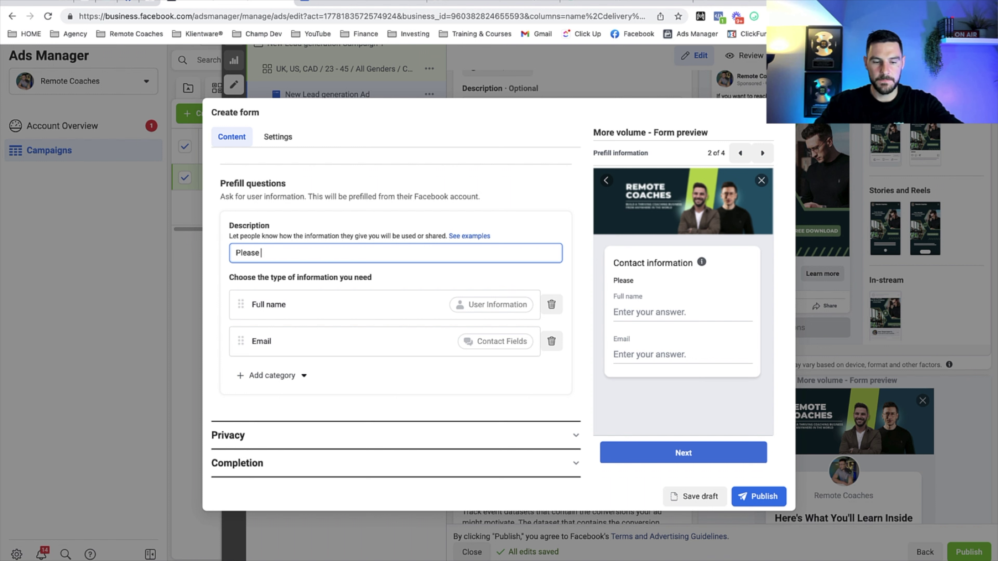
type("add your de")
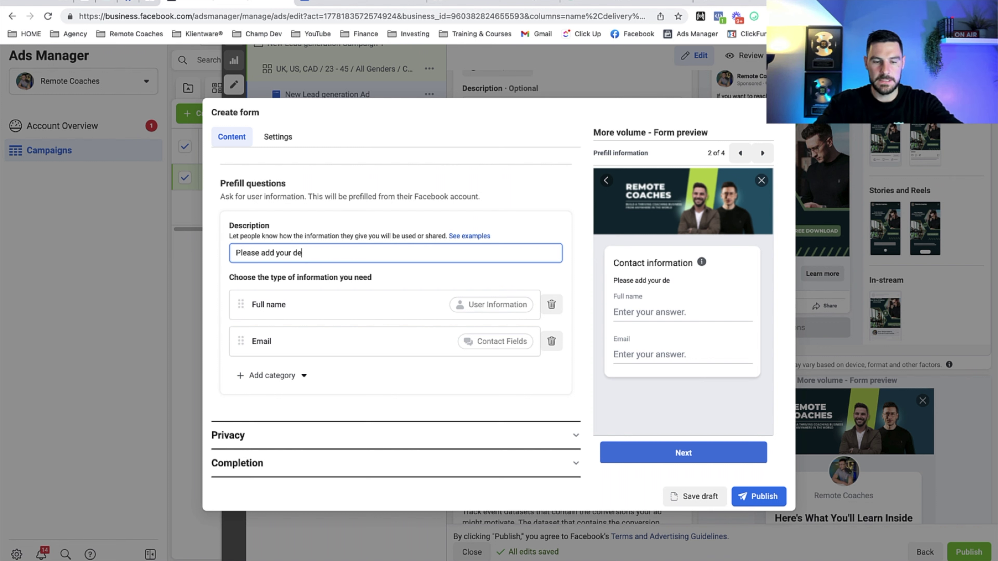
type("tails below")
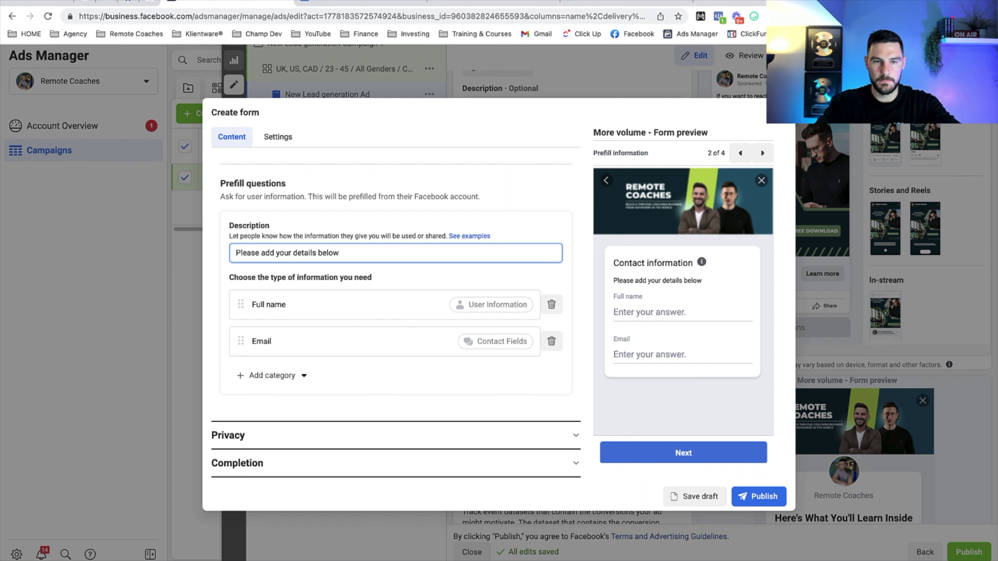
type(" to get access ")
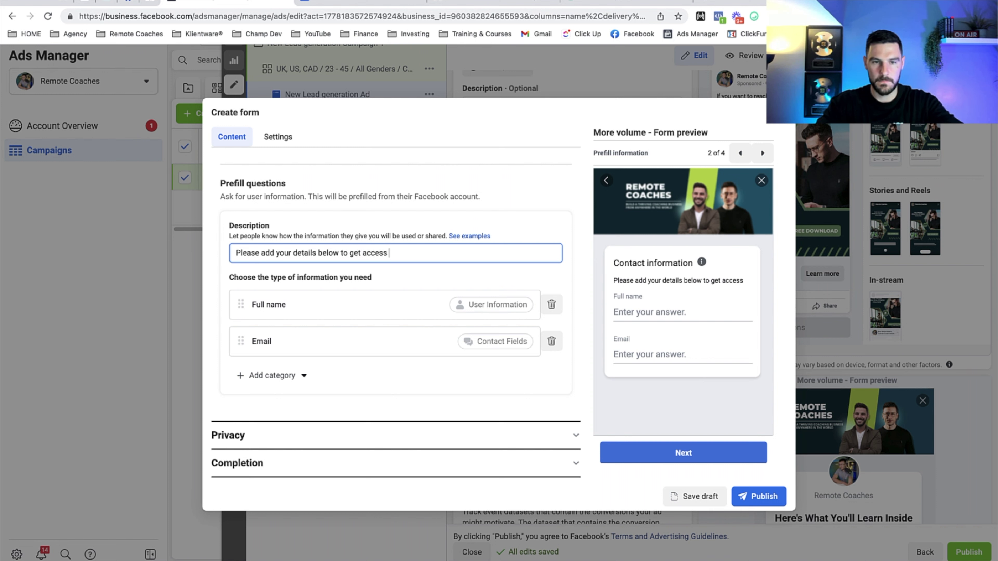
type("to the full gudi")
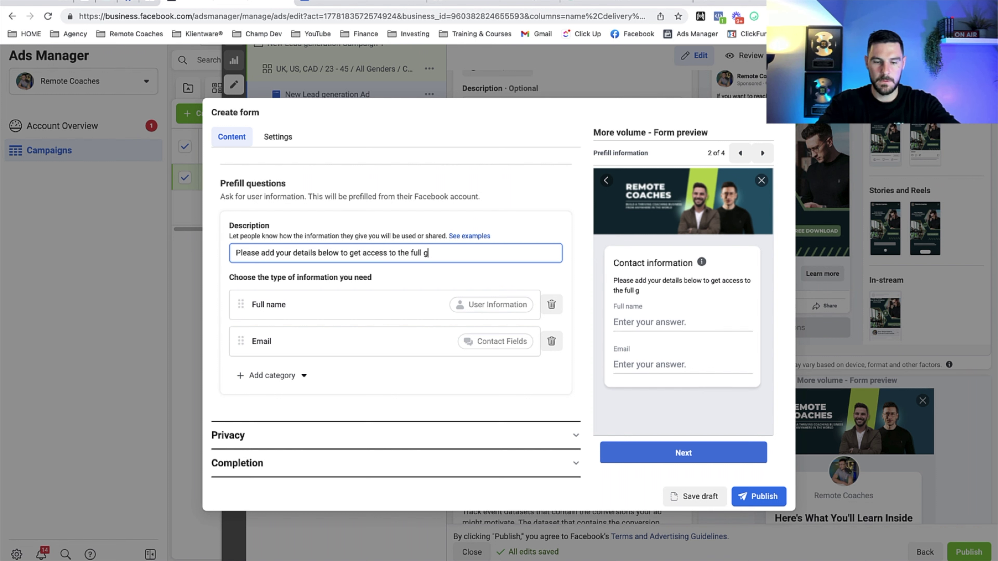
key("BackSpace")
key("BackSpace")
type("ide:")
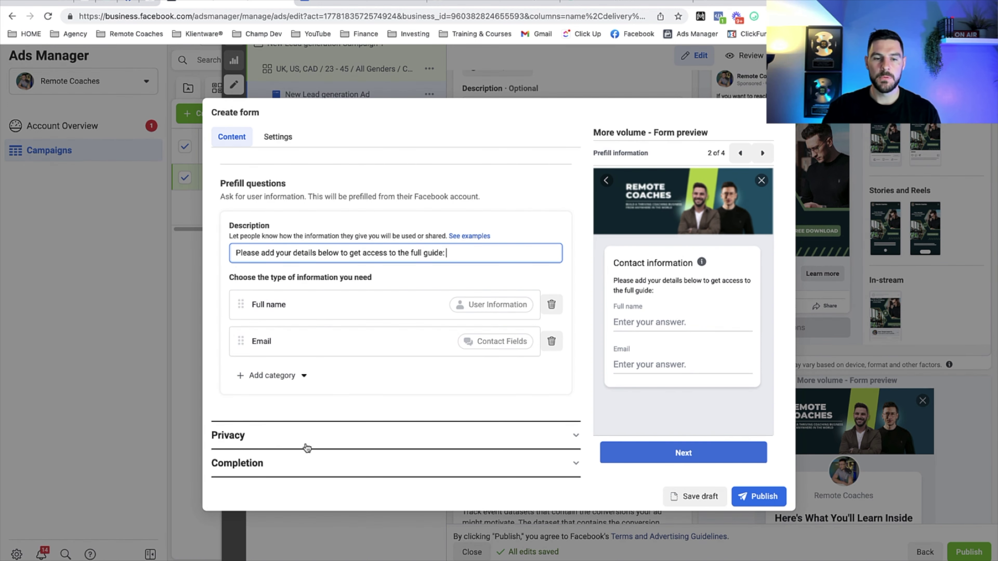
- Open the form's privacy section, and copy the privacy policy link from the resources document in Google Docs
left_click(300, 436)
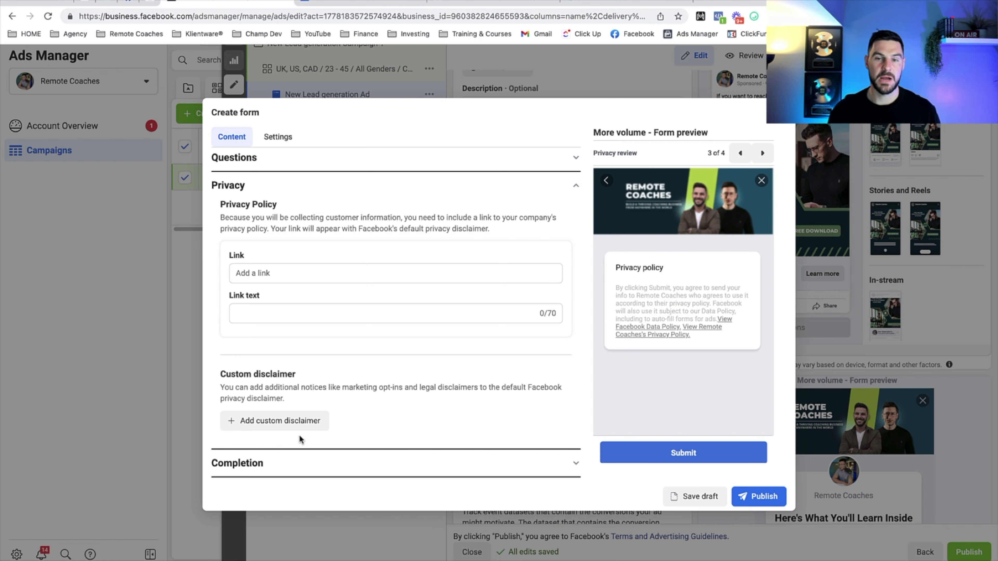
left_click(355, 3)
scroll(370, 220, "down", 15)
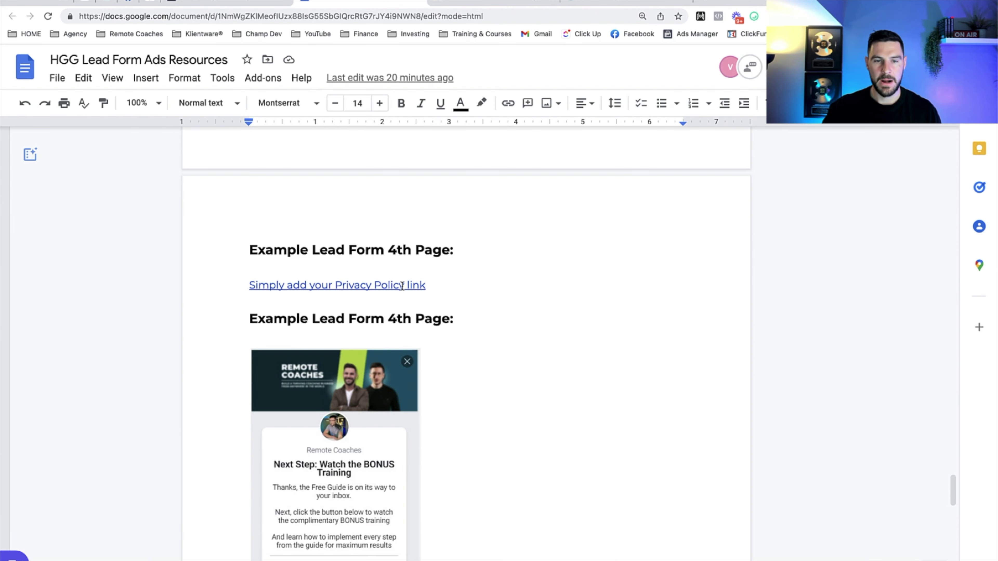
right_click(402, 286)
left_click(393, 285)
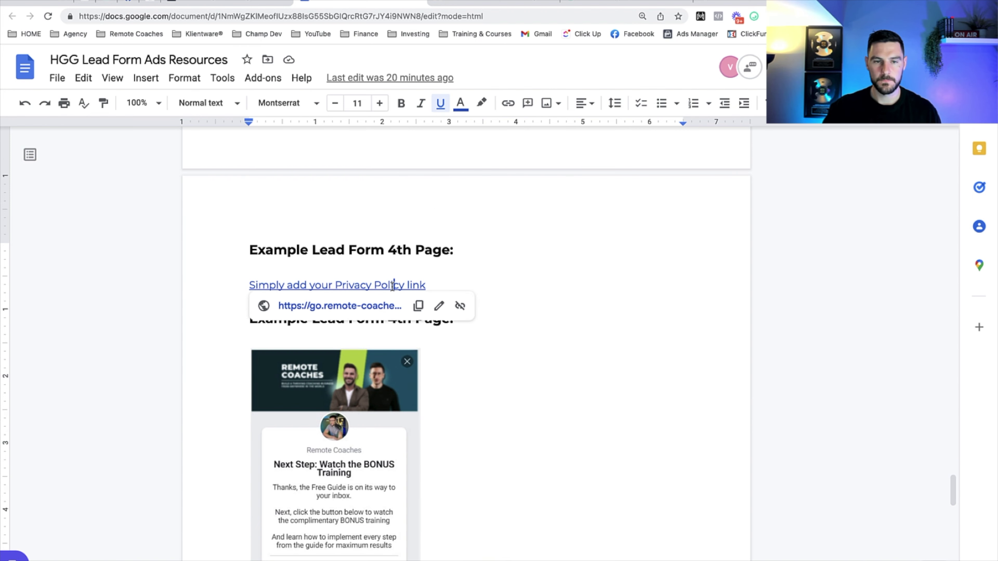
left_click(418, 306)
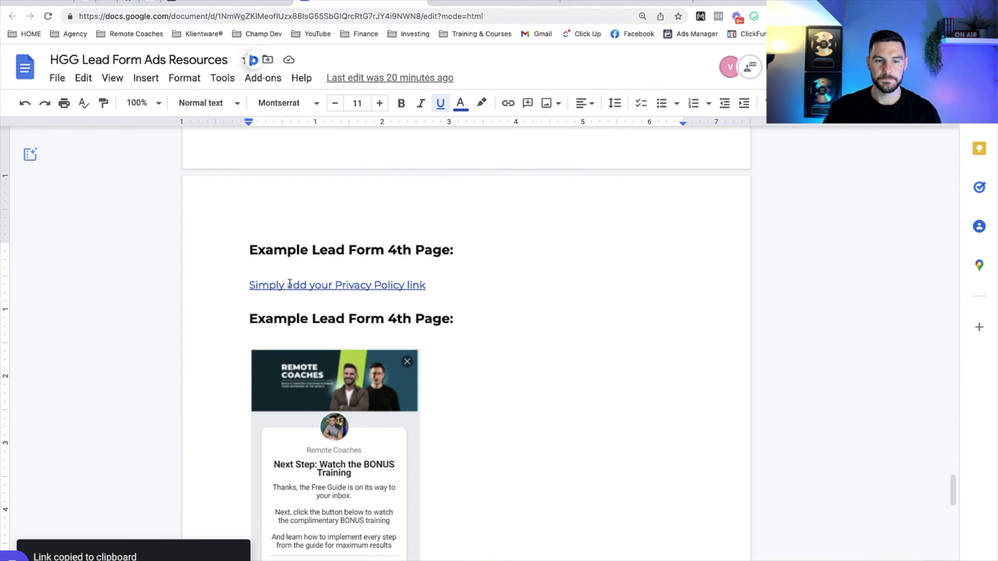
scroll(290, 283, "up", 10)
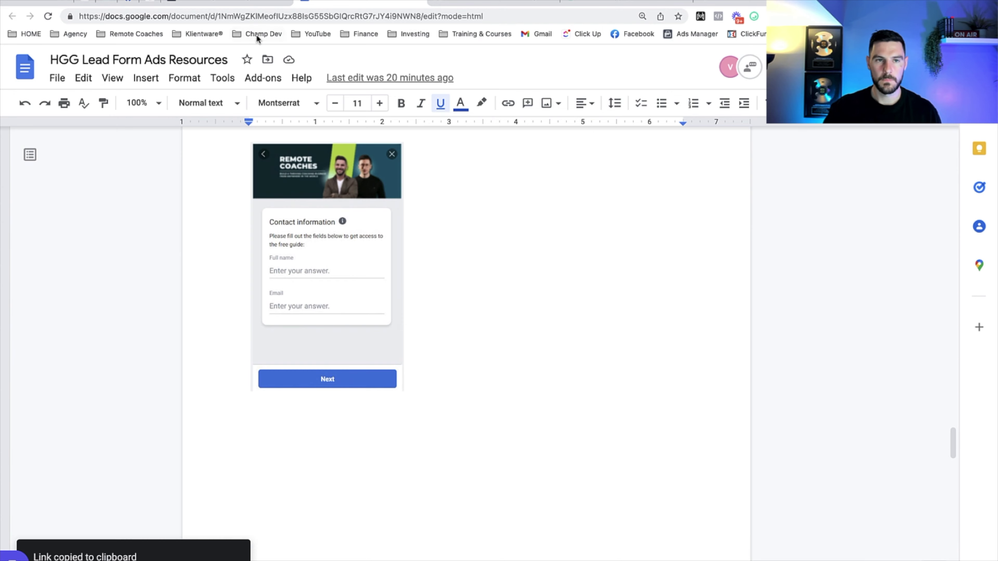
left_click(231, 5)
left_click(275, 274)
key("super+v")
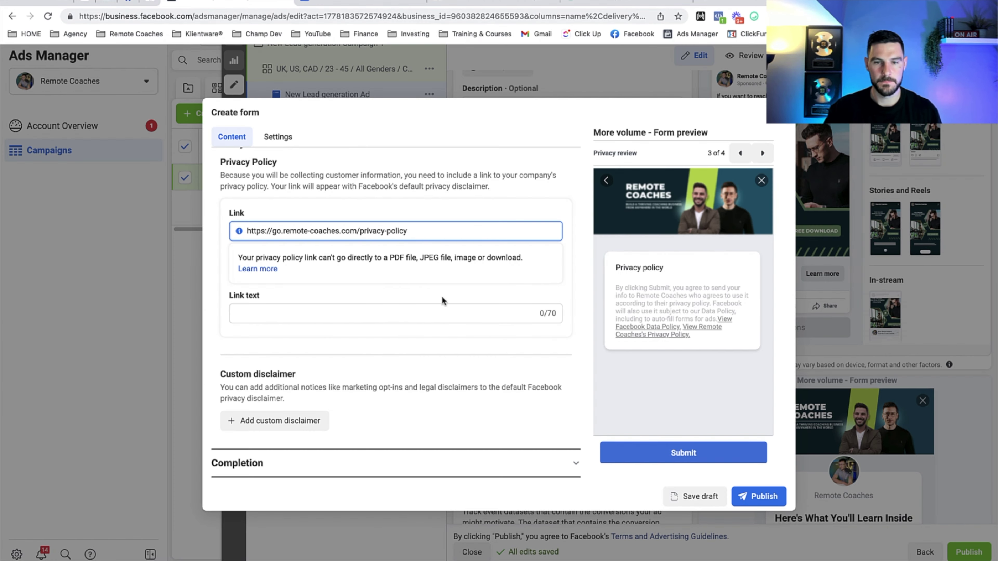
- Set the privacy policy's link text to "Remote Coaches Privacy Policy"
left_click(431, 308)
type("Pir")
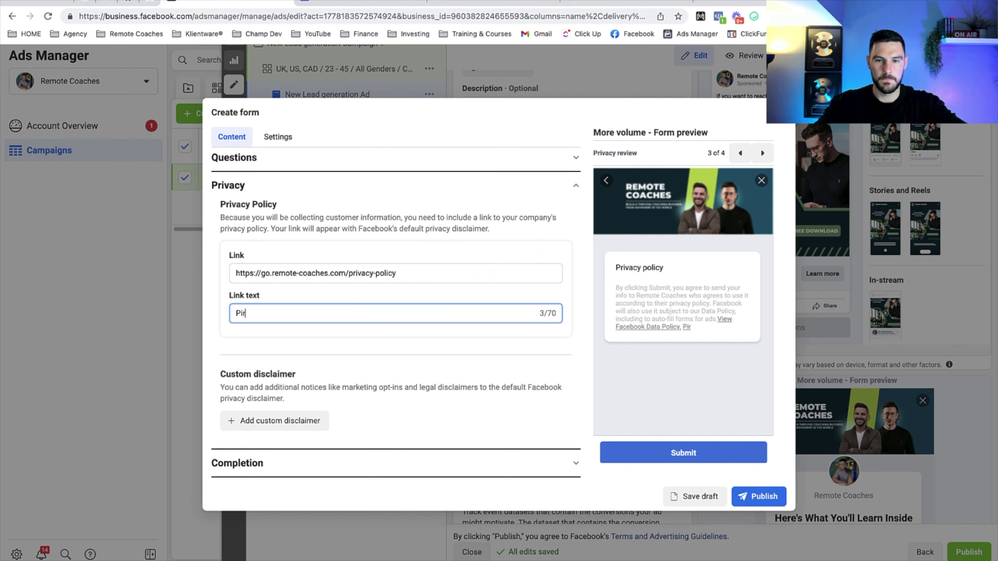
key("BackSpace")
type("Remote Coach")
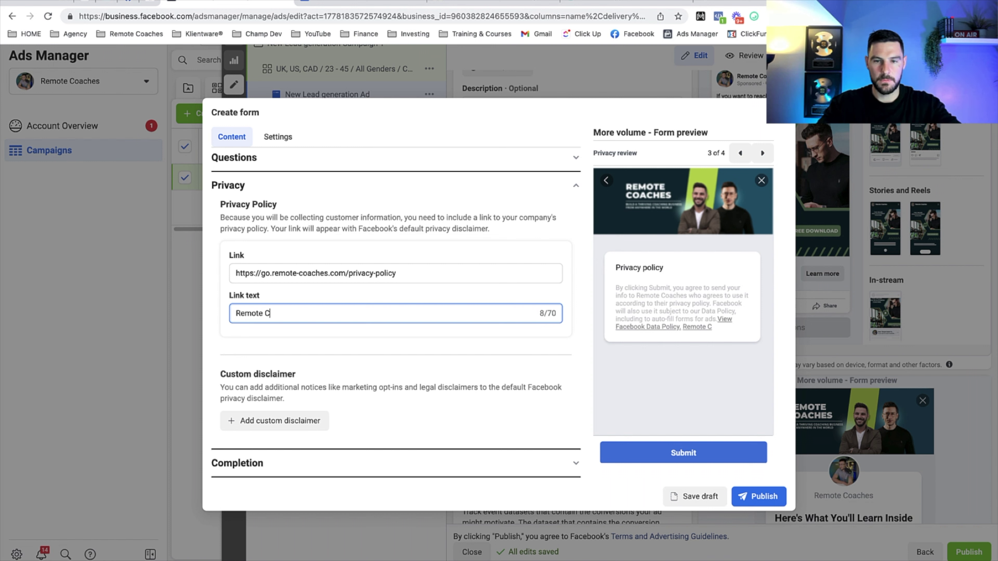
key("BackSpace")
type("hes Privac")
type("y")
key("BackSpace")
type("y Pl")
key("BackSpace")
type("olicy")
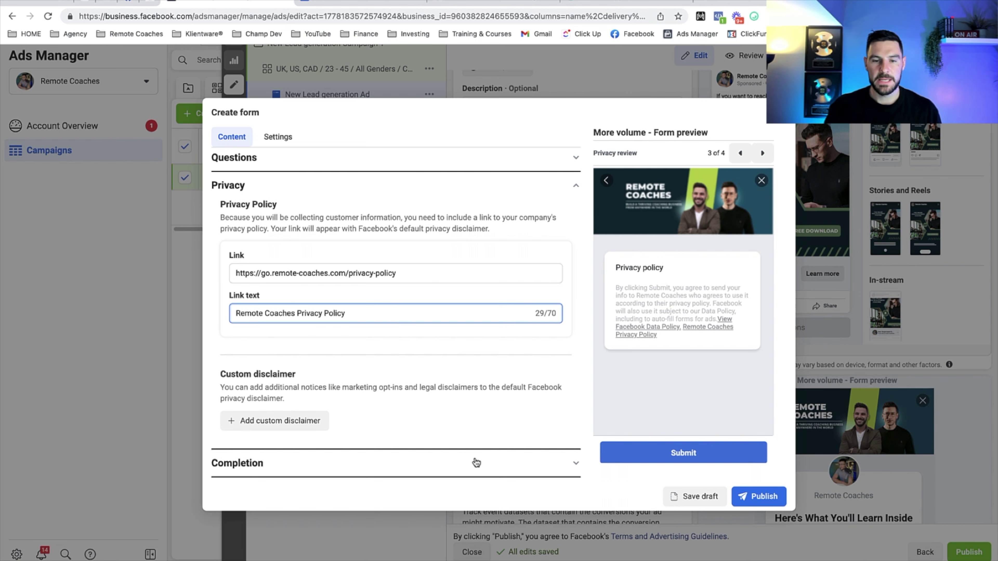
- Open the form's completion section, and look up the example headline in the 4th page text of the Google Docs resources document
left_click(469, 465)
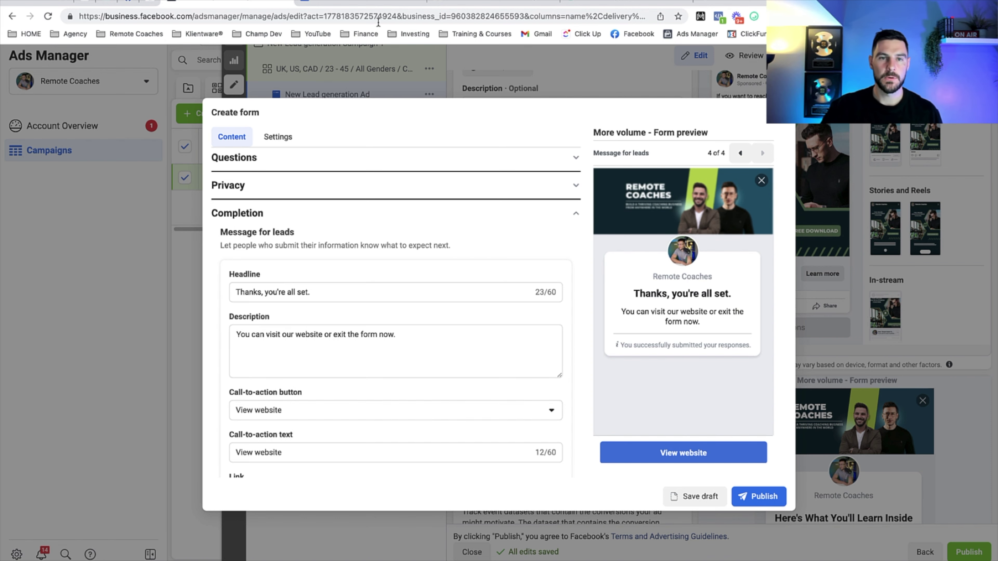
left_click(366, 4)
scroll(361, 290, "down", 10)
scroll(362, 290, "down", 15)
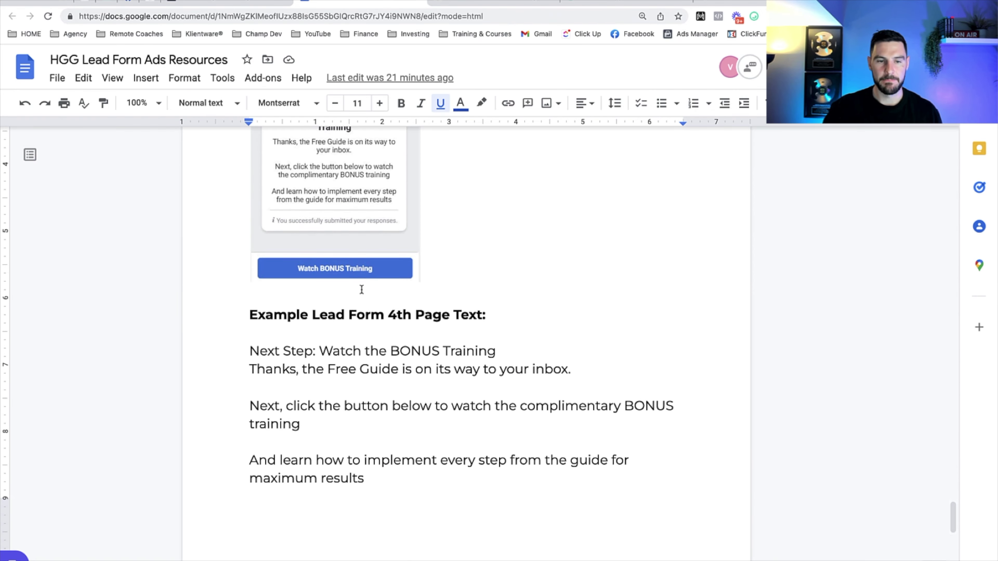
scroll(361, 290, "down", 1)
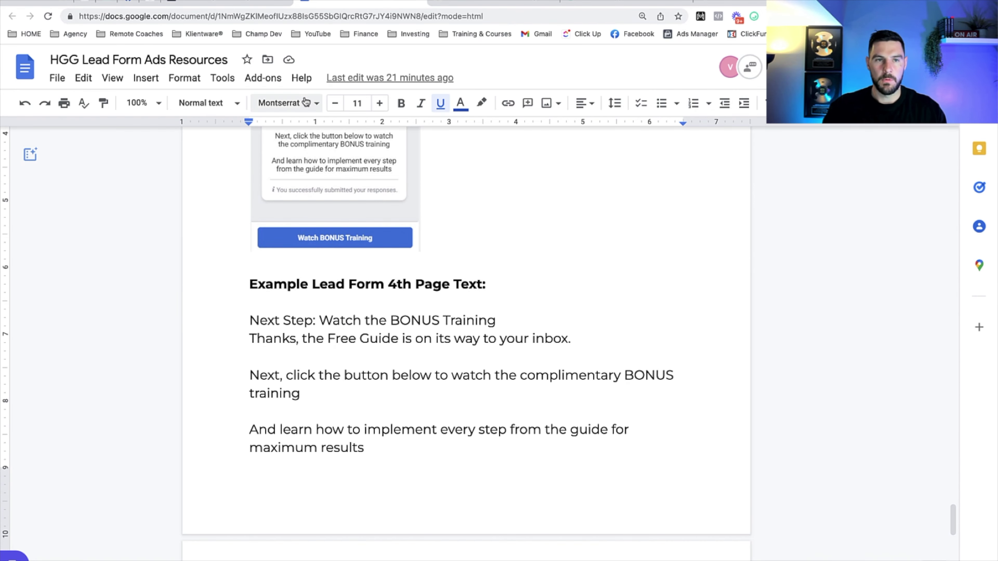
left_click_drag(246, 319, 499, 323)
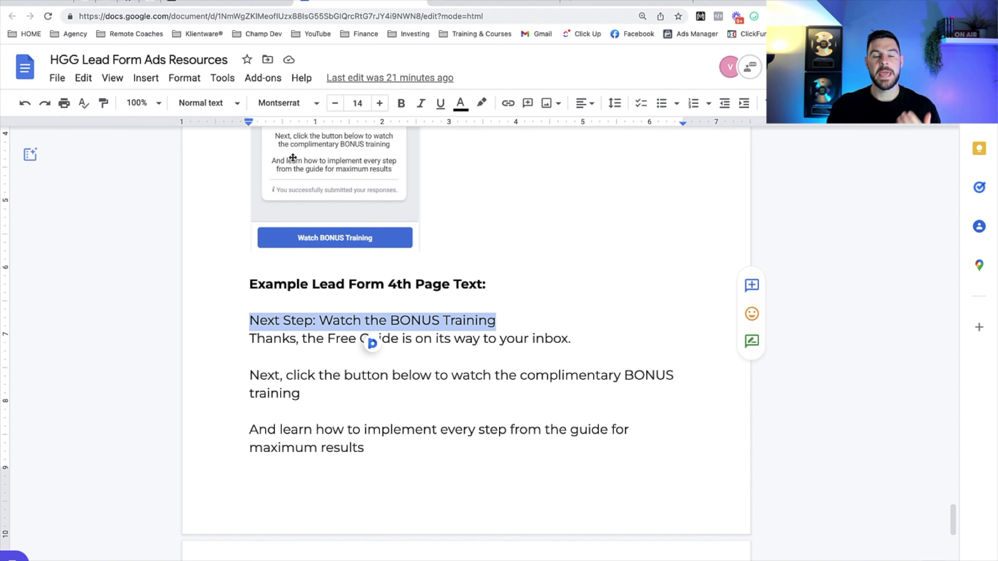
- Back in Ads Manager, set the completion message's headline to "Next Step: Join My Facebook Group"
left_click(244, 2)
left_click_drag(335, 293, 204, 292)
type("next S")
key("BackSpace")
key("BackSpace")
key("BackSpace")
key("BackSpace")
key("BackSpace")
key("BackSpace")
type("Ne")
key("BackSpace")
key("BackSpace")
type("Next Step ")
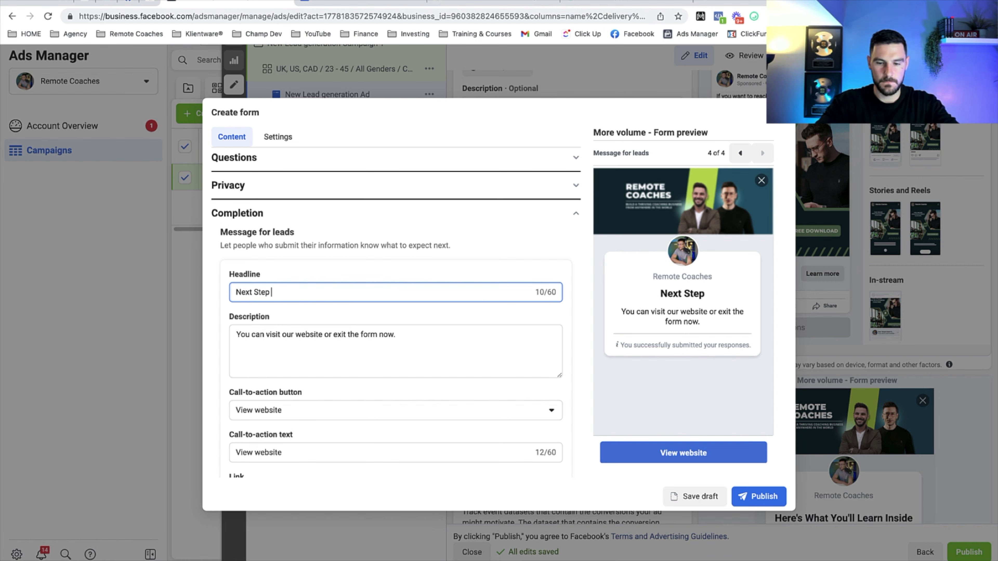
type(": Join ")
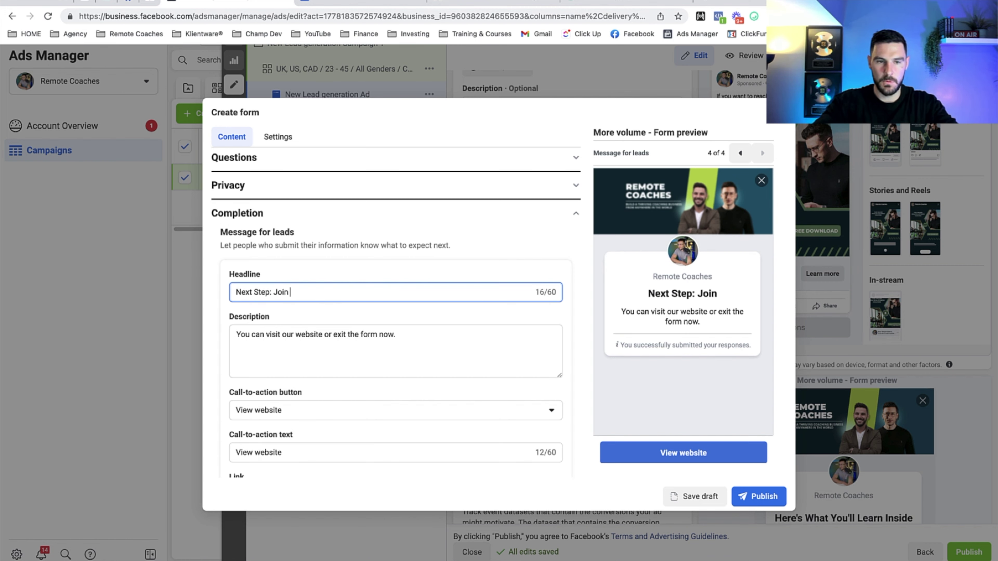
type("My Facebook ")
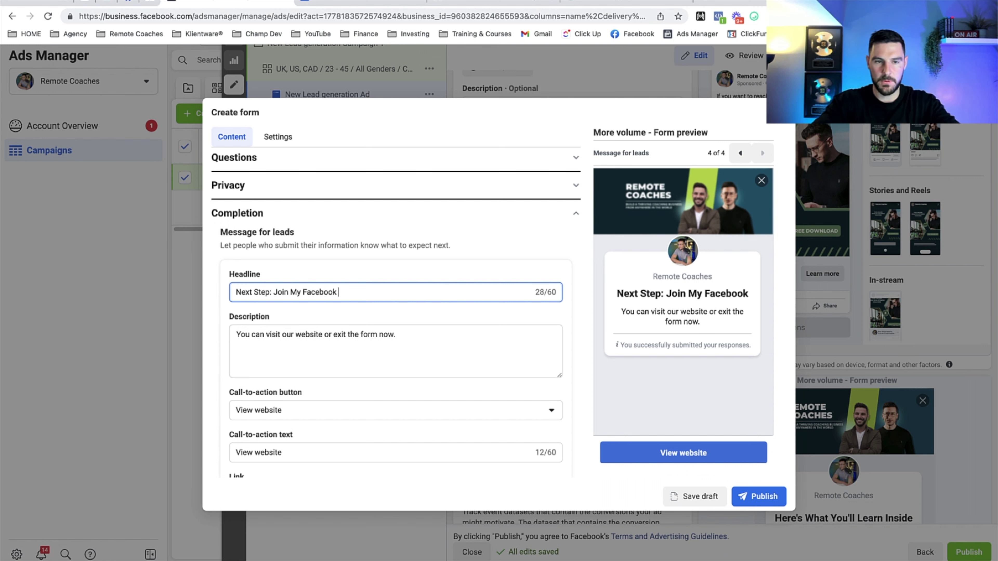
type("Grop")
key("alt+shift+Left")
type("Group")
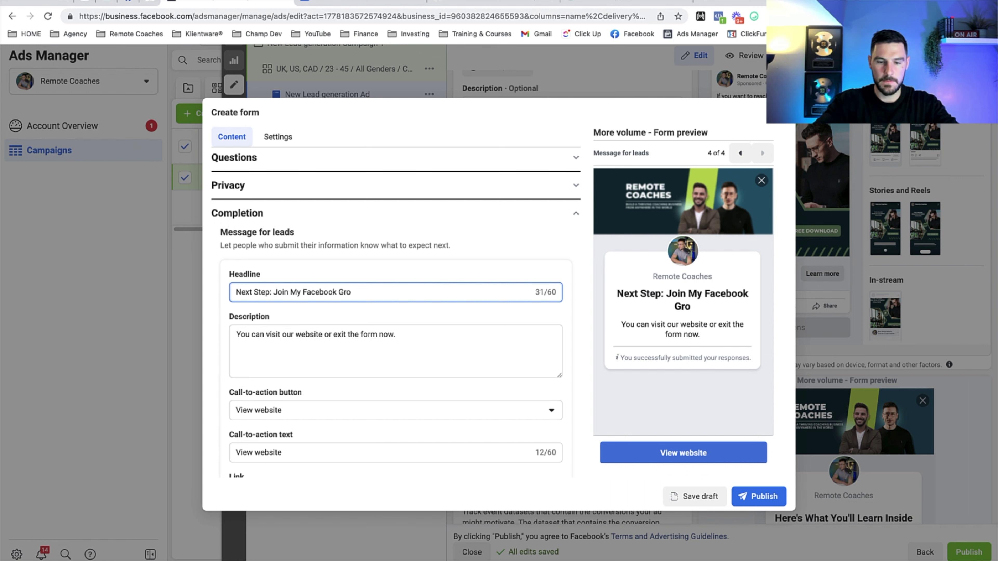
- In the Google Docs resources document, copy the four guide benefit points from the Example Lead Form 1st Page Text
left_click(319, 335)
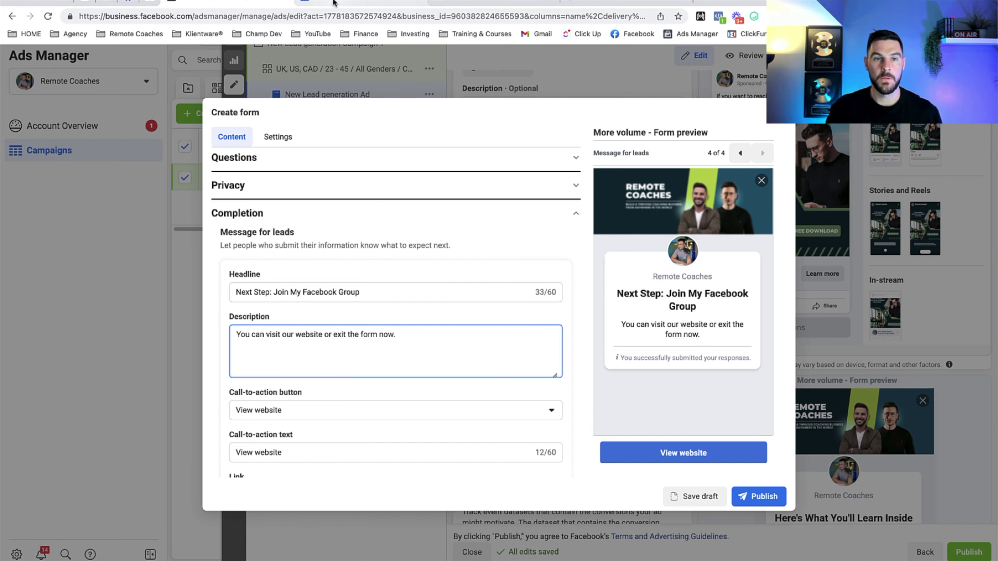
key("ctrl+Tab")
scroll(342, 276, "up", 15)
scroll(341, 266, "up", 20)
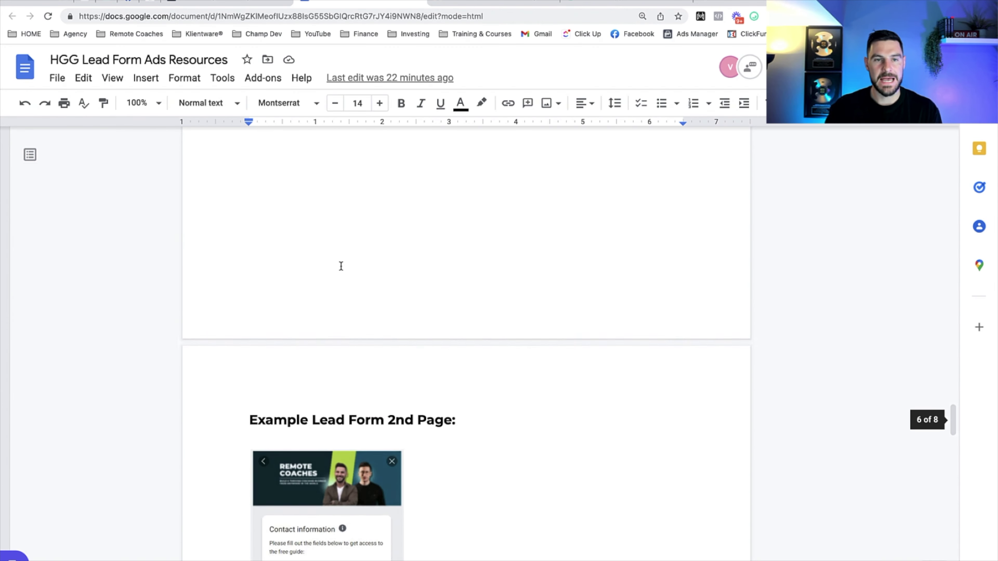
scroll(341, 266, "up", 3)
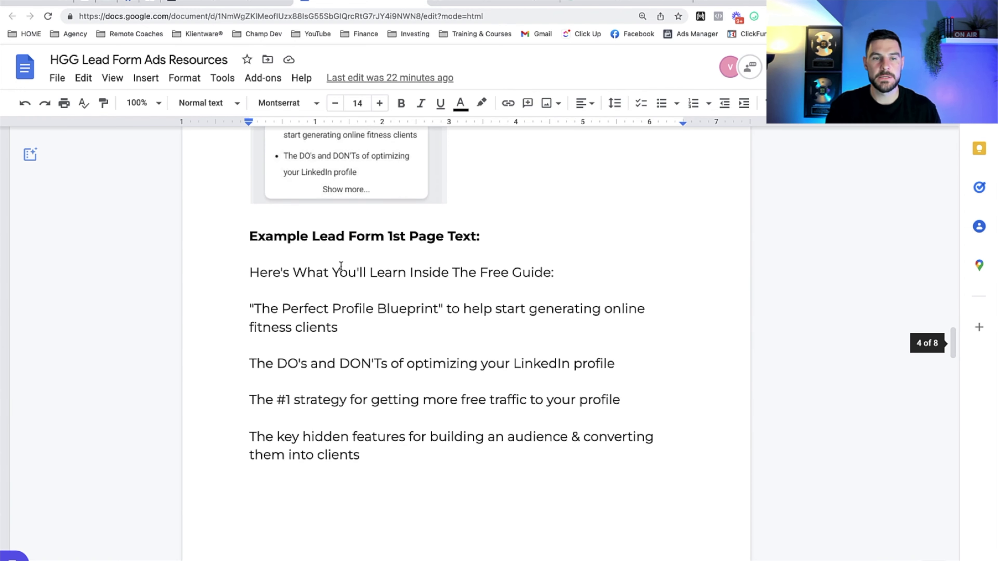
left_click_drag(250, 309, 394, 467)
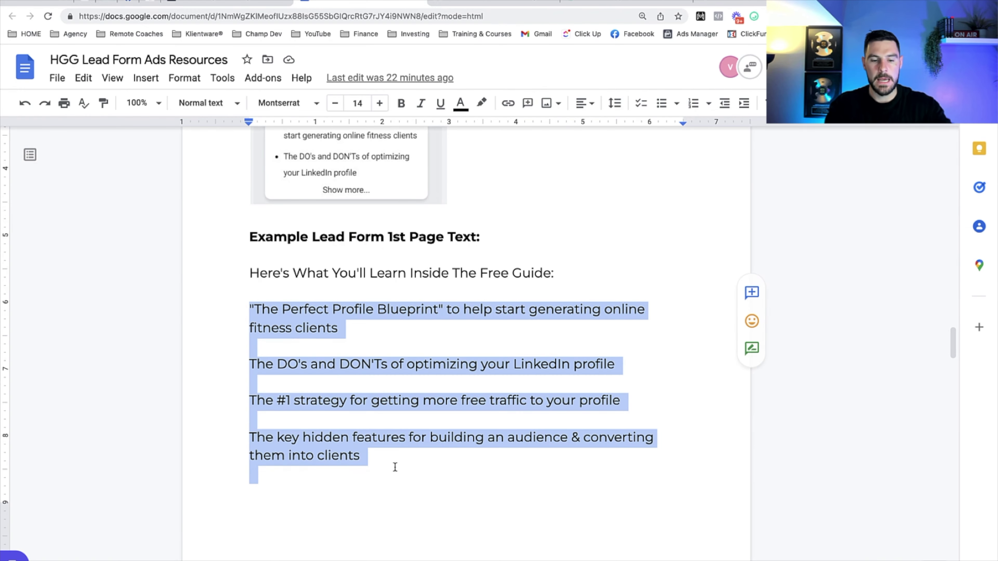
- Back in Ads Manager, replace the completion message's description with the copied guide benefit points
key("ctrl+shift+Tab")
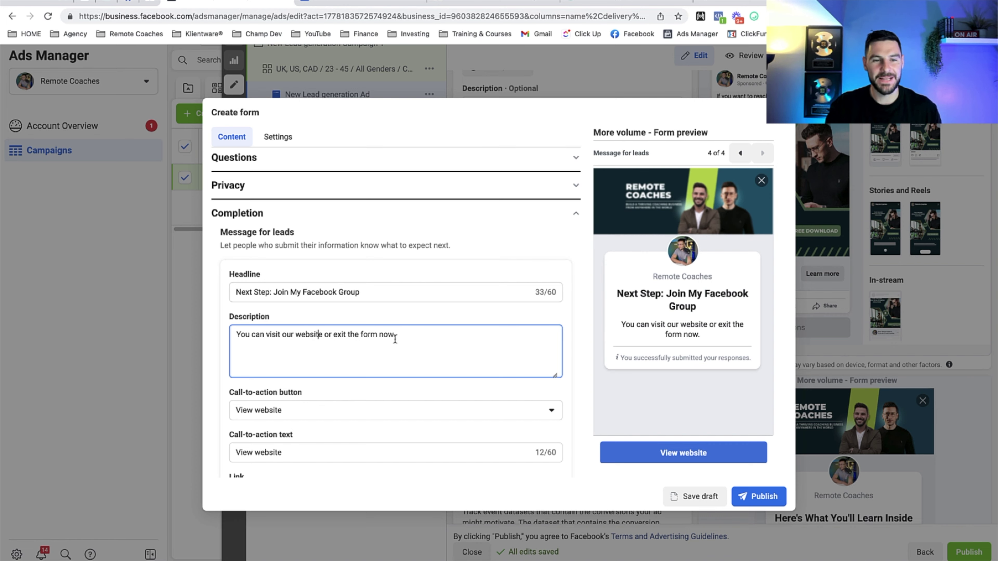
scroll(339, 381, "down", 1)
scroll(338, 381, "down", 1)
left_click_drag(429, 306, 211, 303)
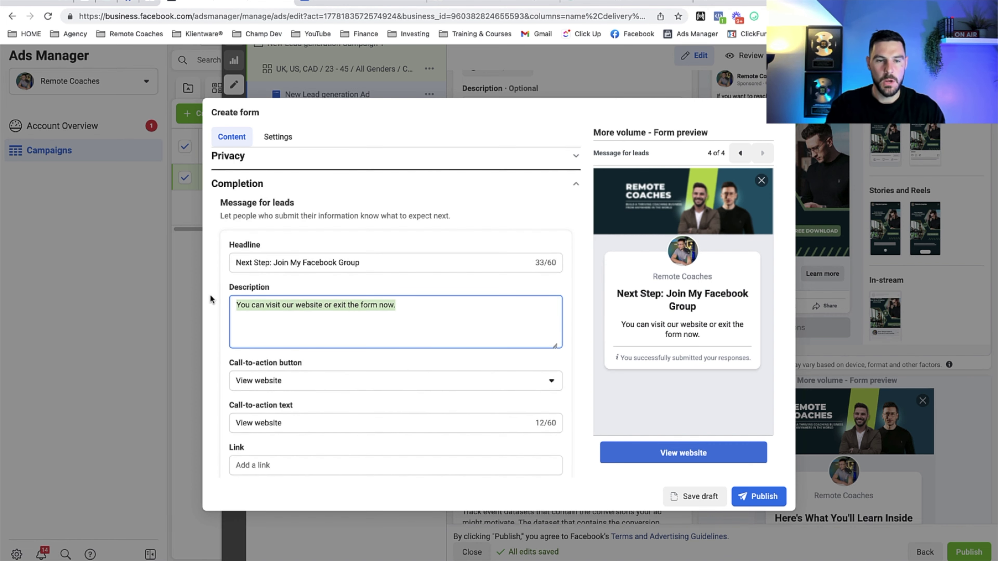
key("ctrl+v")
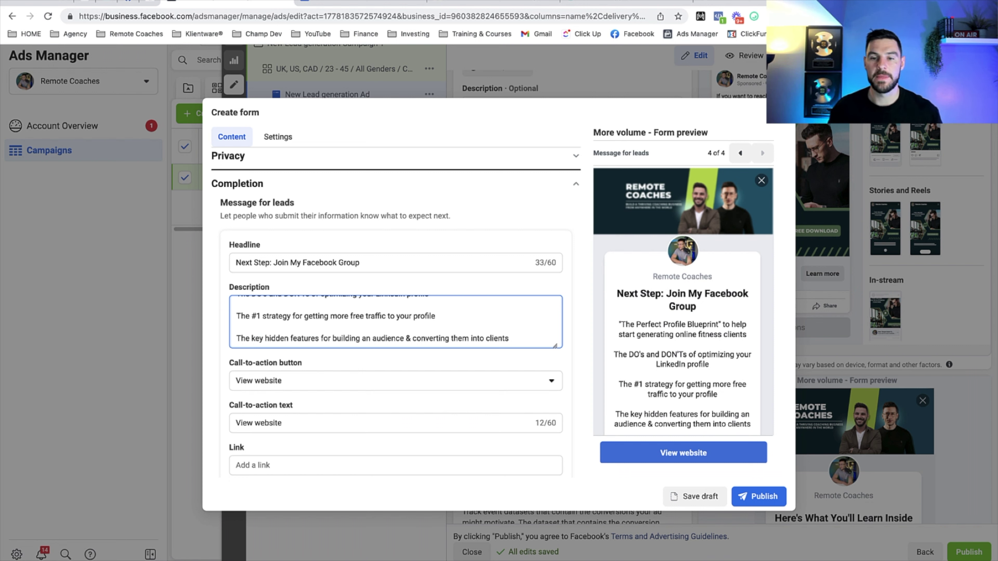
- Keep View website as the completion message's call-to-action button and set its text to "Join Facebook Group"
scroll(290, 344, "down", 1)
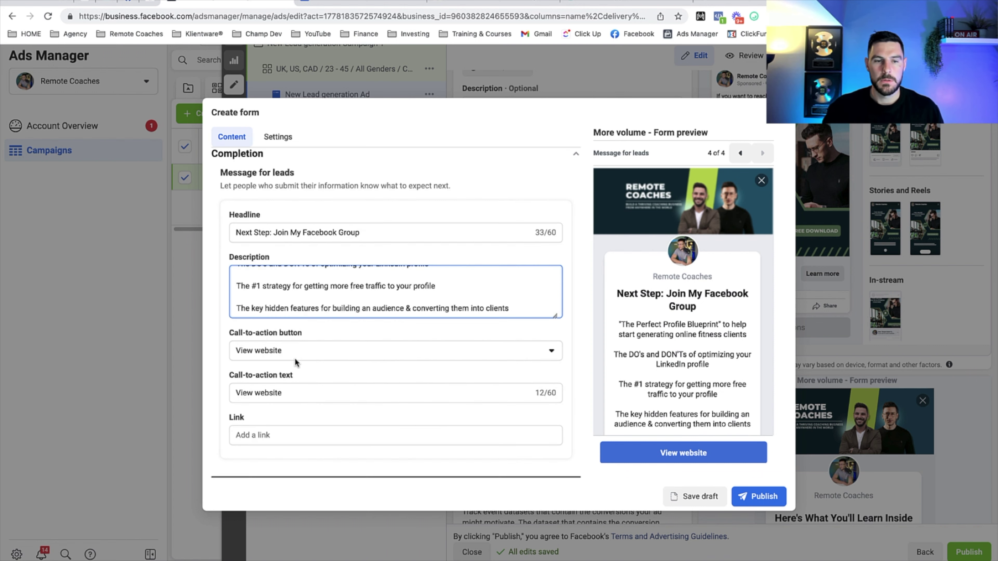
left_click(295, 354)
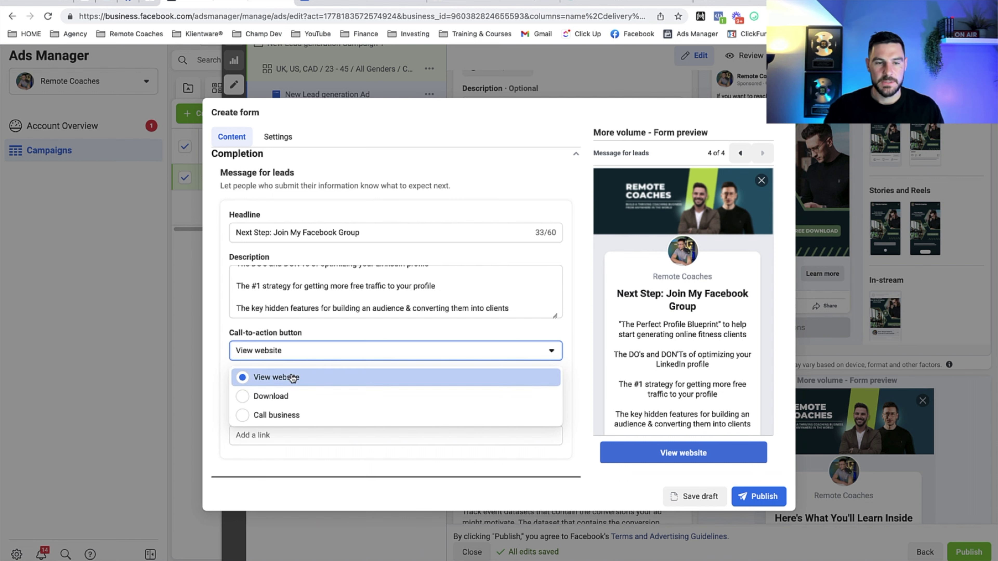
left_click(292, 379)
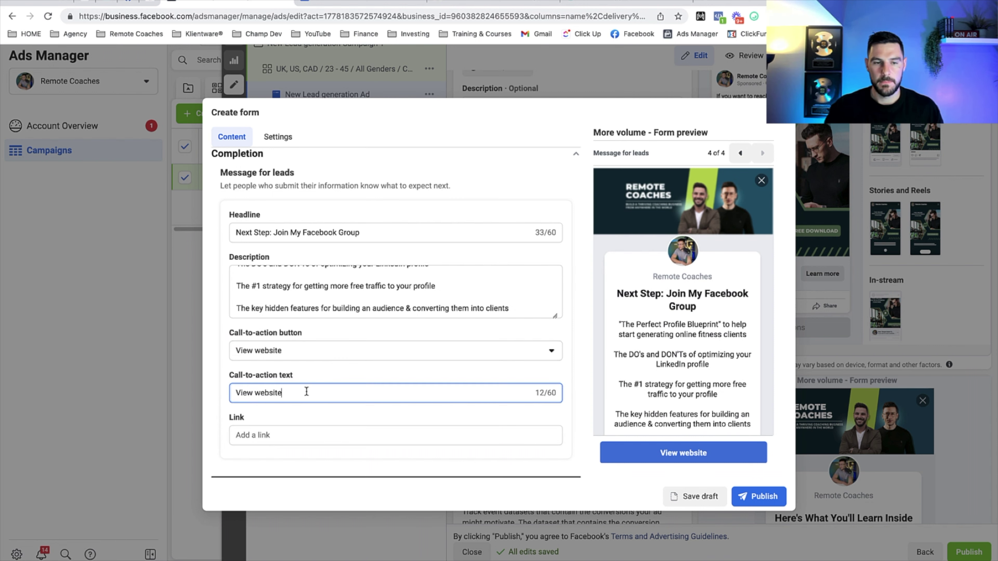
left_click_drag(305, 393, 191, 394)
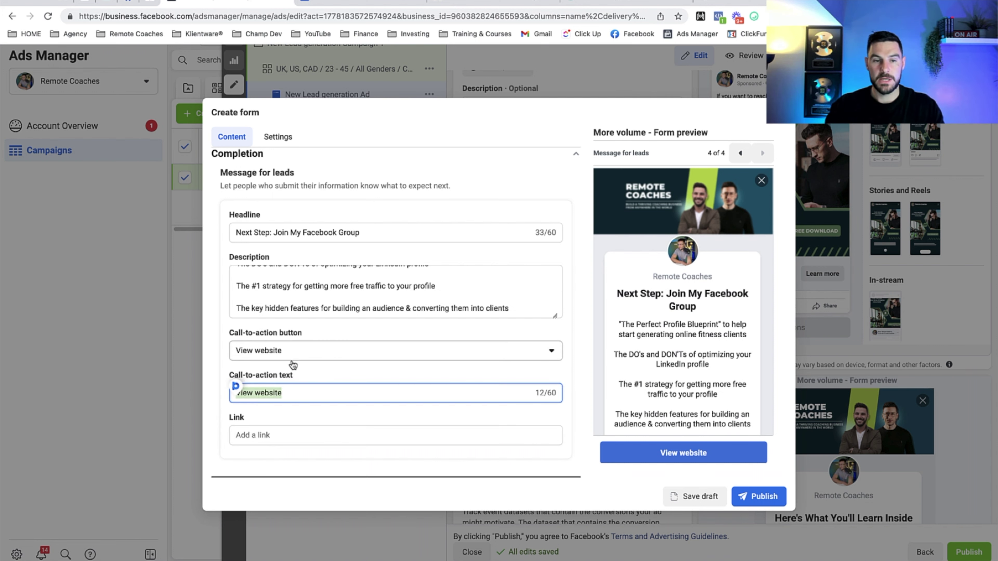
type("Joi")
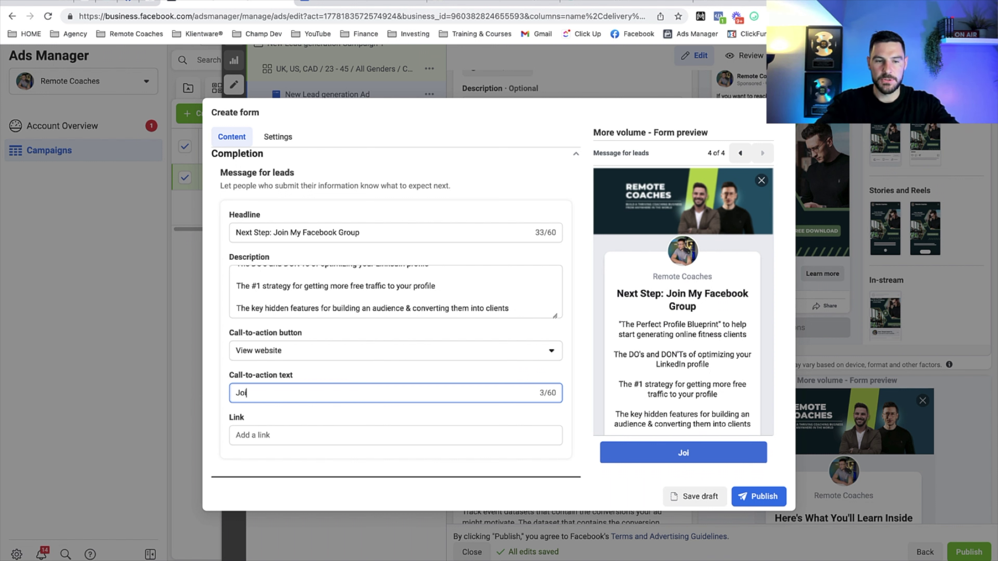
type("n Face")
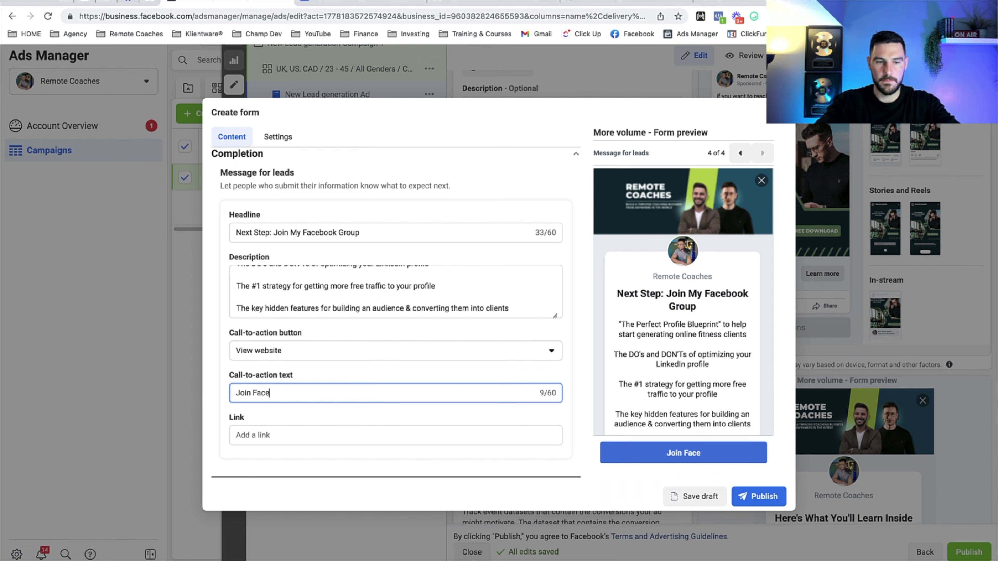
type("book Groip")
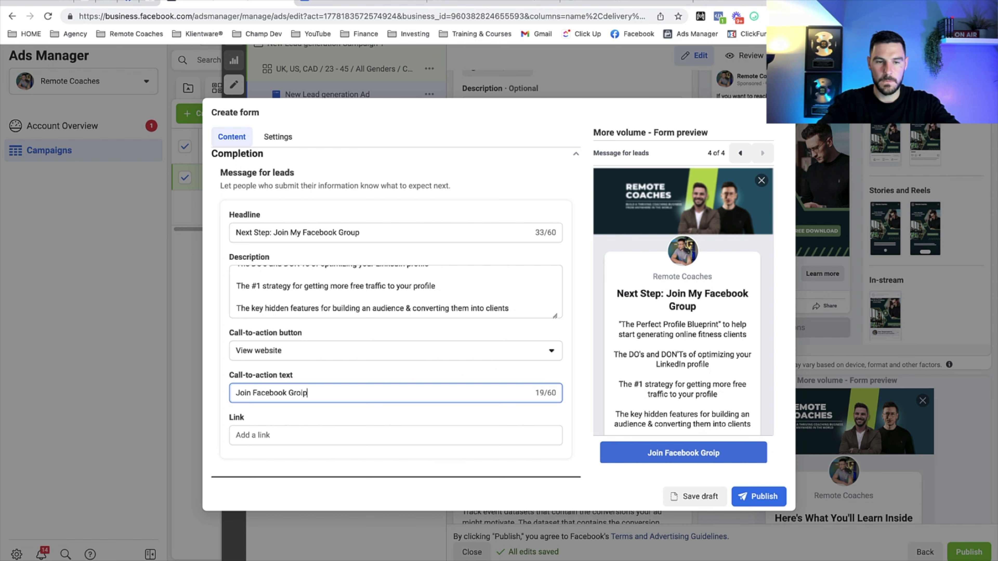
key("BackSpace")
key("BackSpace")
type("up")
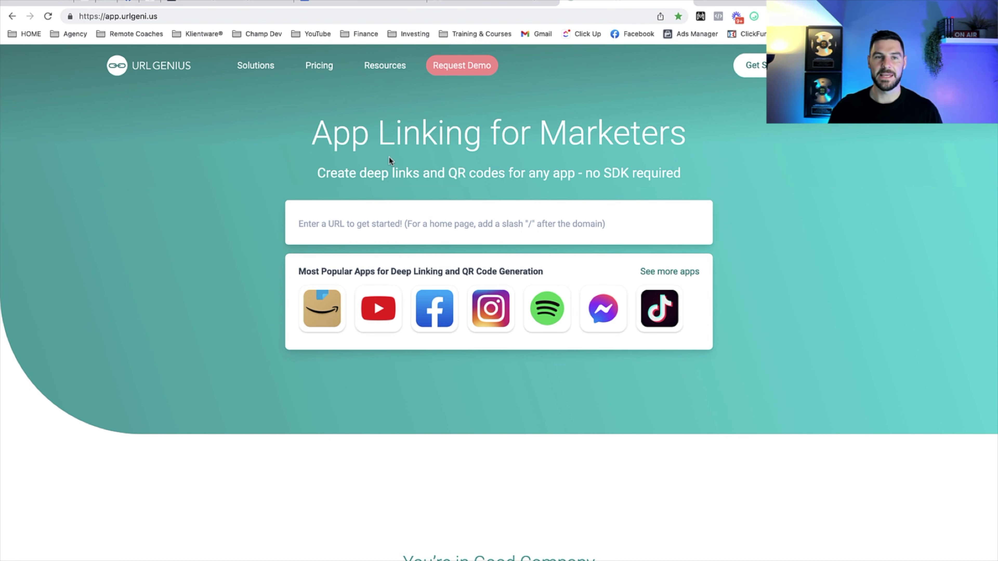
- Copy the Facebook group deep link from the last page of the resources document in Google Docs
left_click(214, 3)
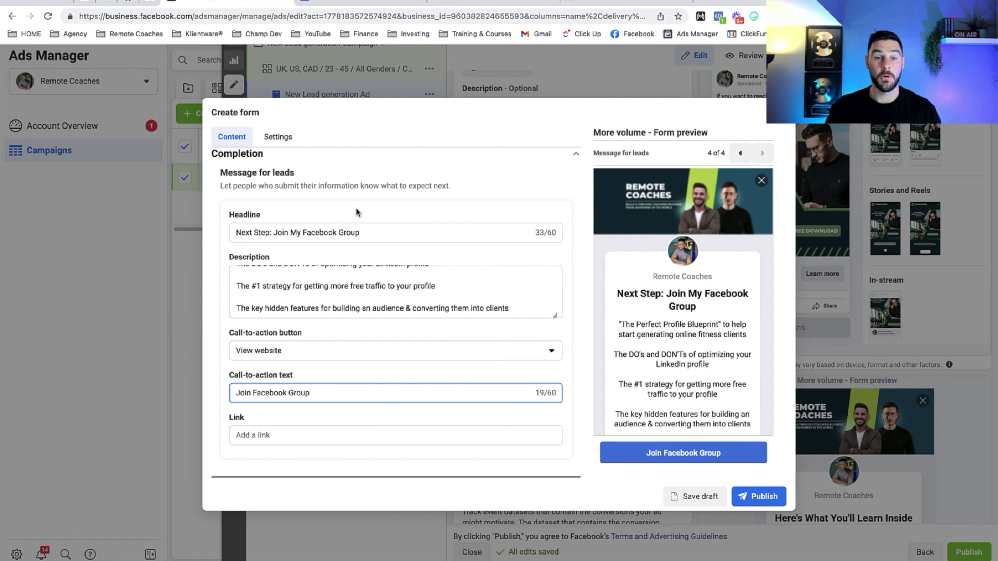
left_click(356, 2)
scroll(356, 291, "down", 8)
scroll(356, 291, "down", 20)
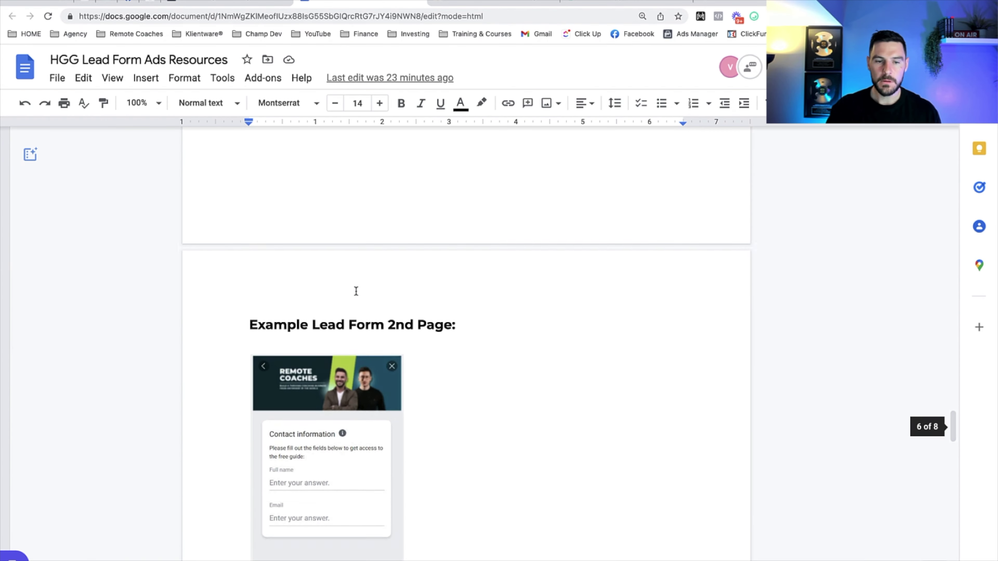
scroll(356, 291, "down", 4)
scroll(356, 291, "up", 5)
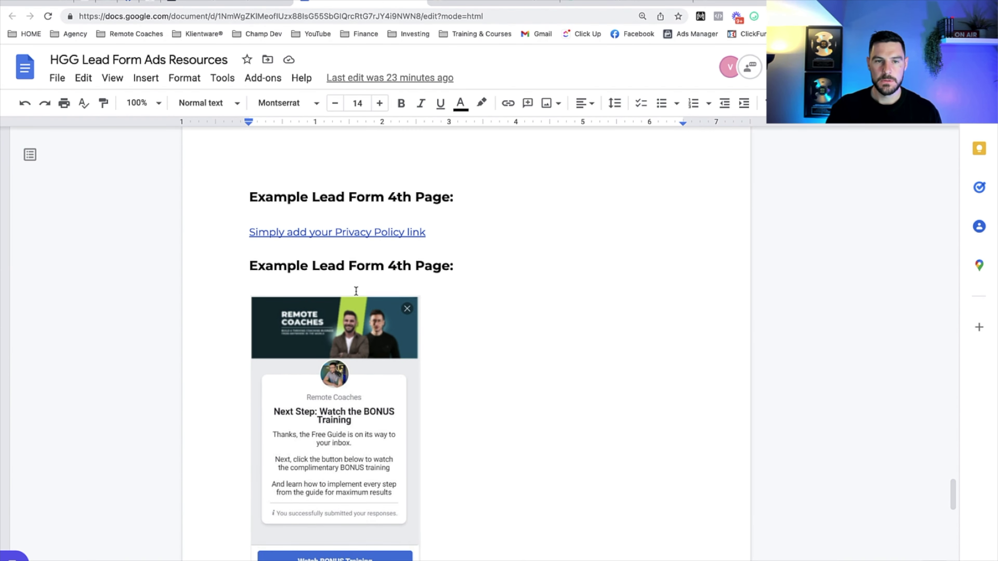
scroll(356, 291, "down", 15)
scroll(356, 291, "down", 2)
left_click_drag(564, 199, 250, 379)
key("super+c")
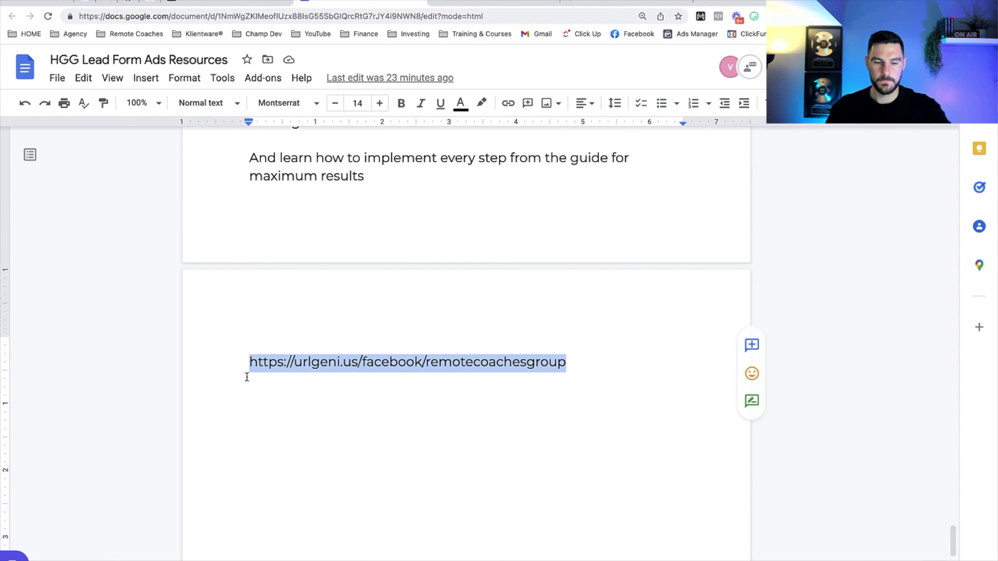
left_click(226, 3)
left_click(319, 436)
key("super+v")
scroll(415, 368, "down", 1)
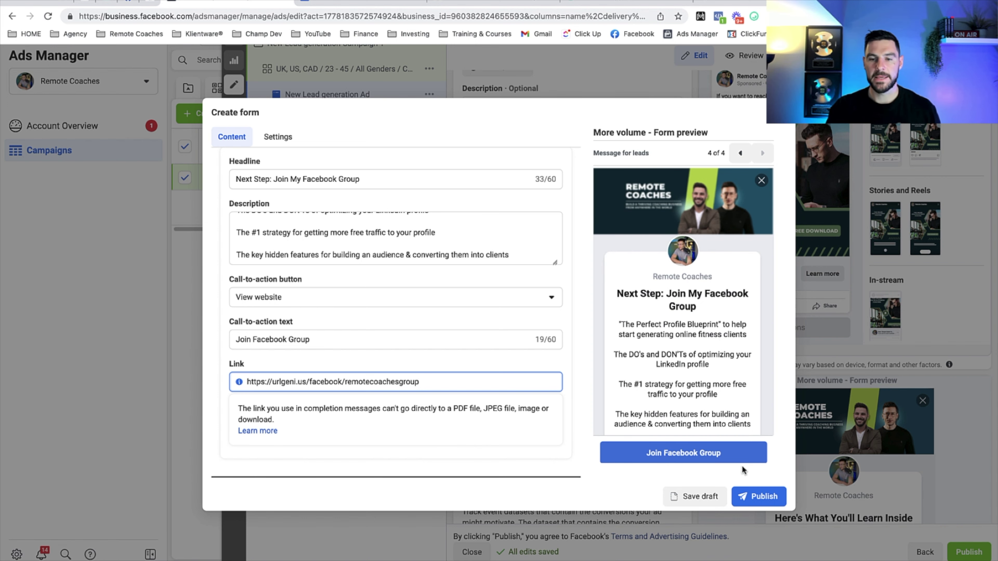
left_click(751, 497)
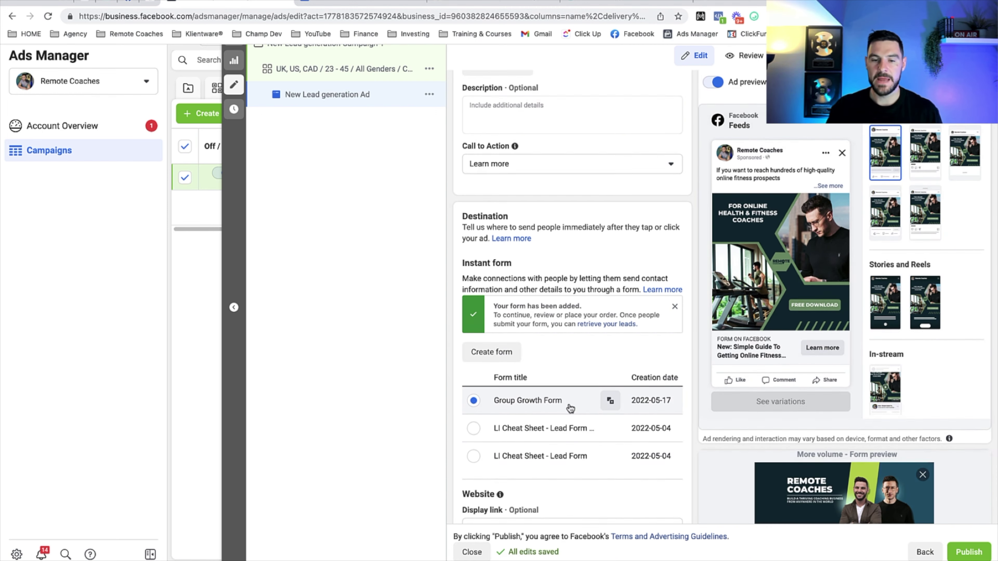
- Rename the ad as "Canva Graphic Ad"
scroll(570, 408, "down", 1)
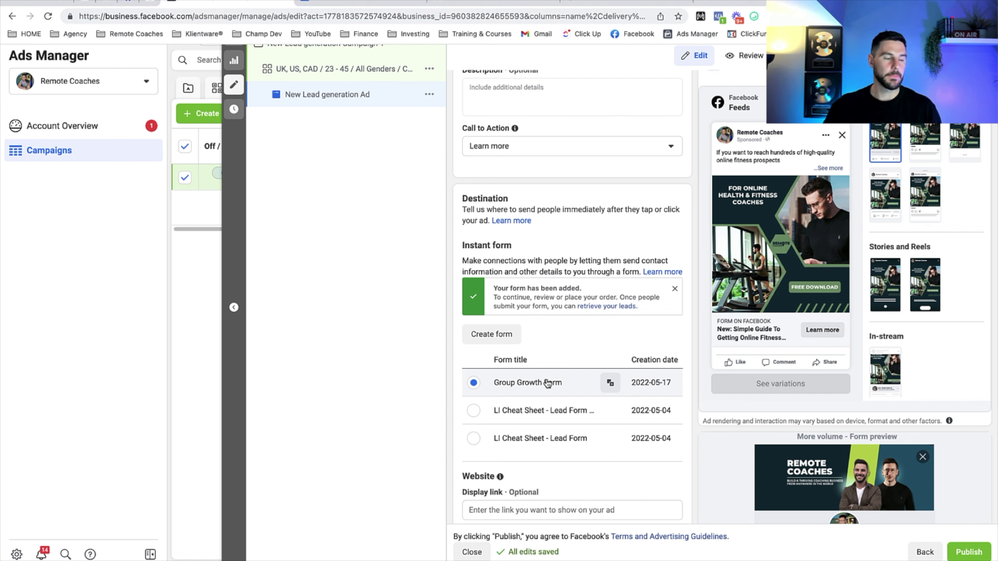
scroll(548, 384, "down", 5)
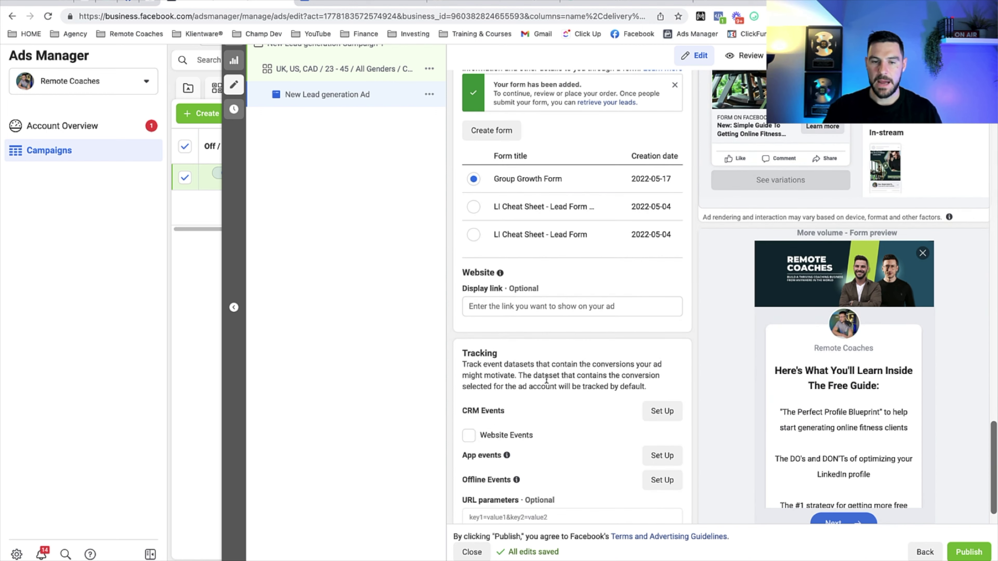
scroll(546, 379, "down", 2)
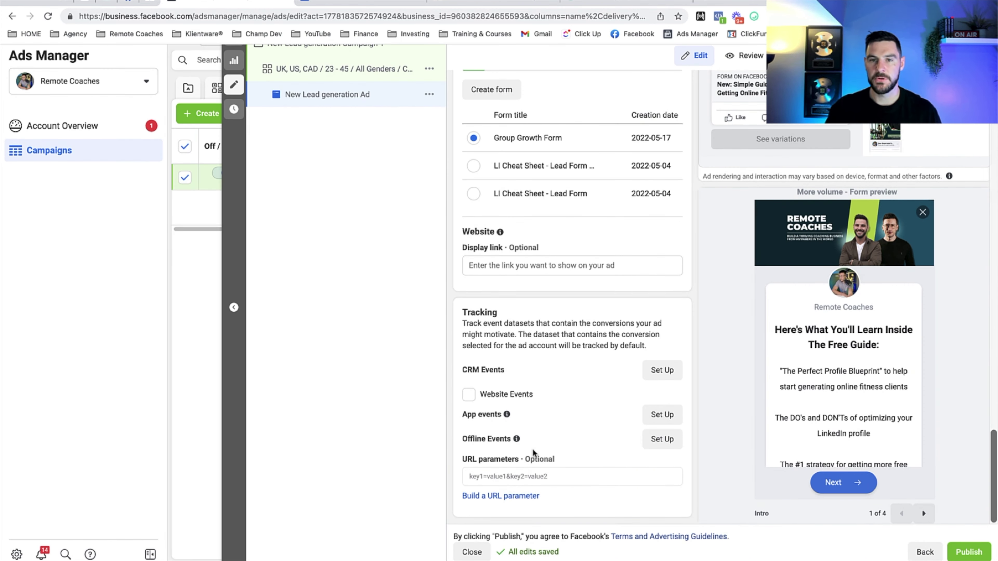
scroll(611, 478, "up", 20)
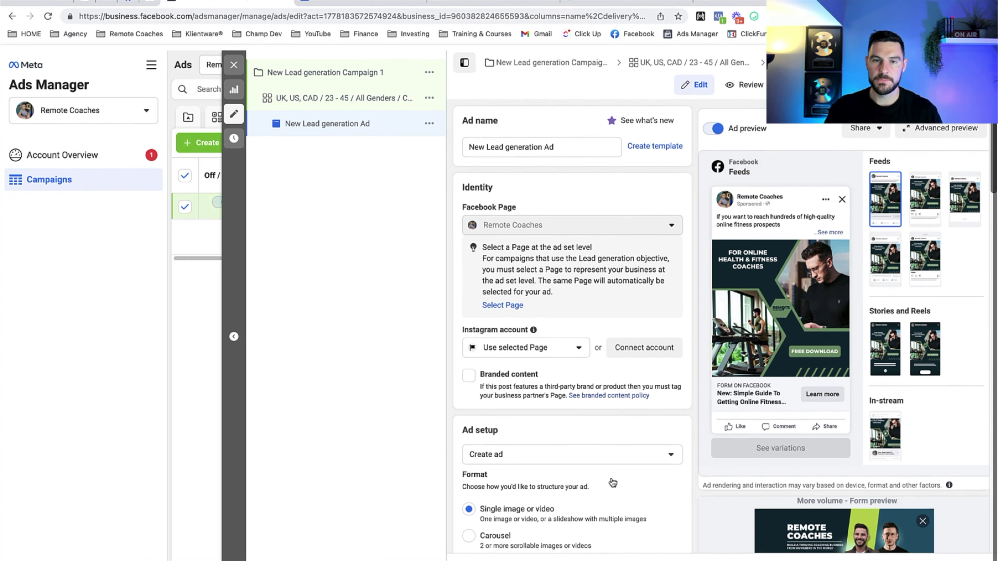
left_click(580, 141)
left_click_drag(580, 140, 470, 143)
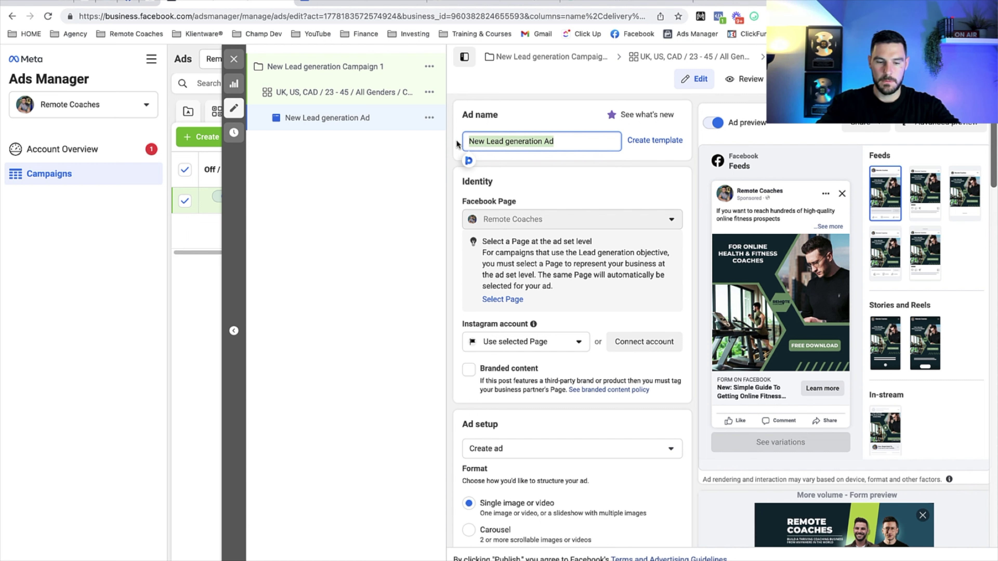
type("Cn")
key("BackSpace")
type("an")
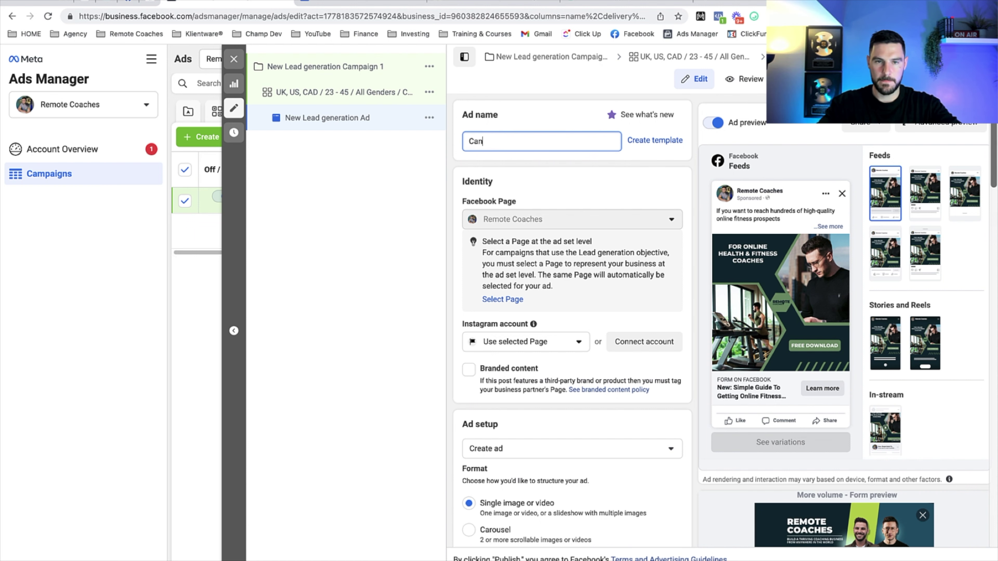
type("va Graphic Ad")
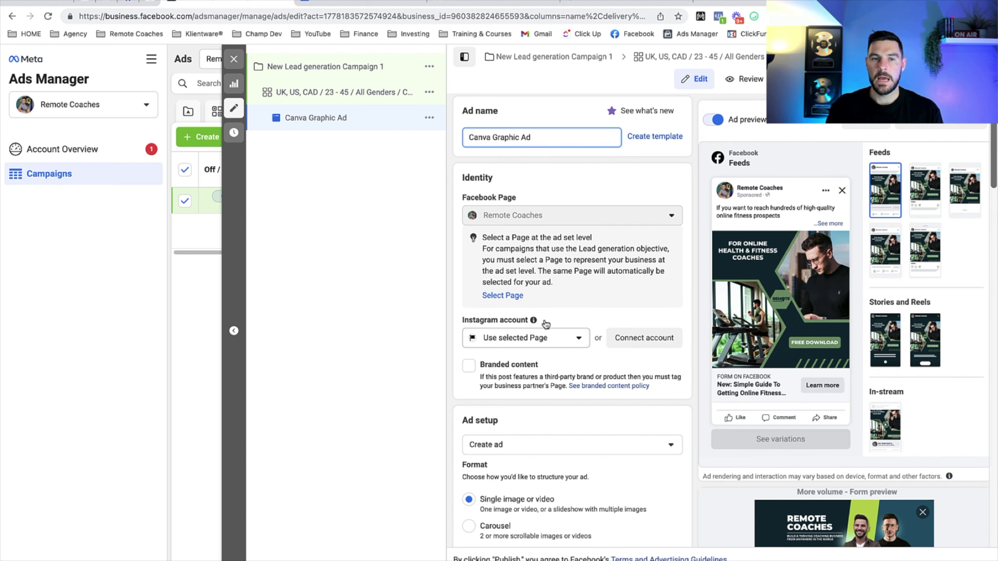
- Publish the campaign with its ad set and ad, close the editor, and check the ad's delivery status
scroll(434, 203, "down", 1)
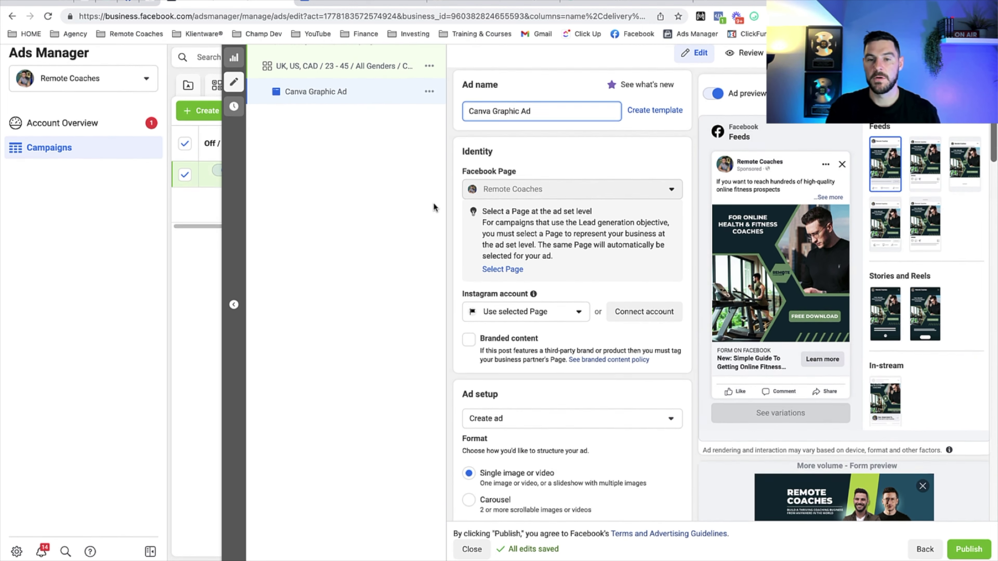
left_click(969, 553)
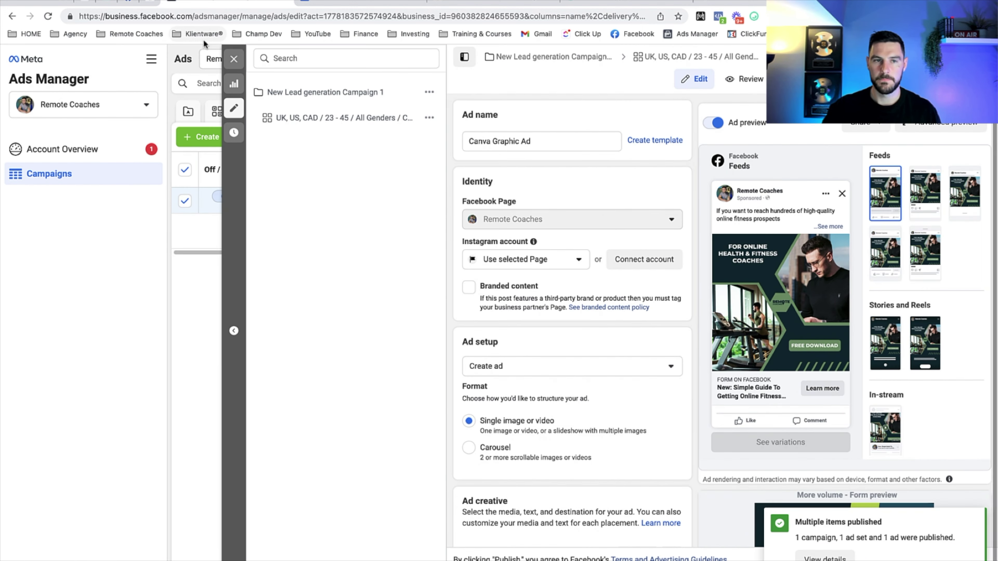
left_click(234, 60)
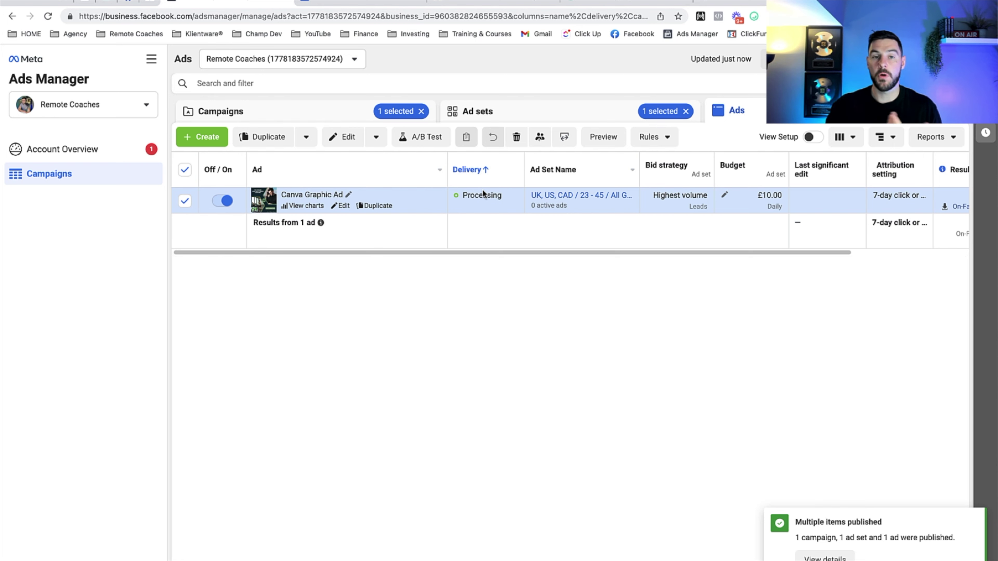
mouse_move(484, 193)
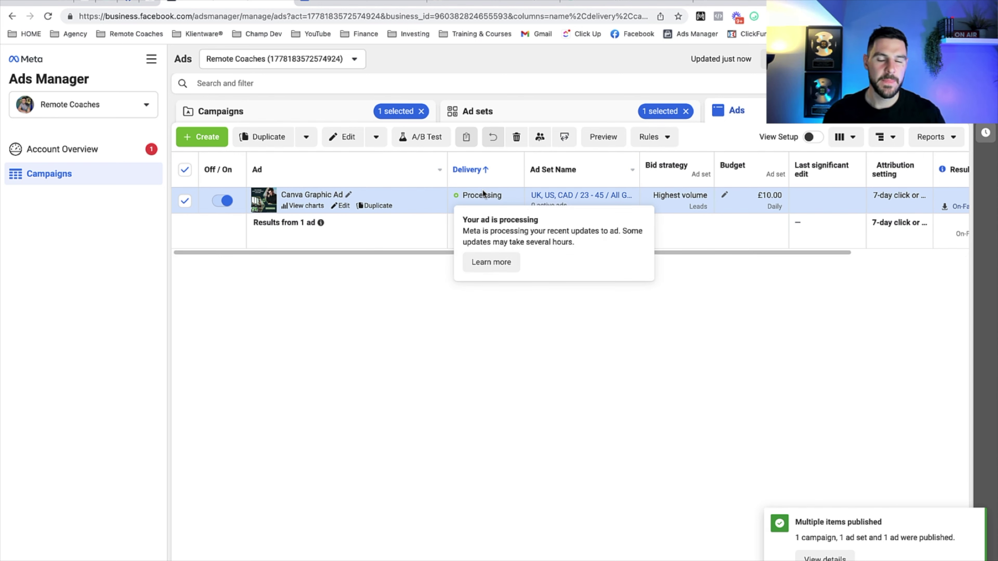